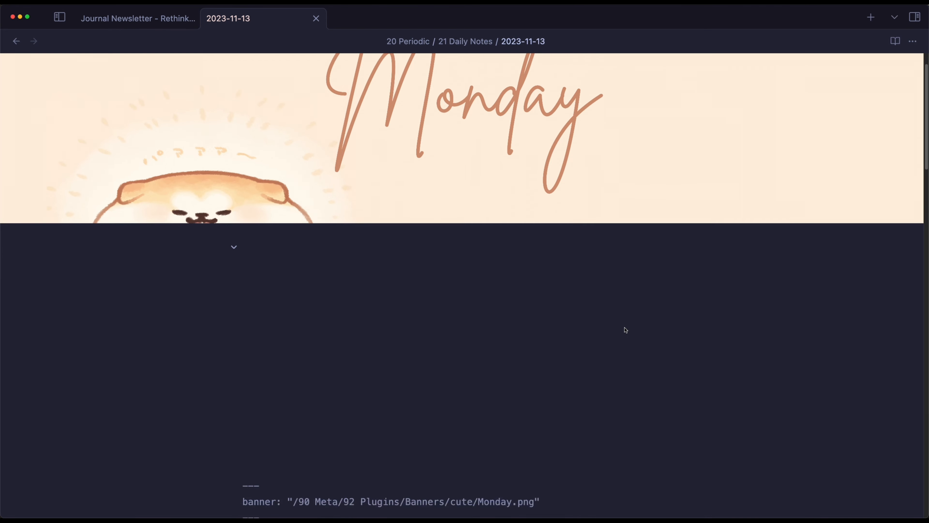
Examine the Daily Checklist in the 2023-11-13 note, focusing on the Check and Update section and its nested items
{"action": "scroll", "coordinate": [626, 330], "scroll_direction": "down", "scroll_amount": 10}
{"action": "scroll", "coordinate": [625, 329], "scroll_direction": "down", "scroll_amount": 5}
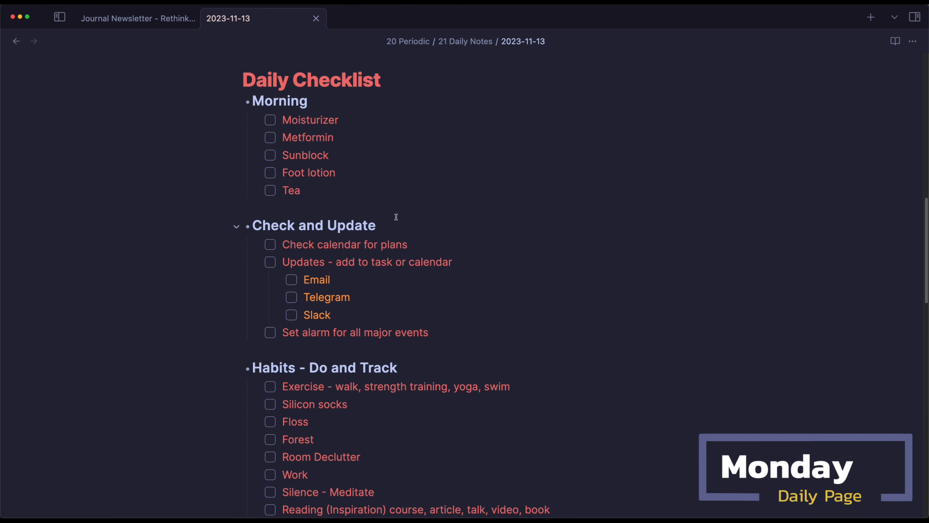
{"action": "left_click_drag", "start_coordinate": [481, 331], "coordinate": [231, 229]}
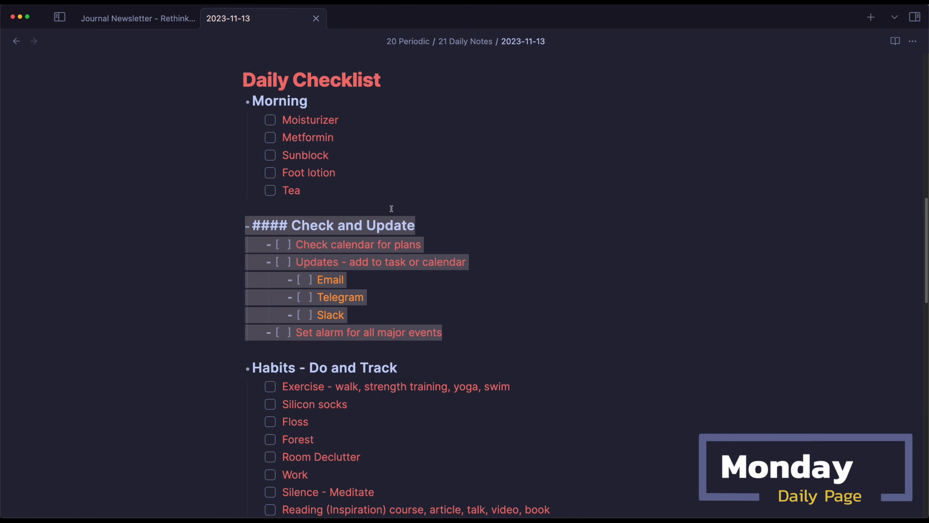
{"action": "left_click", "coordinate": [402, 243]}
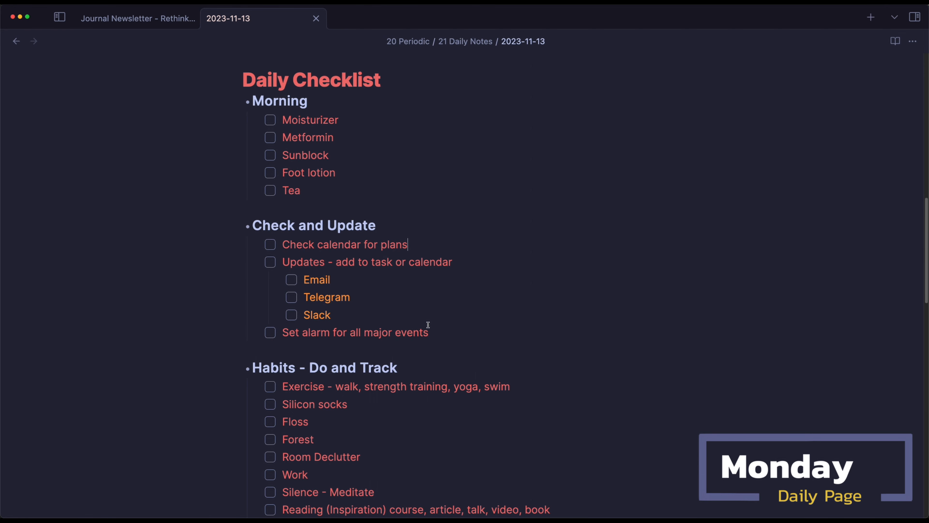
{"action": "left_click", "coordinate": [369, 284]}
{"action": "left_click_drag", "start_coordinate": [370, 284], "coordinate": [371, 307]}
{"action": "left_click", "coordinate": [573, 299]}
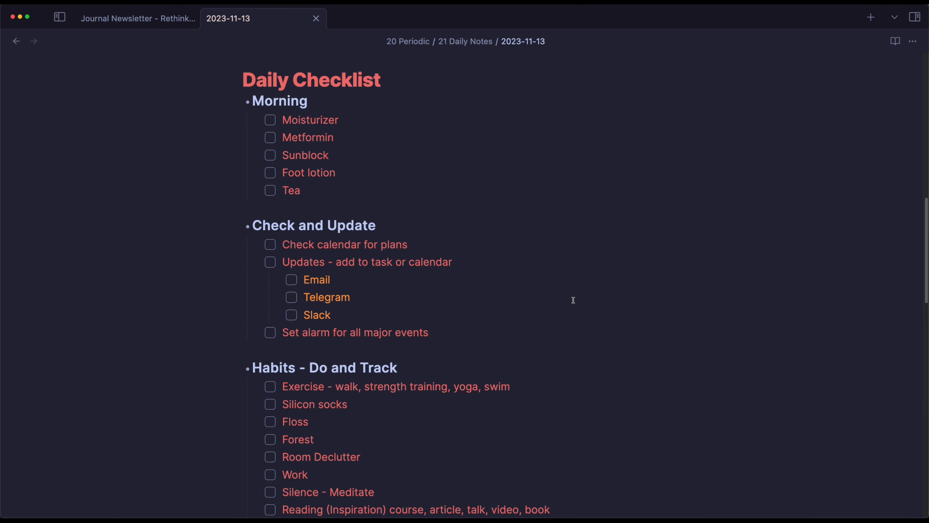
Open the previous day's note, 2023-11-12, and review its Daily Checklist for comparison with the weekday version
{"action": "key", "text": "super+Up"}
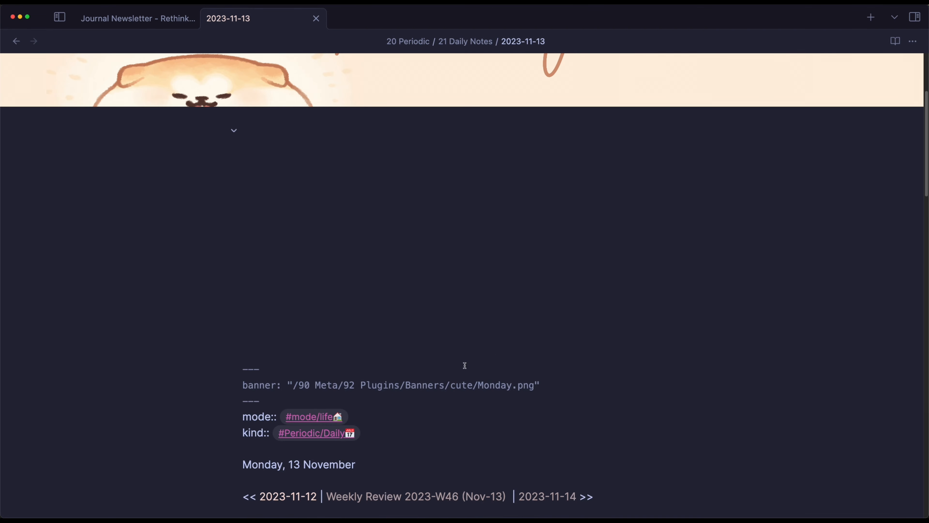
{"action": "left_click", "coordinate": [285, 496]}
{"action": "scroll", "coordinate": [501, 288], "scroll_direction": "down", "scroll_amount": 10}
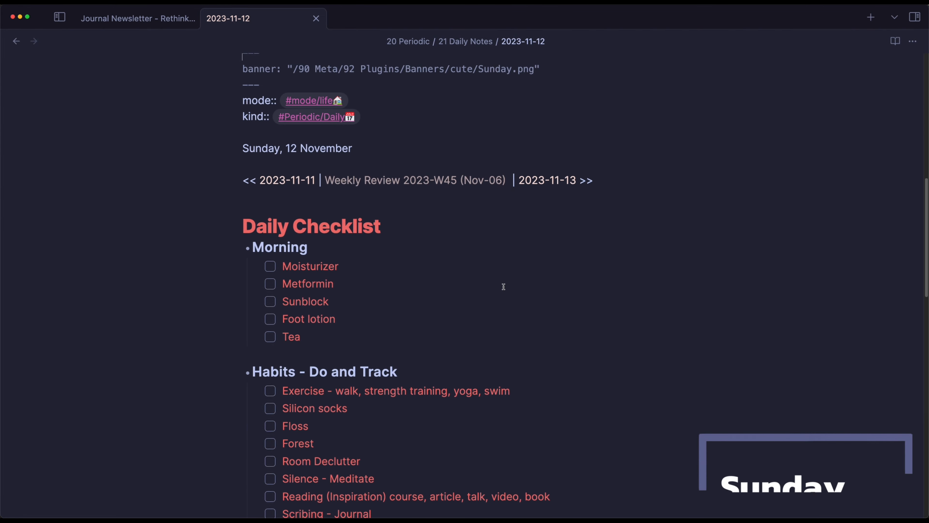
{"action": "scroll", "coordinate": [616, 293], "scroll_direction": "down", "scroll_amount": 2}
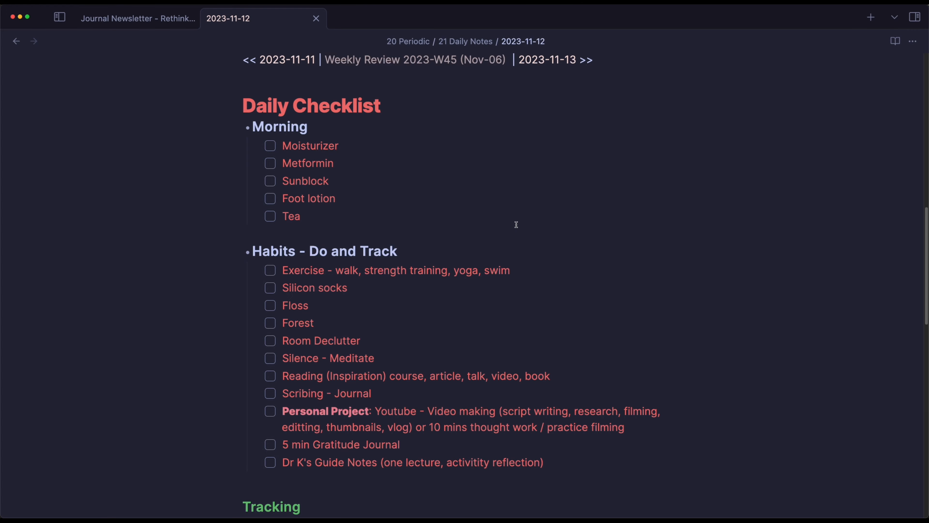
Search the vault for "daily" and open the Daily Note Template stored in the 10 Templates folder
{"action": "key", "text": "super+o"}
{"action": "type", "text": "daily"}
{"action": "key", "text": "Down"}
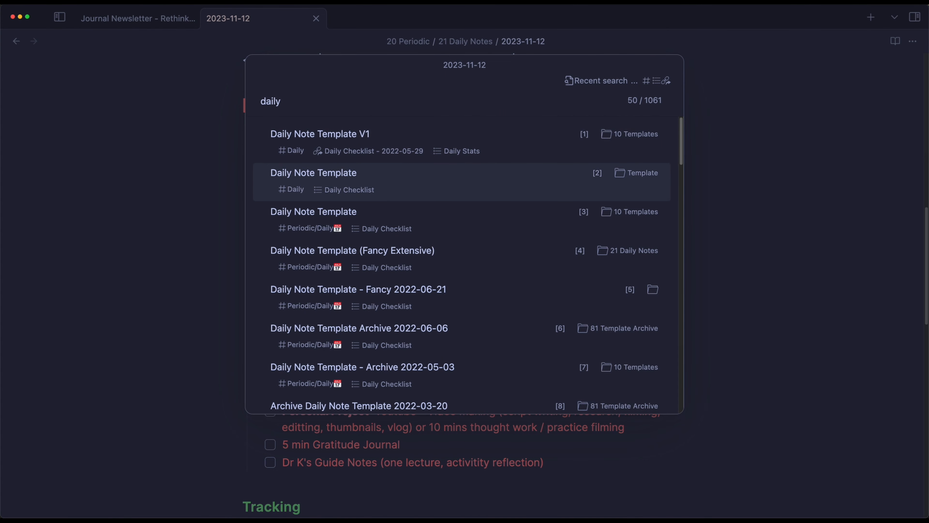
{"action": "key", "text": "Down"}
{"action": "key", "text": "Return"}
{"action": "scroll", "coordinate": [505, 222], "scroll_direction": "down", "scroll_amount": 10}
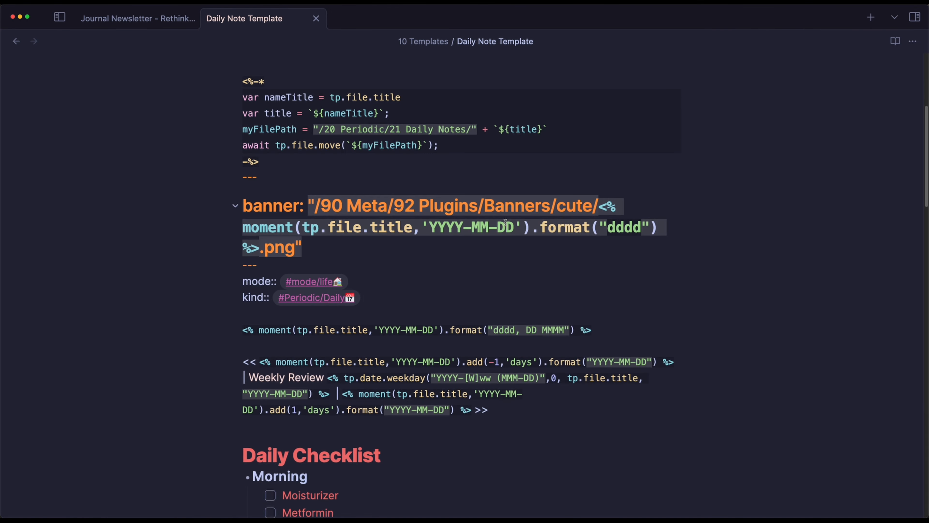
Examine the template's two weekday conditions that produce the Check and Update section and the Work habit
{"action": "scroll", "coordinate": [506, 222], "scroll_direction": "down", "scroll_amount": 4}
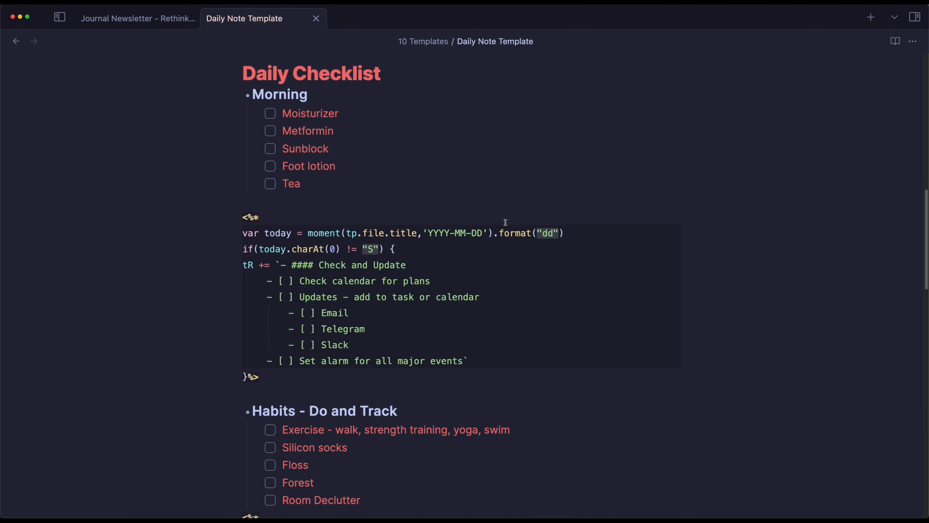
{"action": "left_click_drag", "start_coordinate": [342, 376], "coordinate": [198, 212]}
{"action": "left_click", "coordinate": [376, 190]}
{"action": "scroll", "coordinate": [510, 224], "scroll_direction": "down", "scroll_amount": 4}
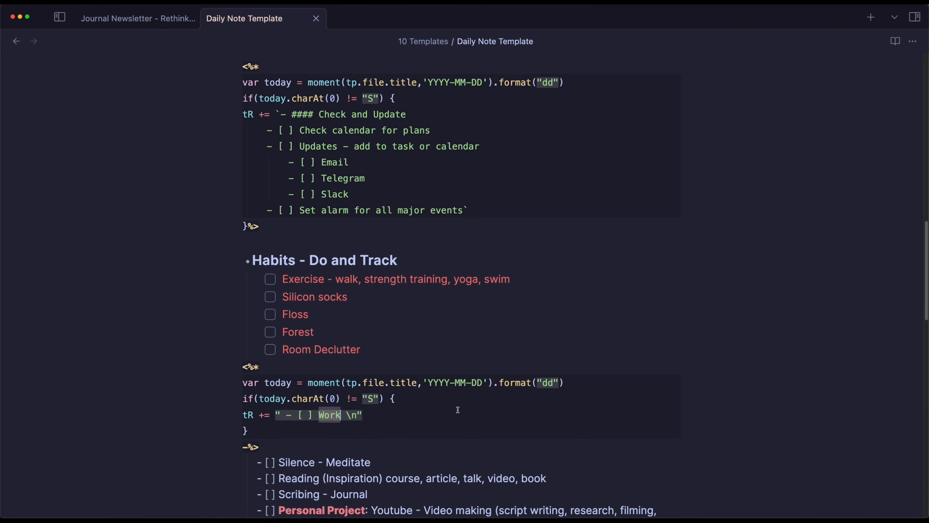
{"action": "left_click", "coordinate": [445, 367]}
{"action": "left_click_drag", "start_coordinate": [411, 416], "coordinate": [241, 414]}
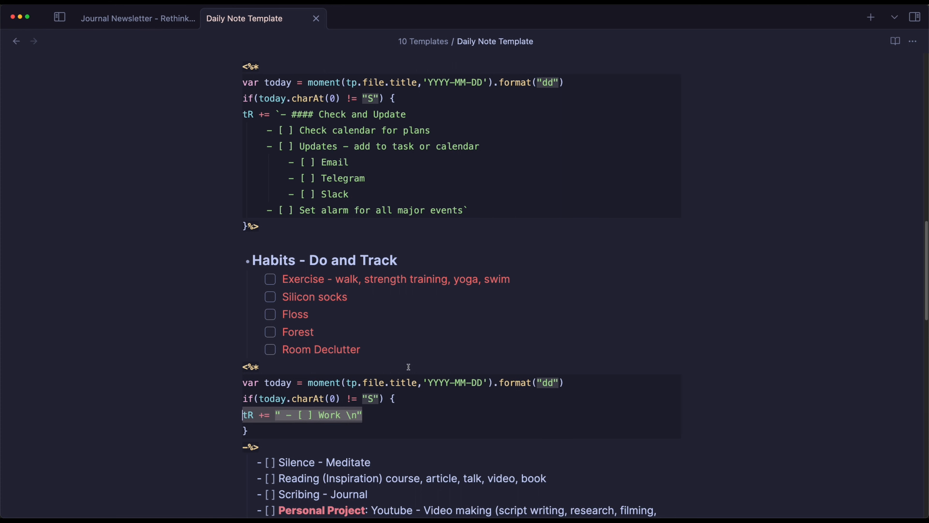
{"action": "left_click", "coordinate": [410, 363]}
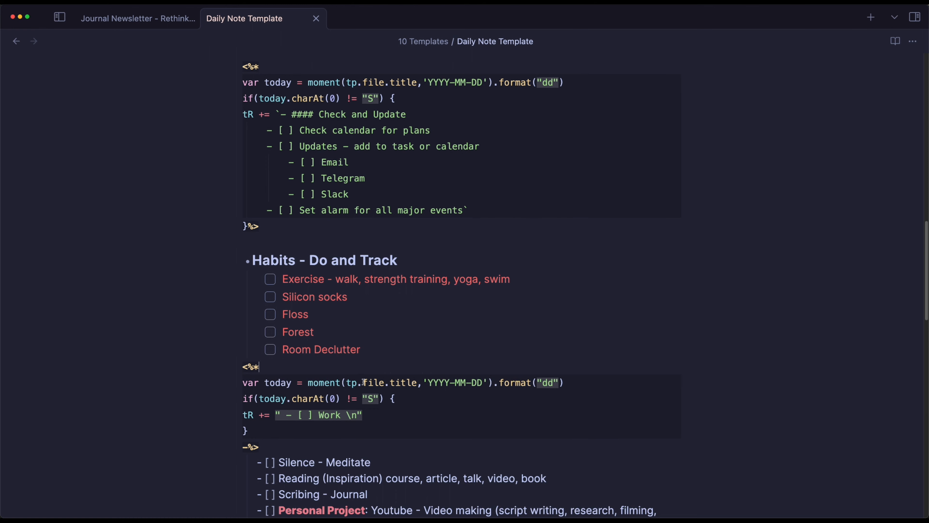
{"action": "left_click_drag", "start_coordinate": [409, 398], "coordinate": [243, 382]}
{"action": "left_click_drag", "start_coordinate": [414, 101], "coordinate": [234, 82]}
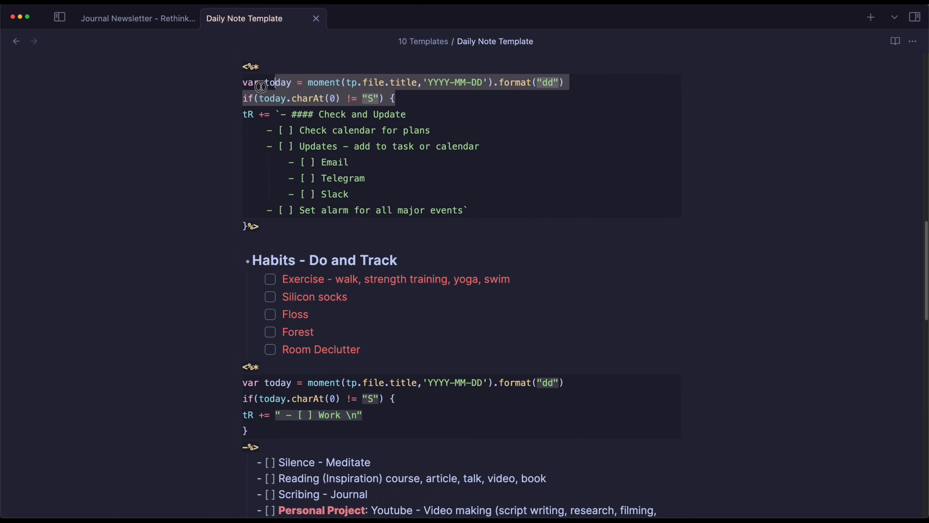
Add a whitespace-trimming hyphen to the closing tag of the Check and Update code block, making it "-%>"
{"action": "left_click_drag", "start_coordinate": [273, 226], "coordinate": [228, 224]}
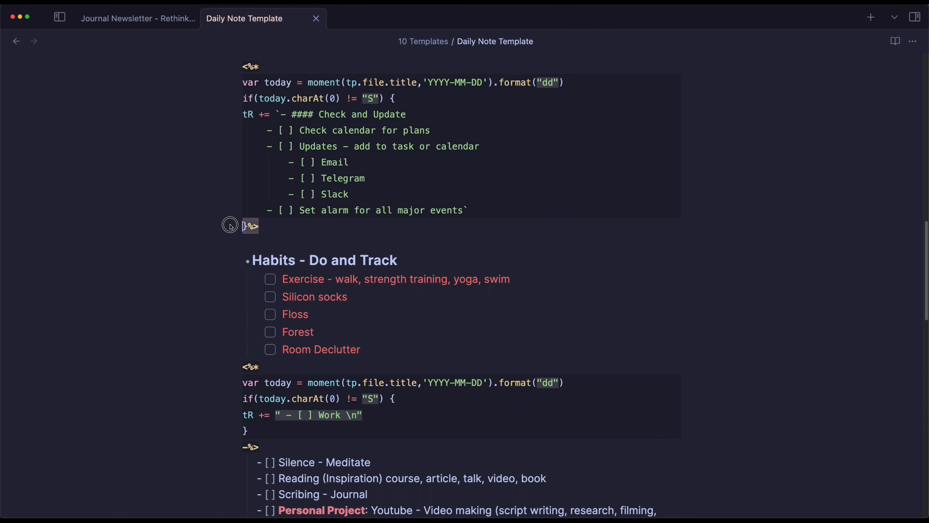
{"action": "left_click", "coordinate": [255, 454]}
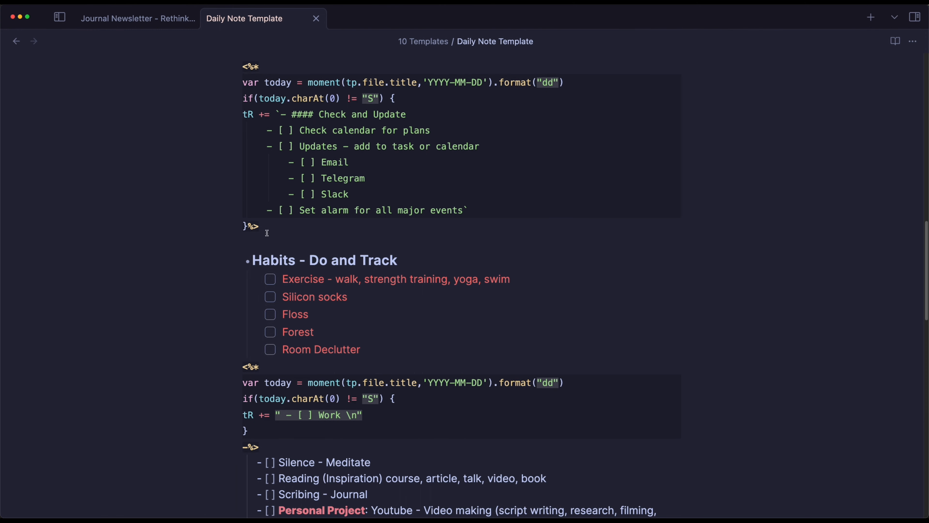
{"action": "type", "text": "-"}
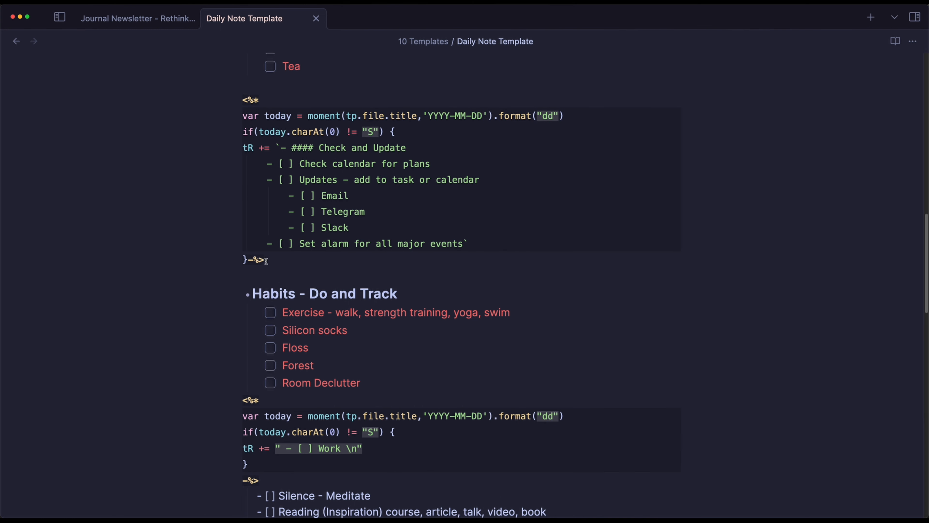
{"action": "left_click", "coordinate": [248, 275]}
Open the Journal Newsletter note and capture an image of its JavaScript weekday snippet
{"action": "left_click", "coordinate": [136, 19]}
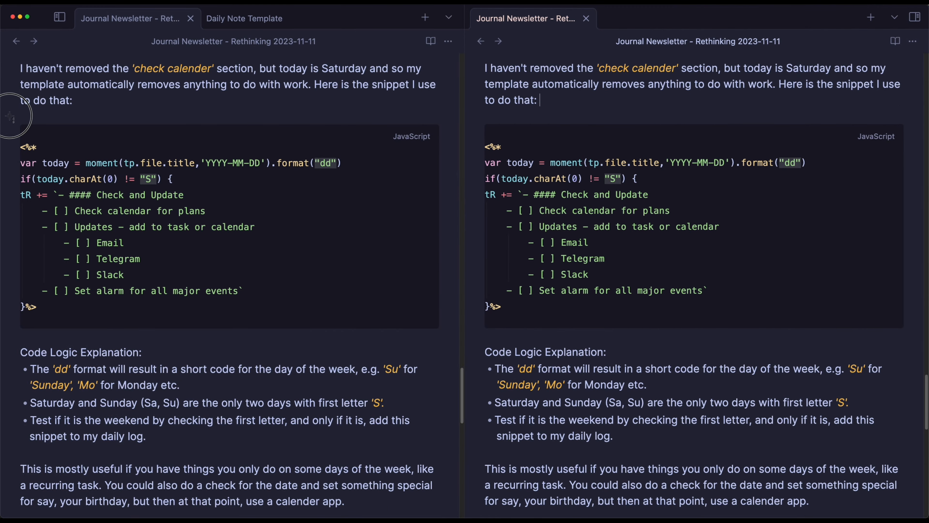
{"action": "left_click_drag", "start_coordinate": [8, 113], "coordinate": [419, 339]}
Create a new Excalidraw drawing below the Journal Newsletter paragraph that ends with "templater has greater functionality."
{"action": "scroll", "coordinate": [689, 368], "scroll_direction": "down", "scroll_amount": 6}
{"action": "left_click", "coordinate": [783, 394]}
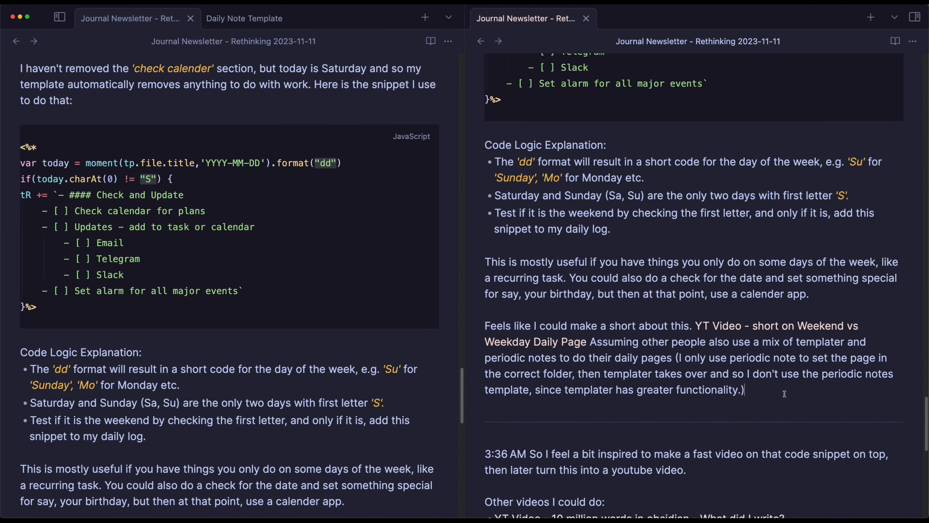
{"action": "key", "text": "Return"}
{"action": "key", "text": "Return"}
{"action": "key", "text": "super+shift+e"}
Paste the snippet image into the Excalidraw canvas and move the drawing into its own window
{"action": "left_click", "coordinate": [592, 248]}
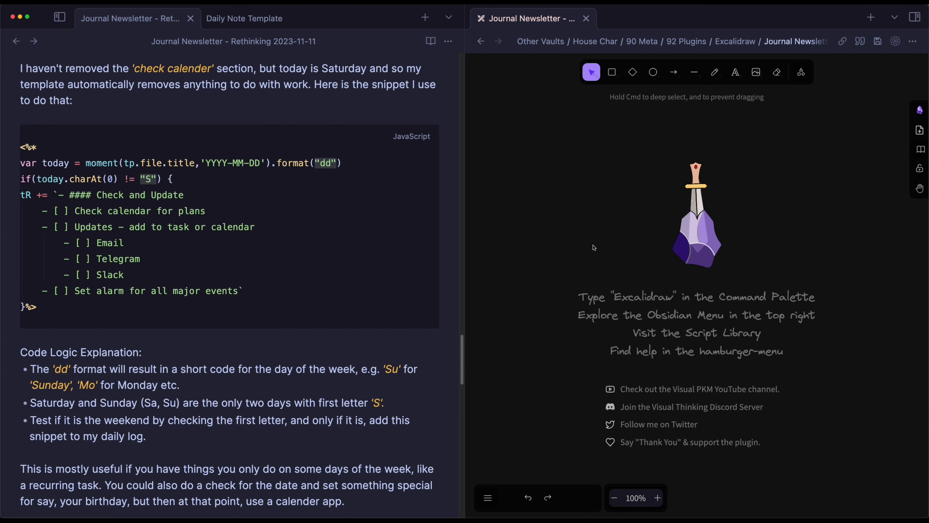
{"action": "key", "text": "ctrl+v"}
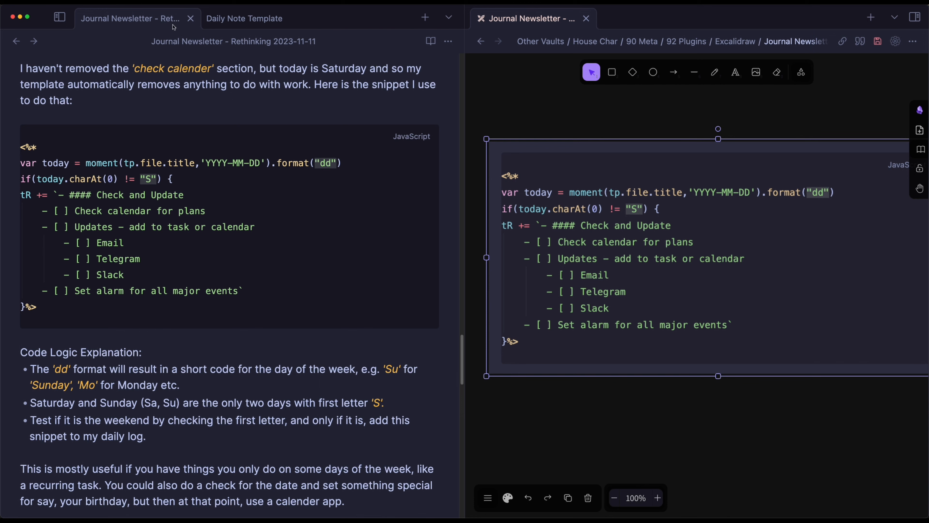
{"action": "left_click_drag", "start_coordinate": [531, 19], "coordinate": [628, 2]}
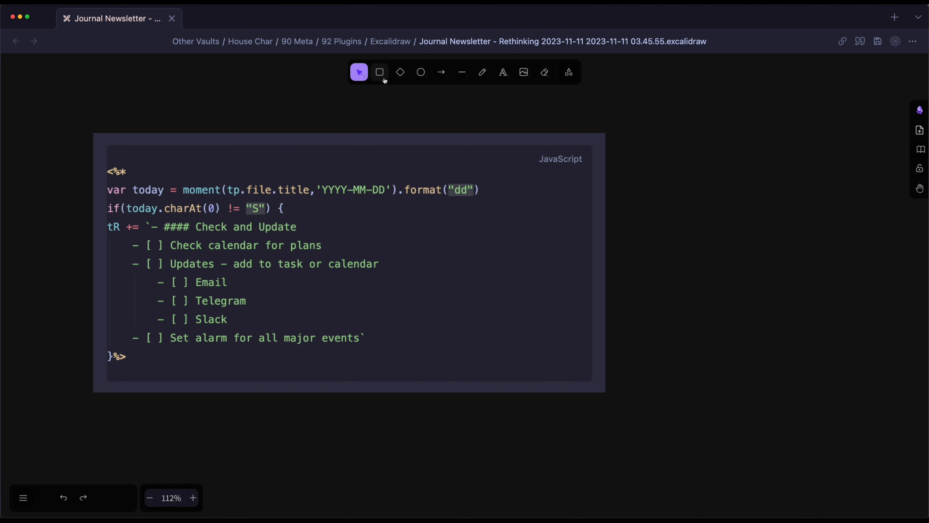
Frame tp.file.title in the snippet image with a rectangle and draw an arrow from it to the empty space above the code
{"action": "left_click", "coordinate": [383, 77]}
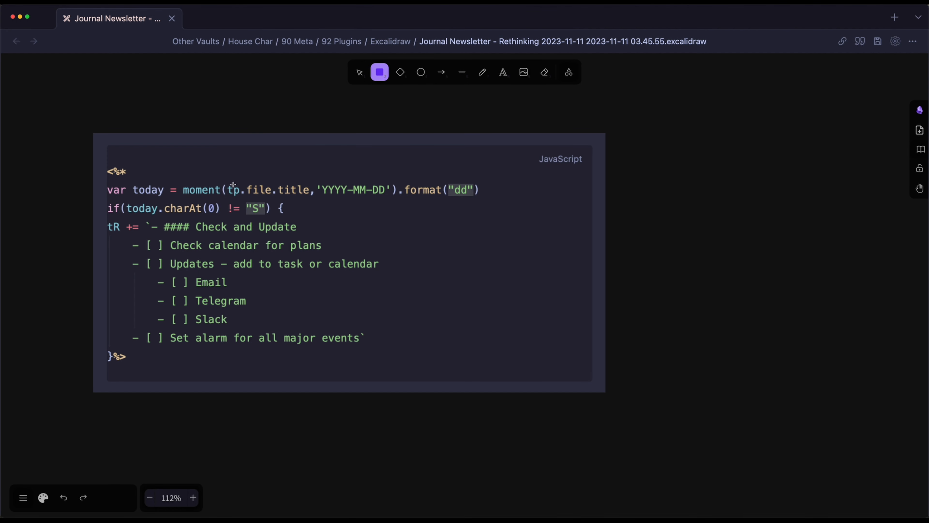
{"action": "left_click_drag", "start_coordinate": [222, 181], "coordinate": [315, 198]}
{"action": "left_click", "coordinate": [441, 72]}
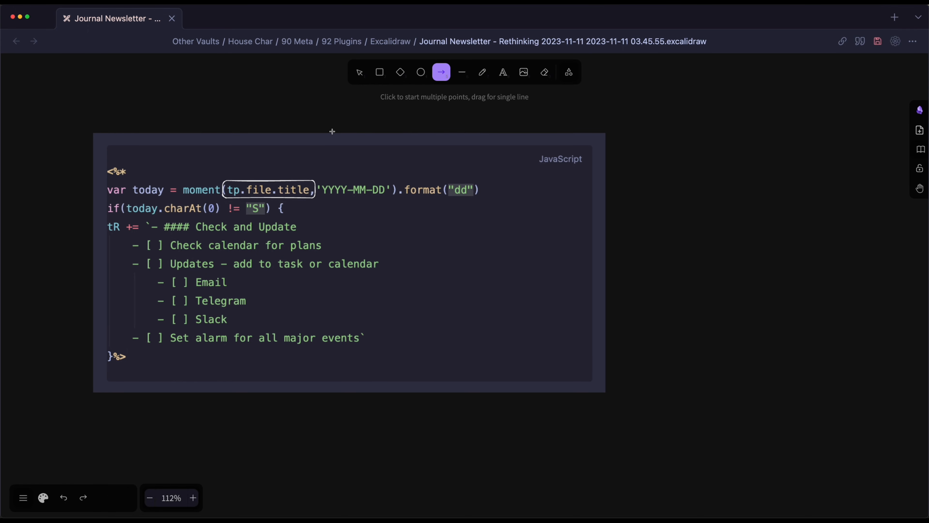
{"action": "mouse_move", "coordinate": [249, 177]}
{"action": "left_mouse_down"}
{"action": "mouse_move", "coordinate": [304, 104]}
{"action": "mouse_move", "coordinate": [315, 110]}
{"action": "mouse_move", "coordinate": [303, 126]}
{"action": "mouse_move", "coordinate": [308, 113]}
{"action": "left_mouse_up"}
{"action": "scroll", "coordinate": [363, 150], "scroll_direction": "up", "scroll_amount": 2}
{"action": "scroll", "coordinate": [363, 149], "scroll_direction": "left", "scroll_amount": 3}
{"action": "left_click_drag", "start_coordinate": [390, 166], "coordinate": [369, 154]}
{"action": "left_click", "coordinate": [389, 137]}
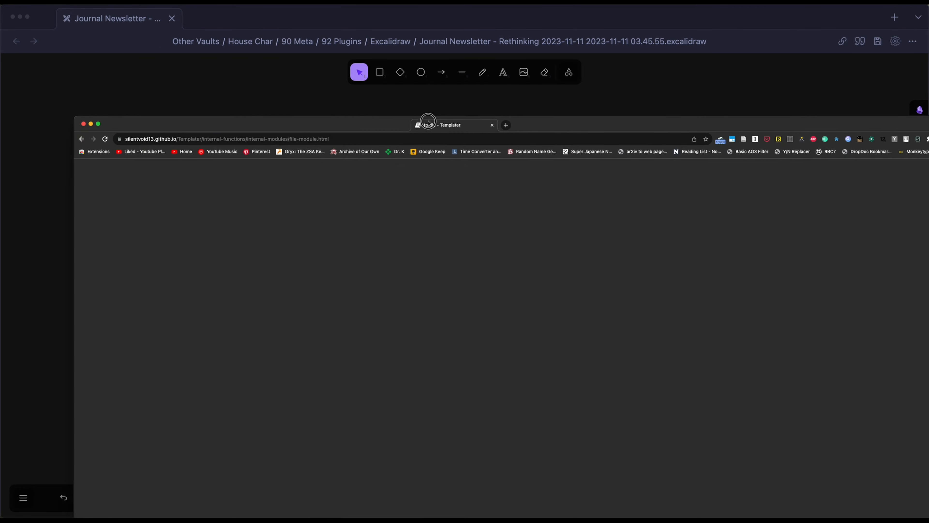
Switch to the Templater documentation in the browser, maximize its window, and capture the tp.file.title entry as a screenshot
{"action": "left_click_drag", "start_coordinate": [428, 122], "coordinate": [420, 87]}
{"action": "key", "text": "ctrl+alt+Return"}
{"action": "scroll", "coordinate": [582, 224], "scroll_direction": "down", "scroll_amount": 2}
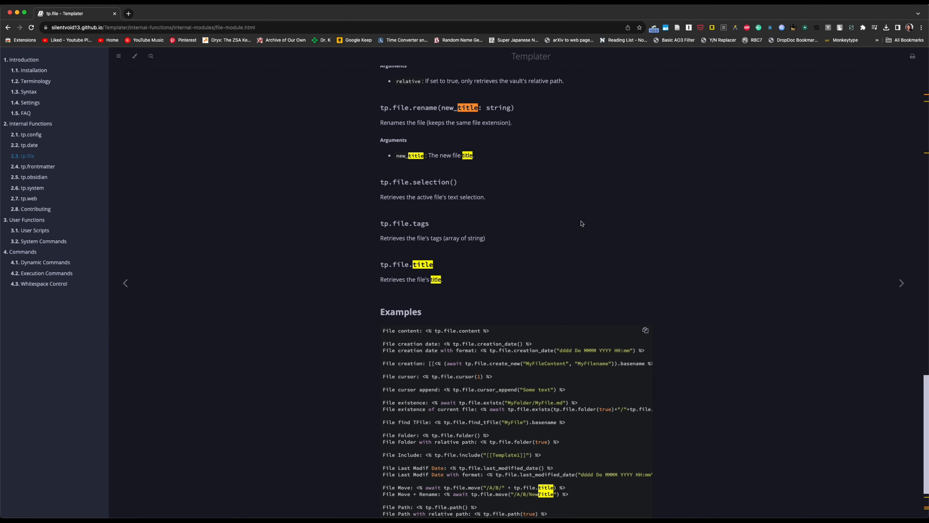
{"action": "scroll", "coordinate": [579, 220], "scroll_direction": "down", "scroll_amount": 2}
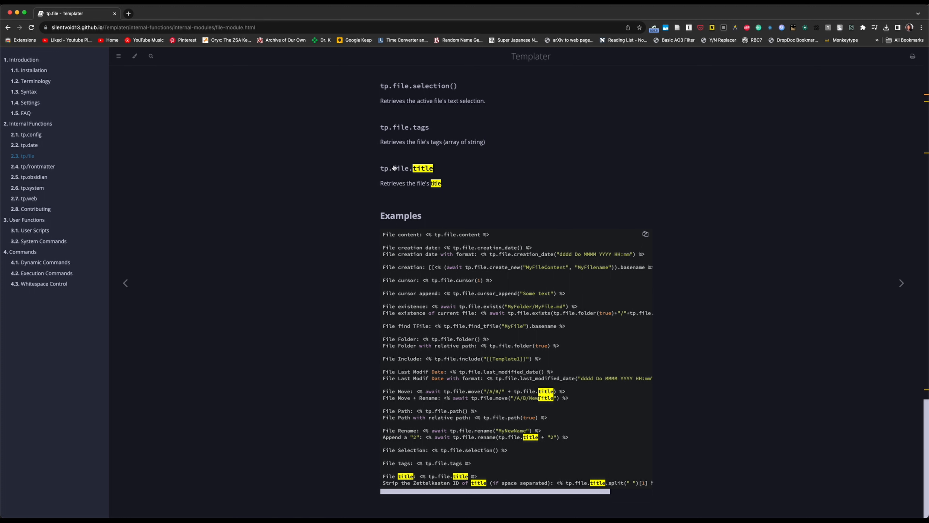
{"action": "key", "text": "super+shift+4"}
{"action": "left_click_drag", "start_coordinate": [373, 158], "coordinate": [452, 196]}
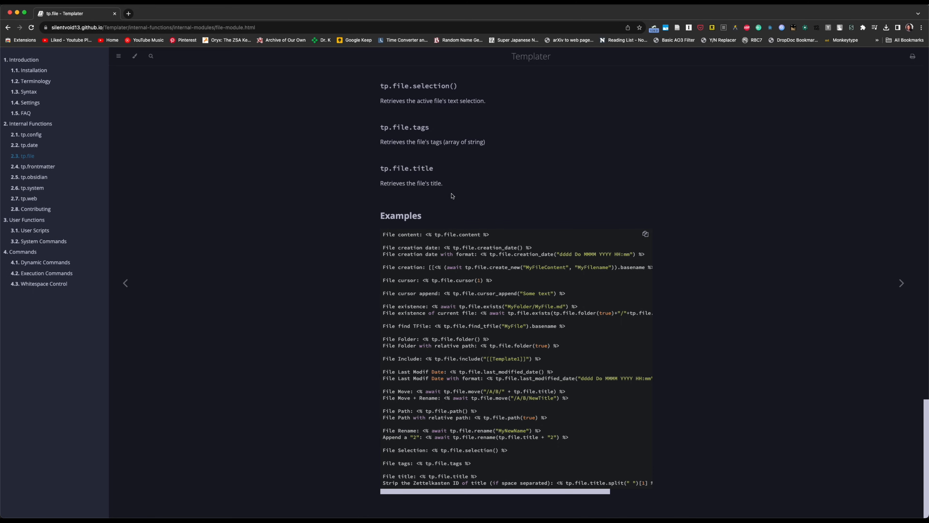
Return to the Excalidraw drawing, paste the tp.file.title documentation screenshot, and place it at the tip of the arrow
{"action": "scroll", "coordinate": [452, 196], "scroll_direction": "up", "scroll_amount": 5}
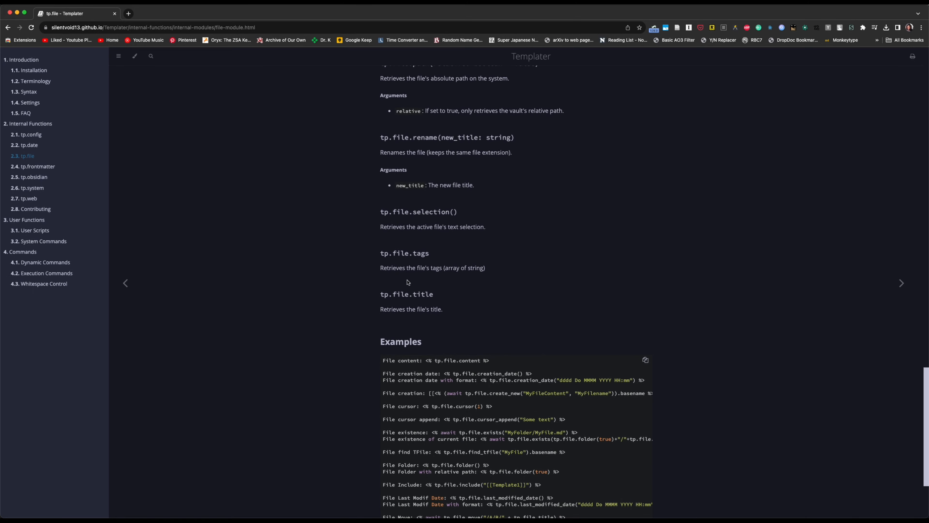
{"action": "key", "text": "ctrl+Up"}
{"action": "left_click_drag", "start_coordinate": [624, 297], "coordinate": [487, 18]}
{"action": "left_click", "coordinate": [434, 166]}
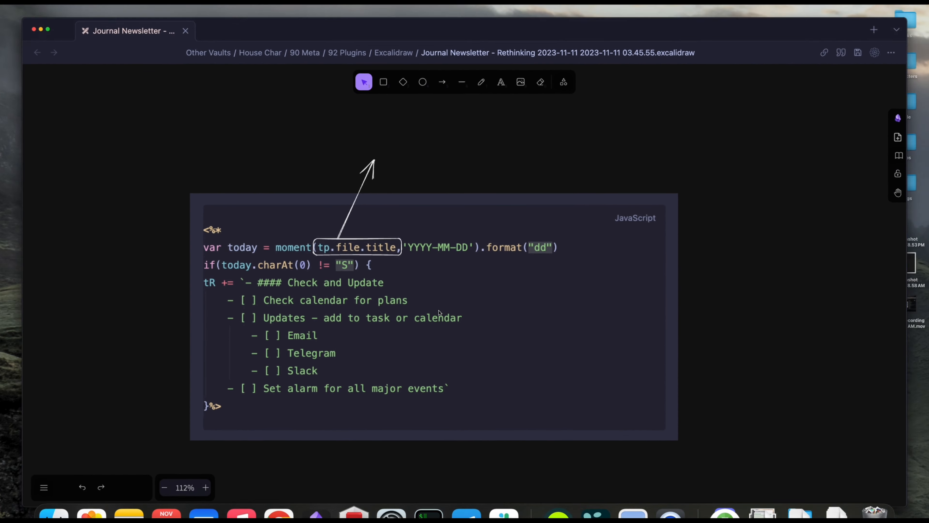
{"action": "key", "text": "super+v"}
{"action": "left_click_drag", "start_coordinate": [424, 126], "coordinate": [450, 136]}
{"action": "left_click_drag", "start_coordinate": [475, 151], "coordinate": [375, 147]}
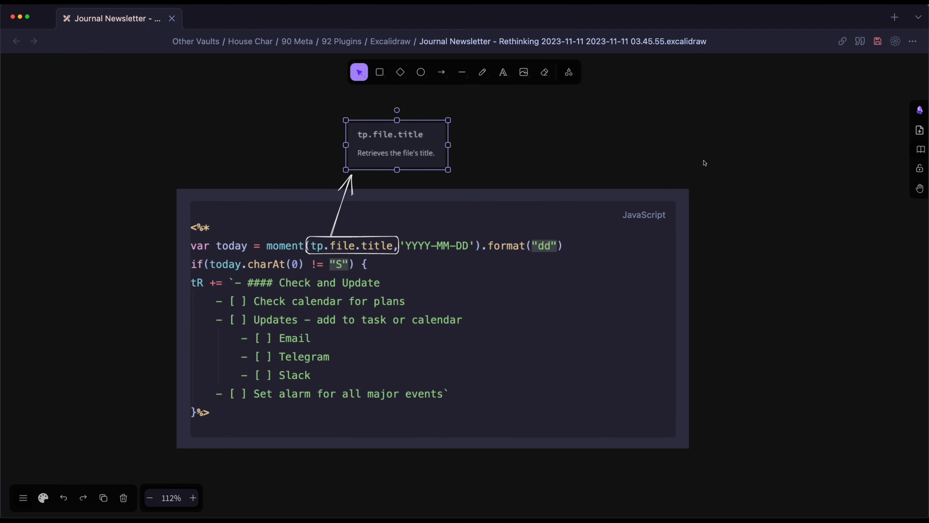
{"action": "left_click", "coordinate": [711, 151]}
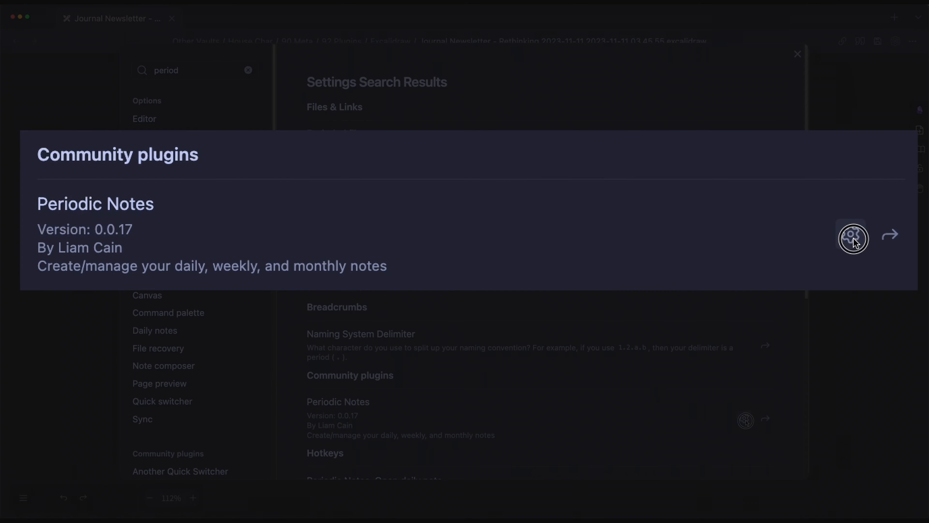
Bring the Daily Notes section of the Periodic Notes settings into the drawing and frame its sample date 2023-11-11 with a rectangle
{"action": "left_click", "coordinate": [746, 420]}
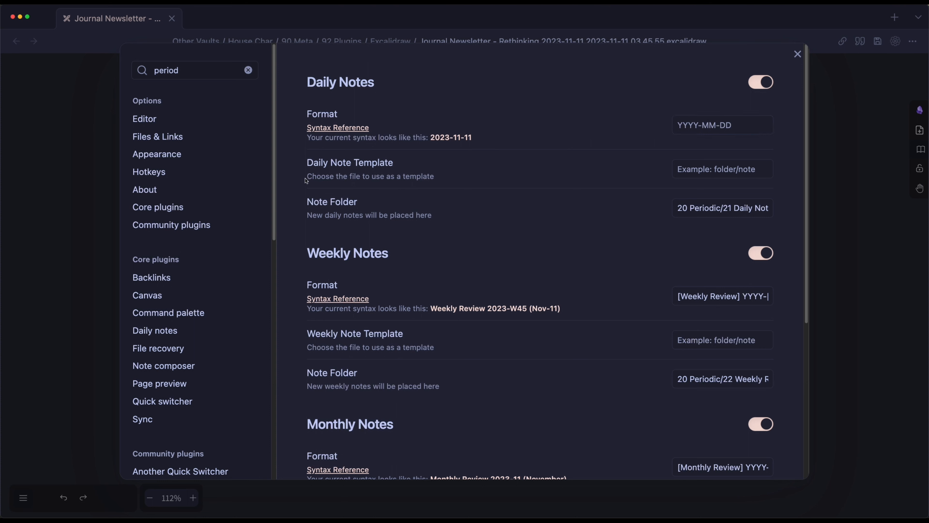
{"action": "key", "text": "Escape"}
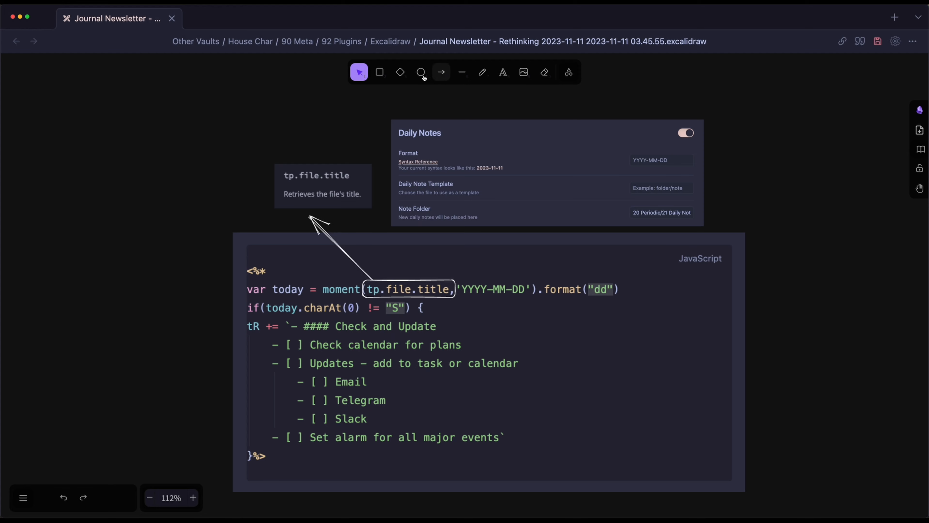
{"action": "left_click", "coordinate": [379, 73]}
{"action": "left_click_drag", "start_coordinate": [475, 160], "coordinate": [508, 177]}
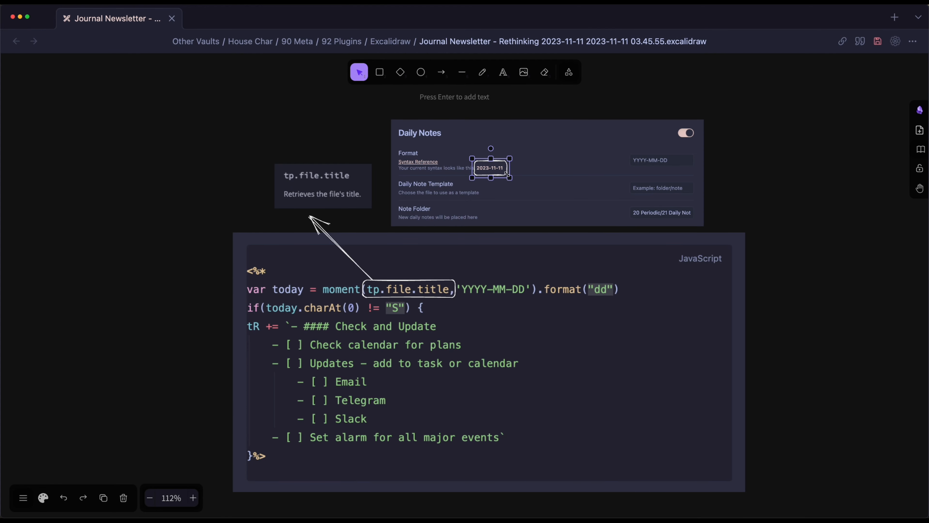
Open the 2023-11-12 daily note in a new tab and examine its date title and generated content
{"action": "left_click", "coordinate": [894, 17]}
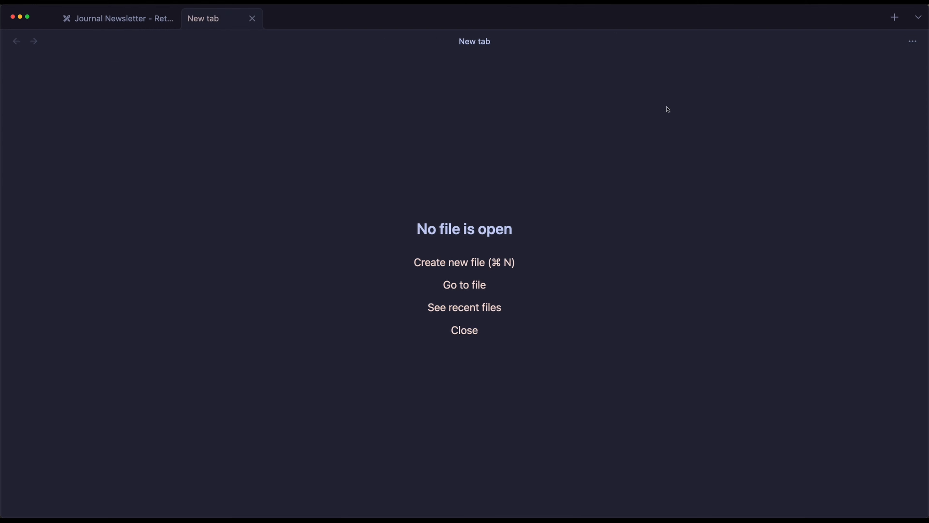
{"action": "key", "text": "super+d"}
{"action": "double_click", "coordinate": [262, 316]}
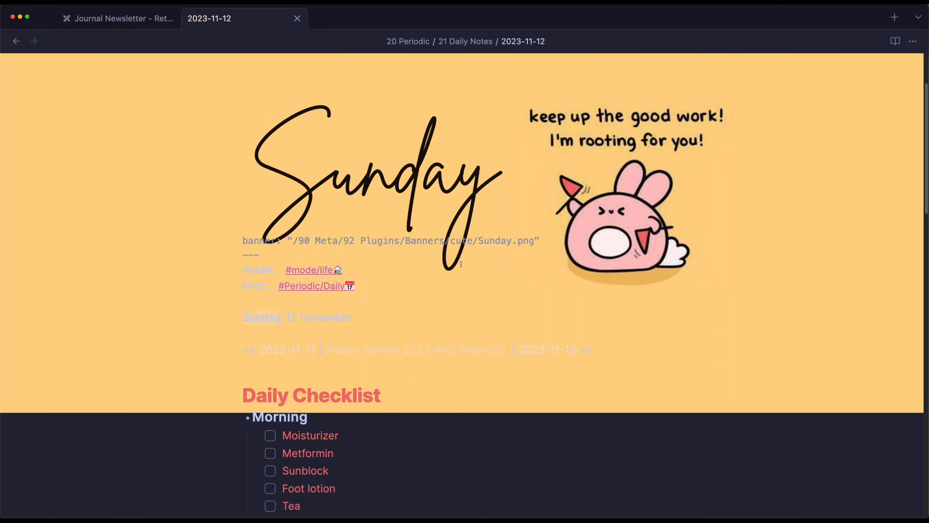
{"action": "scroll", "coordinate": [461, 264], "scroll_direction": "down", "scroll_amount": 5}
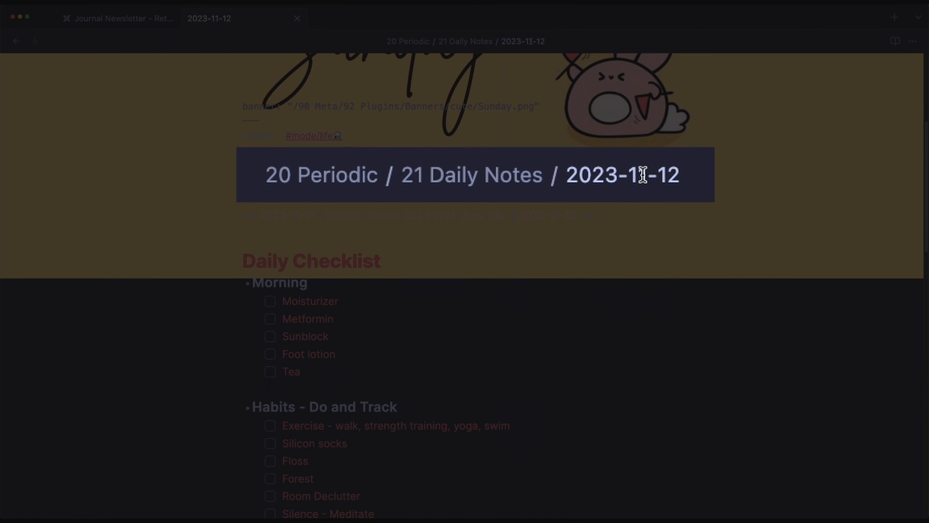
Back in the drawing, copy the date frame onto the YYYY-MM-DD format field and draw an arrow from it to 'YYYY-MM-DD' in the code
{"action": "left_click", "coordinate": [122, 23]}
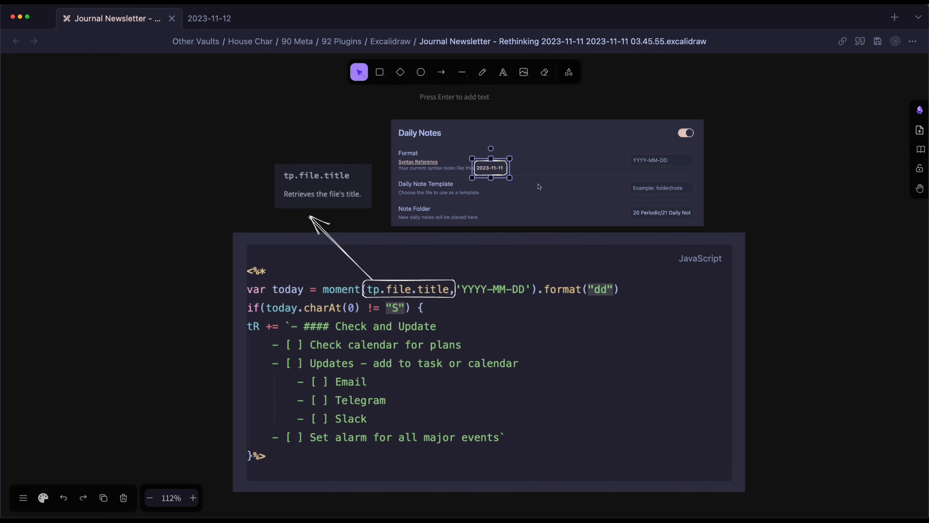
{"action": "left_click", "coordinate": [525, 175]}
{"action": "left_click", "coordinate": [505, 174]}
{"action": "key", "text": "super+c"}
{"action": "key", "text": "super+v"}
{"action": "left_click_drag", "start_coordinate": [575, 182], "coordinate": [677, 169]}
{"action": "left_click", "coordinate": [441, 72]}
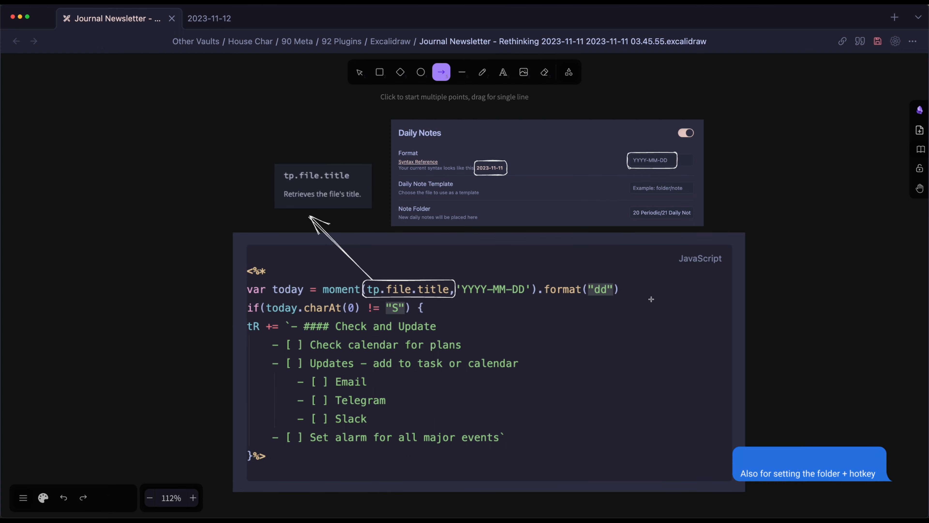
{"action": "mouse_move", "coordinate": [628, 168]}
{"action": "left_mouse_down"}
{"action": "mouse_move", "coordinate": [515, 265]}
{"action": "mouse_move", "coordinate": [512, 280]}
{"action": "left_mouse_up"}
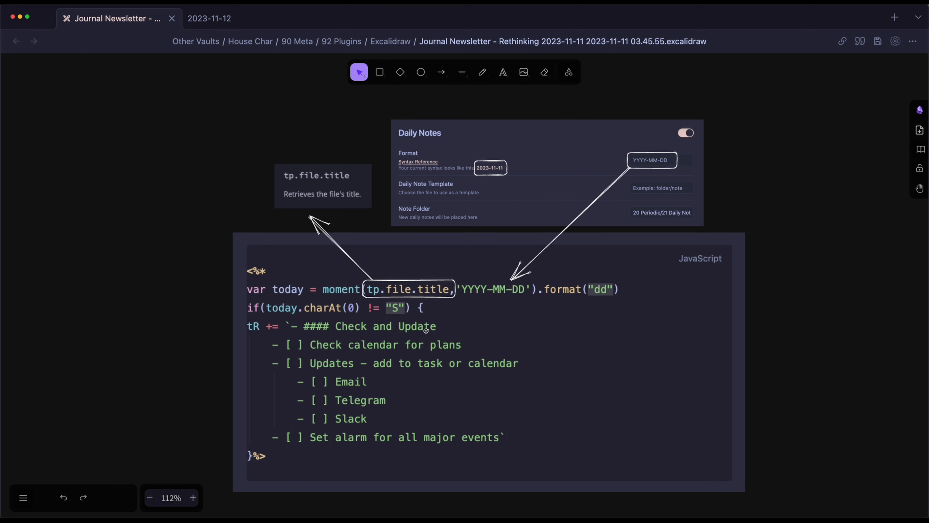
Open the hotkey settings and search the hotkeys for "today"
{"action": "key", "text": "super+comma"}
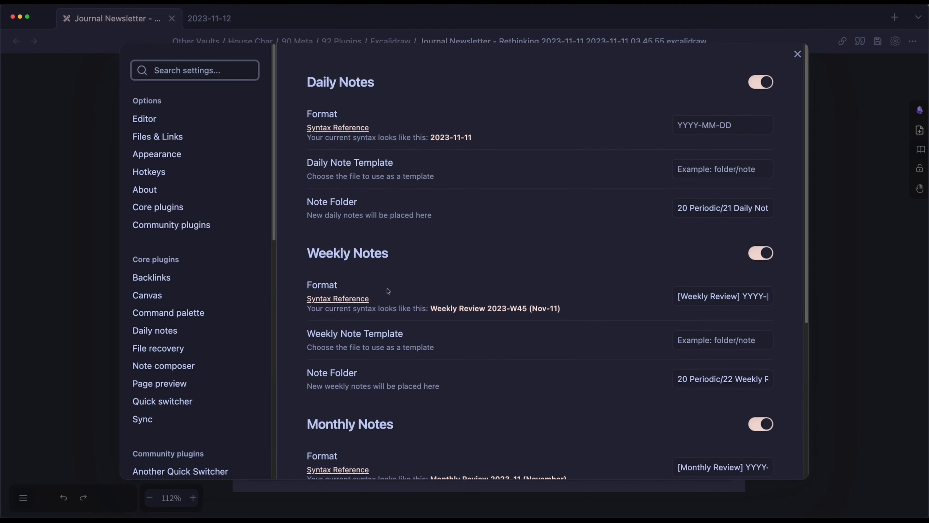
{"action": "left_click", "coordinate": [200, 172]}
{"action": "type", "text": "t"}
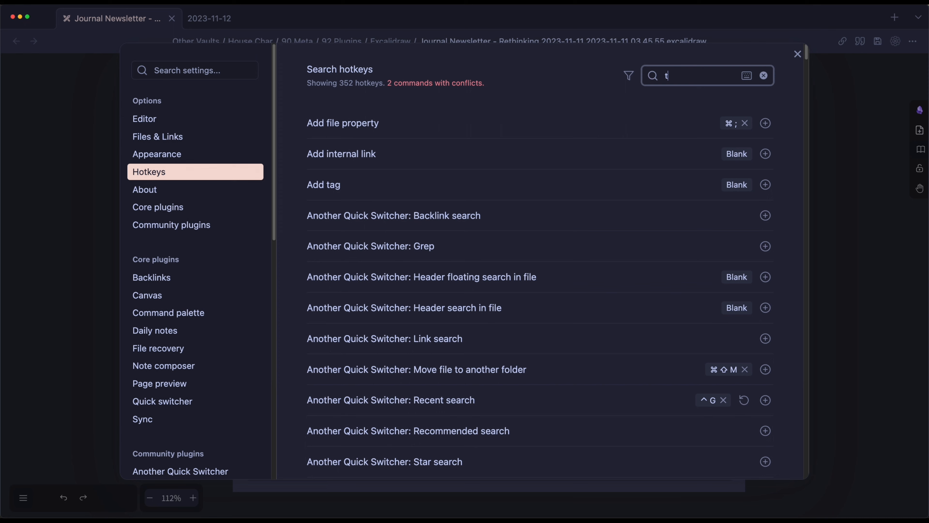
{"action": "key", "text": "BackSpace"}
{"action": "type", "text": "pe"}
{"action": "key", "text": "BackSpace"}
{"action": "key", "text": "BackSpace"}
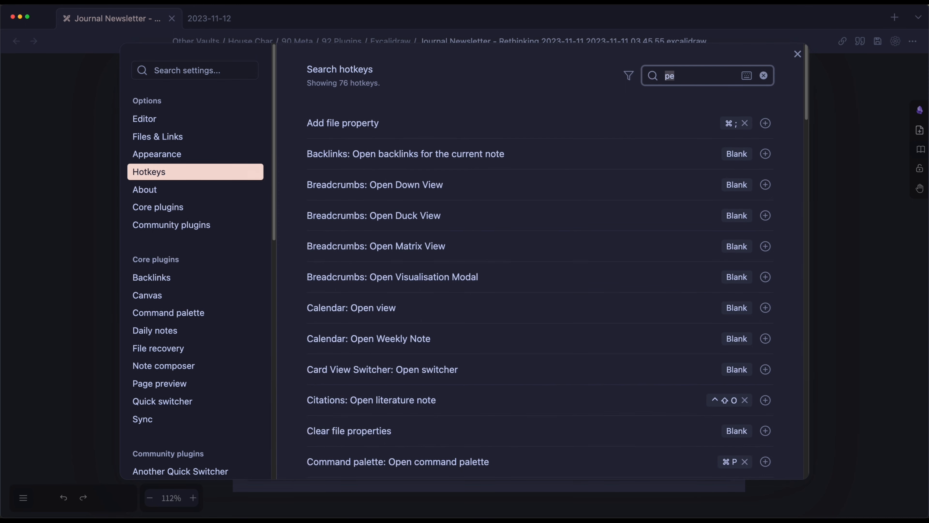
{"action": "type", "text": "today"}
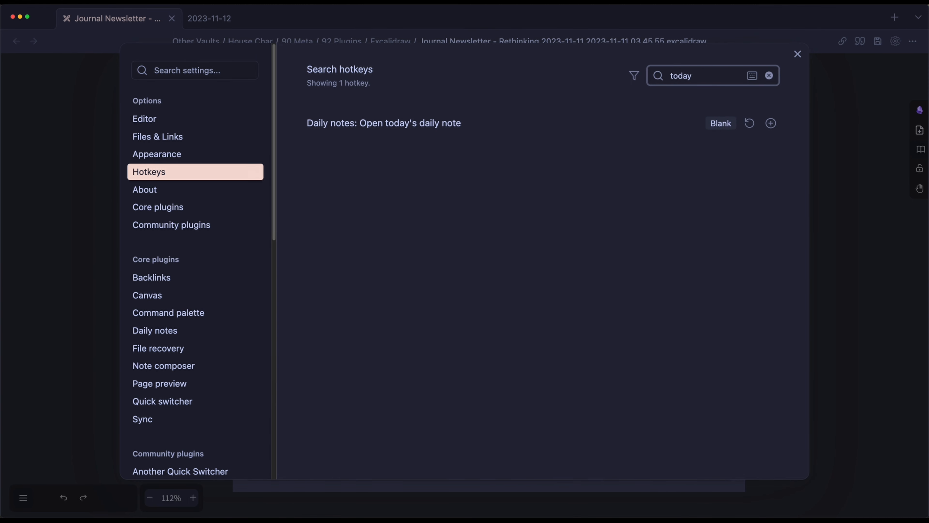
Search the hotkeys for "period" to review the Periodic Notes shortcuts, and close the settings
{"action": "key", "text": "BackSpace"}
{"action": "key", "text": "BackSpace"}
{"action": "key", "text": "BackSpace"}
{"action": "key", "text": "BackSpace"}
{"action": "key", "text": "BackSpace"}
{"action": "type", "text": "period"}
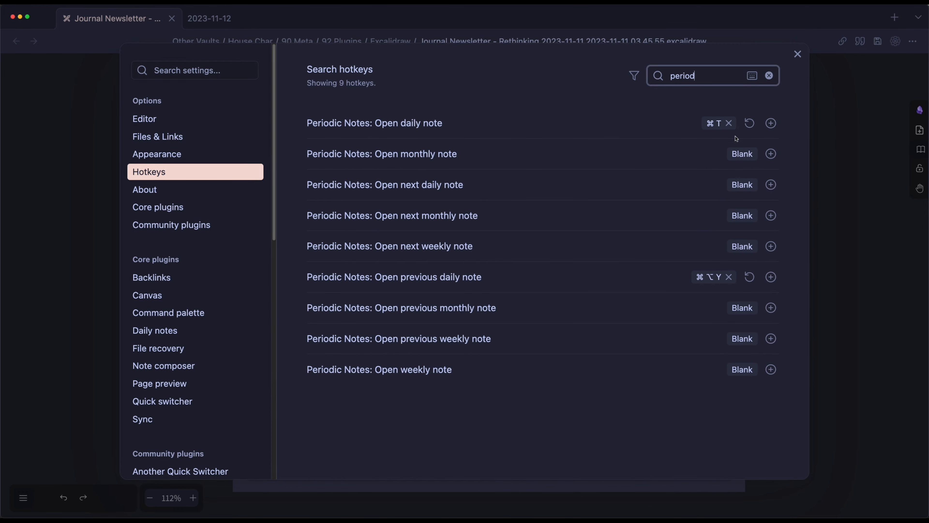
{"action": "left_click", "coordinate": [798, 54]}
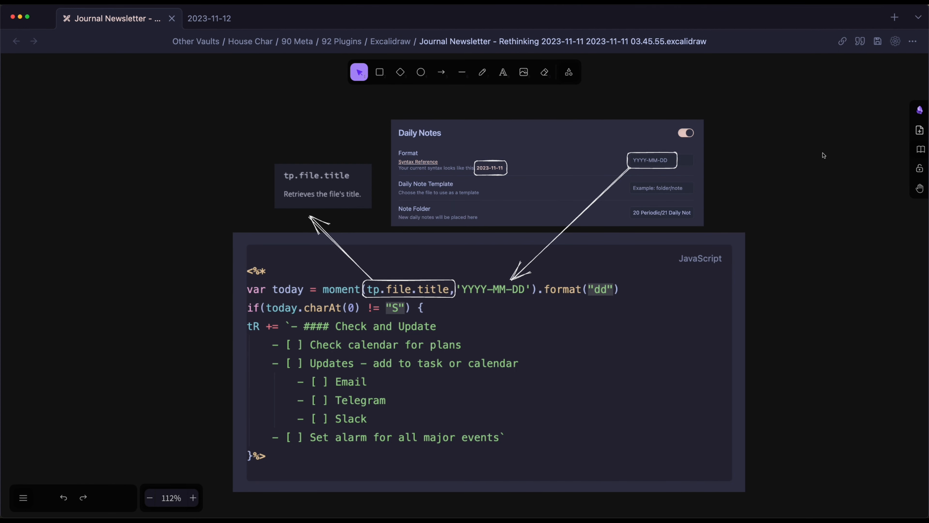
Copy the format field's frame onto the Note Folder value 20 Periodic/21 Daily Not, fit it to the field, and colour its outline red
{"action": "left_click", "coordinate": [676, 169]}
{"action": "key", "text": "super+c"}
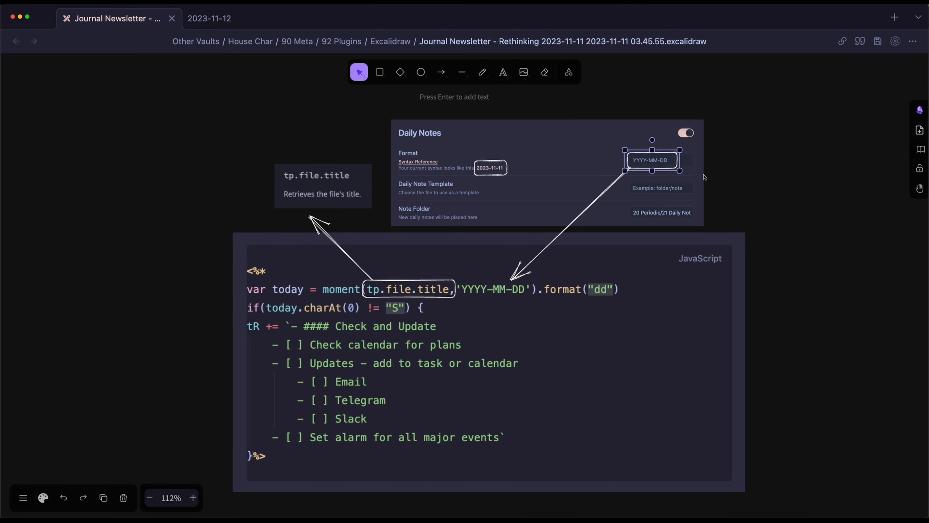
{"action": "key", "text": "super+v"}
{"action": "left_click_drag", "start_coordinate": [705, 176], "coordinate": [701, 224]}
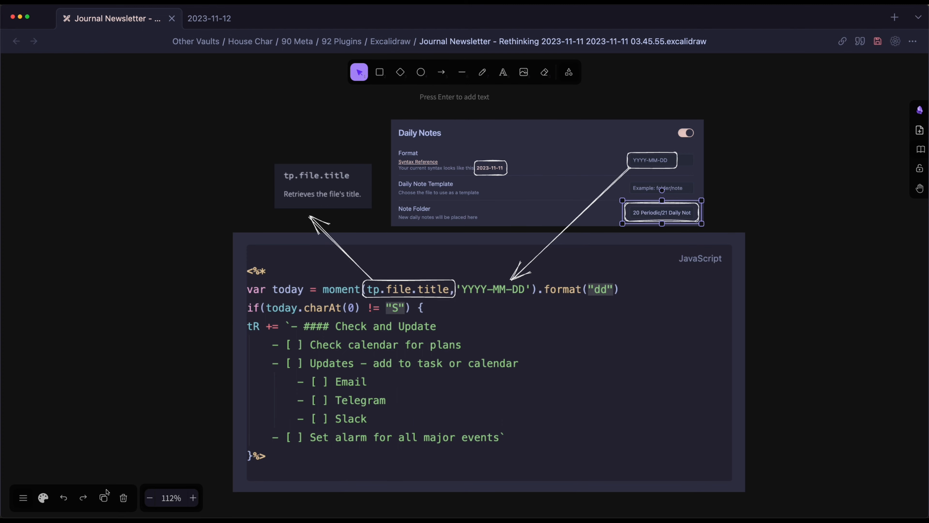
{"action": "left_click", "coordinate": [43, 498]}
{"action": "left_click", "coordinate": [38, 159]}
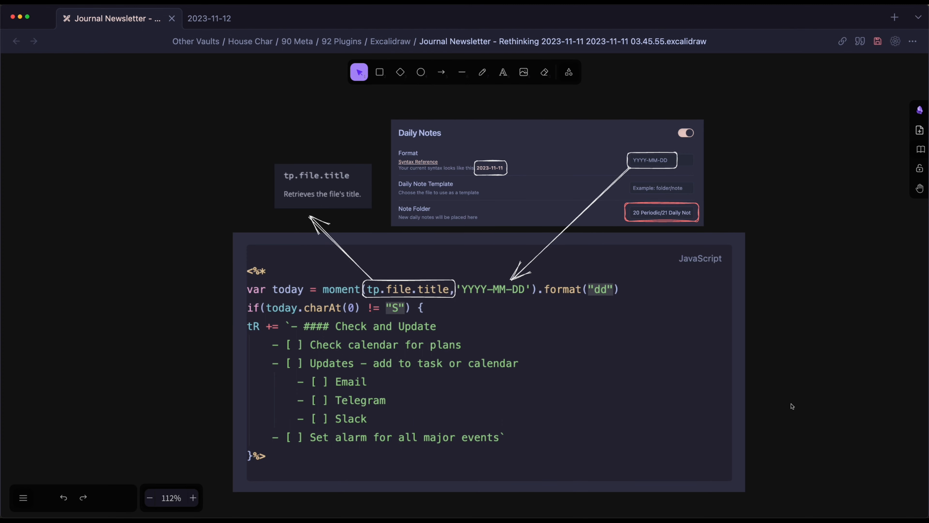
Find the "Trigger Templater on new file creation" option by searching the settings for "templater", and place a screenshot of it in the drawing
{"action": "key", "text": "super+comma"}
{"action": "type", "text": "templater"}
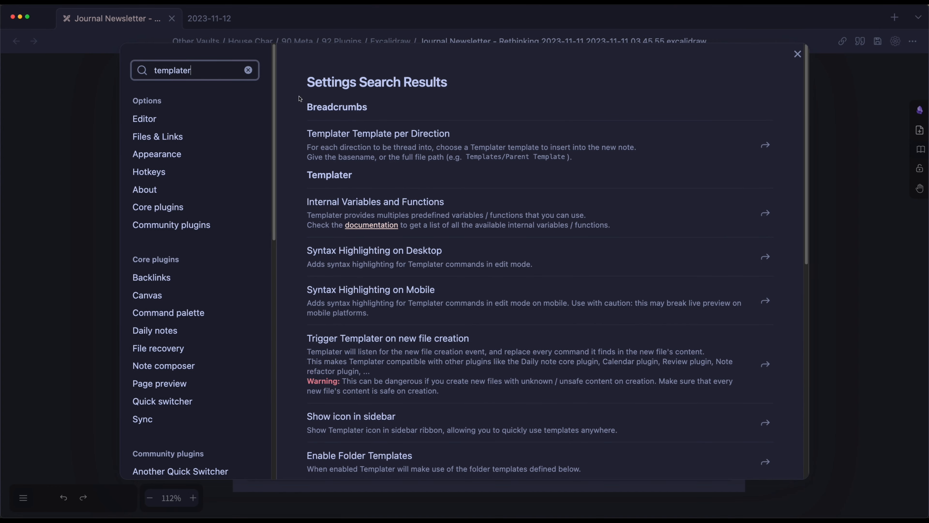
{"action": "scroll", "coordinate": [764, 329], "scroll_direction": "down", "scroll_amount": 1}
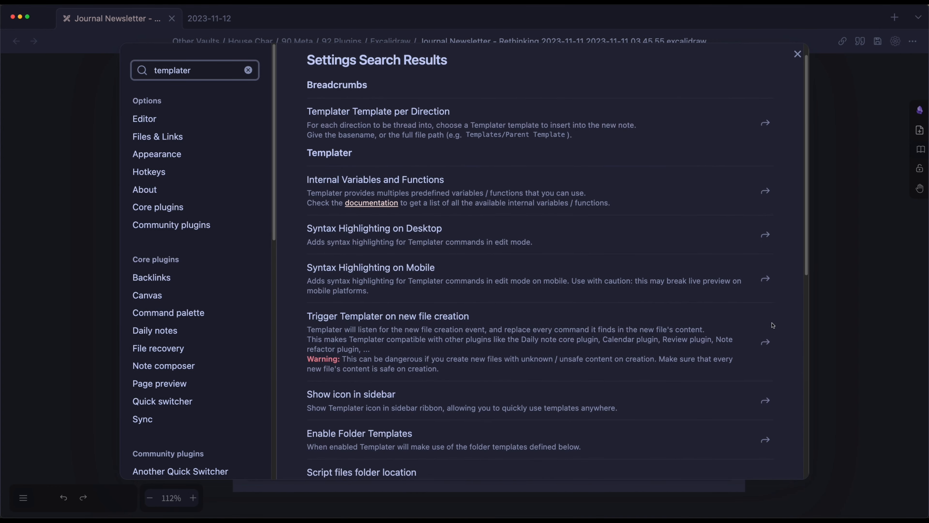
{"action": "left_click", "coordinate": [765, 342]}
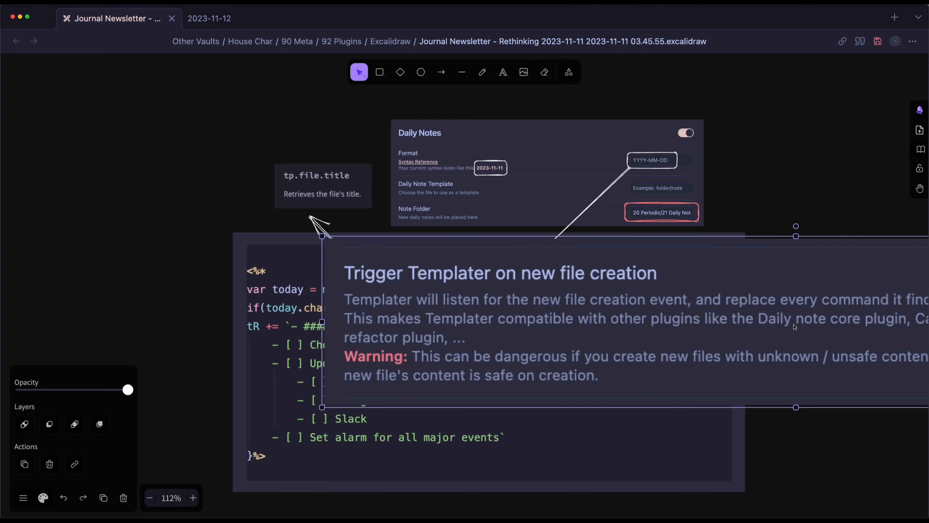
{"action": "scroll", "coordinate": [624, 224], "scroll_direction": "down", "scroll_amount": 3}
Capture the Folder Templates section of the Templater settings, including its four folder-template rows, and paste it into the drawing
{"action": "key", "text": "super+comma"}
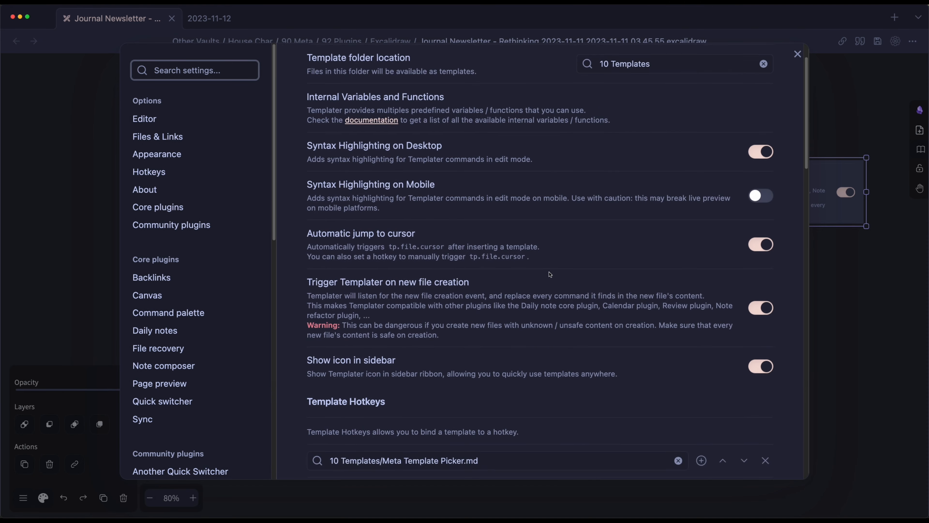
{"action": "scroll", "coordinate": [543, 274], "scroll_direction": "down", "scroll_amount": 10}
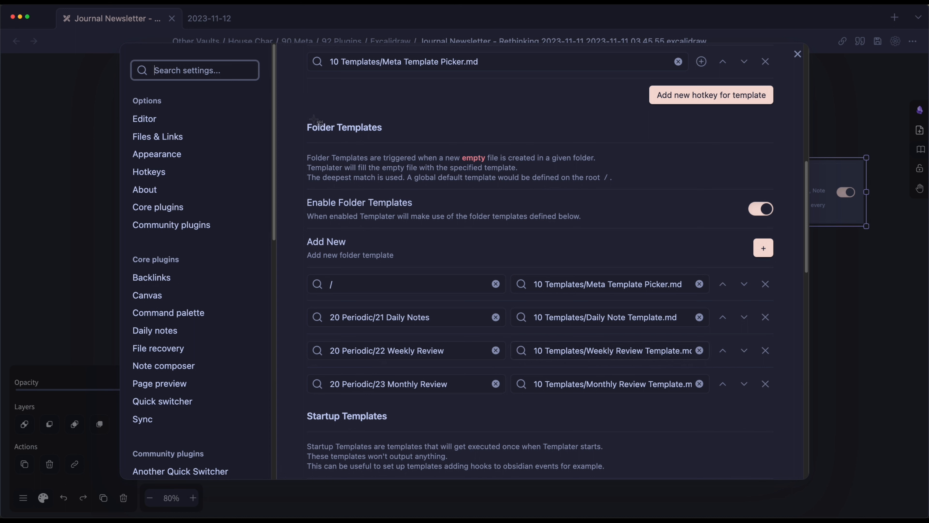
{"action": "key", "text": "super+shift+4"}
{"action": "left_click_drag", "start_coordinate": [292, 108], "coordinate": [794, 403]}
{"action": "key", "text": "Escape"}
{"action": "key", "text": "super+v"}
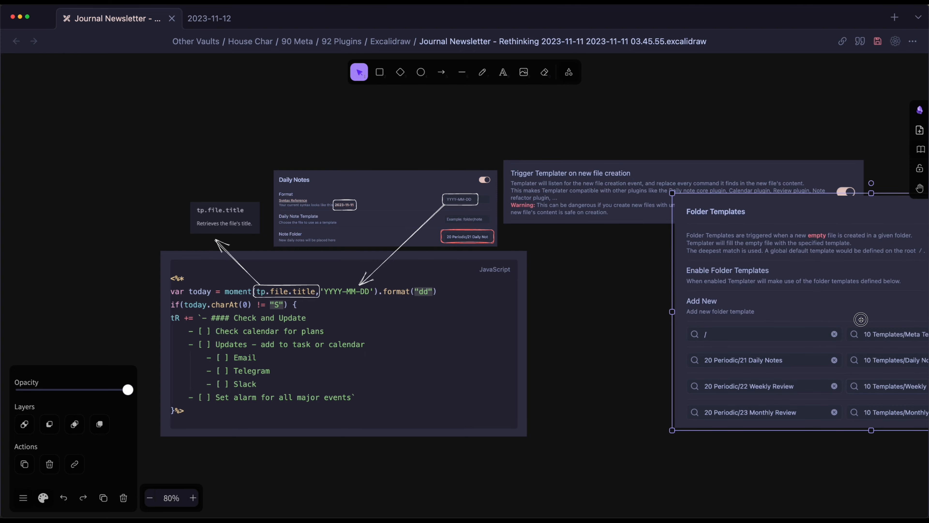
Position the Folder Templates screenshot directly below the Trigger Templater screenshot and shrink it to nearly the same width
{"action": "left_click_drag", "start_coordinate": [856, 319], "coordinate": [701, 357]}
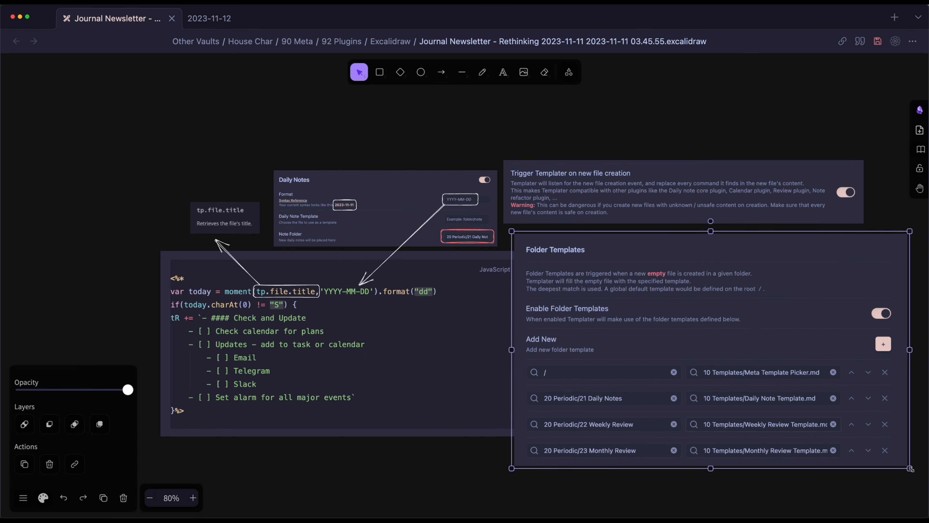
{"action": "left_click_drag", "start_coordinate": [911, 469], "coordinate": [844, 421]}
{"action": "left_click", "coordinate": [655, 110]}
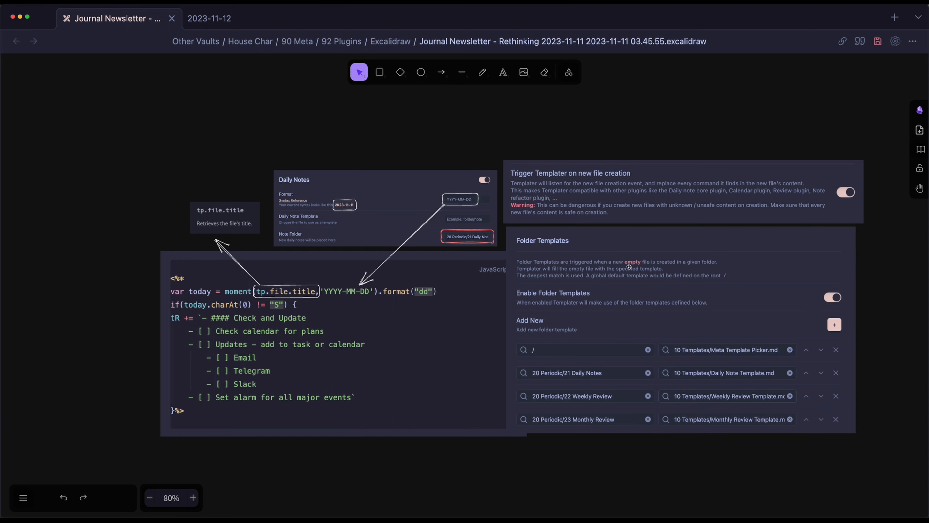
Draw a red arrow from the word "empty" in the Folder Templates screenshot to the Daily Notes screenshot
{"action": "scroll", "coordinate": [431, 179], "scroll_direction": "up", "scroll_amount": 2}
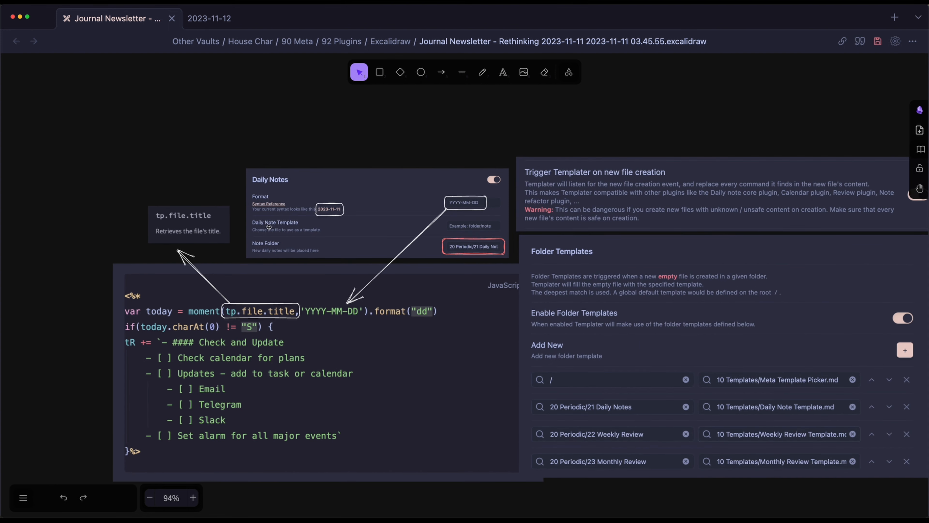
{"action": "left_click", "coordinate": [440, 73]}
{"action": "left_click_drag", "start_coordinate": [649, 264], "coordinate": [504, 228]}
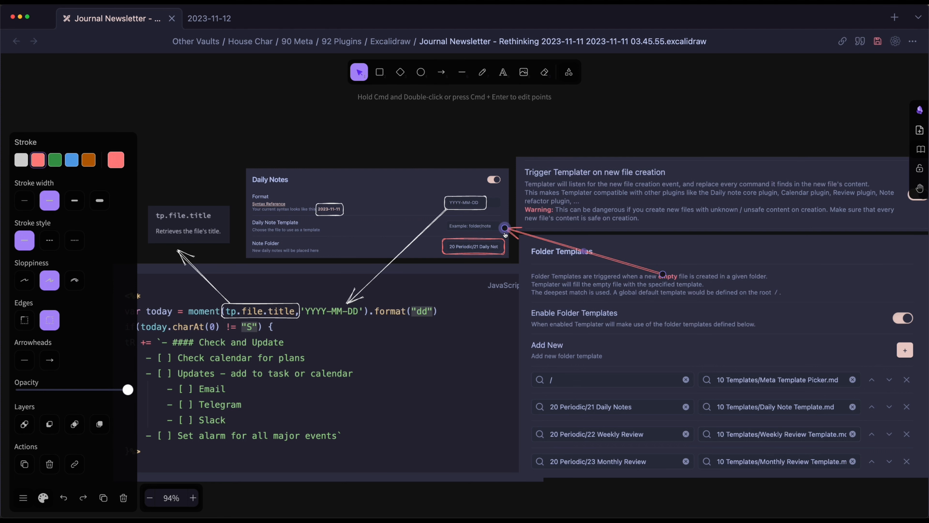
{"action": "left_click_drag", "start_coordinate": [650, 266], "coordinate": [653, 269]}
Frame "empty" in the Folder Templates description with a red rectangle and copy the frame onto "given folder"
{"action": "left_click", "coordinate": [683, 274]}
{"action": "key", "text": "super+c"}
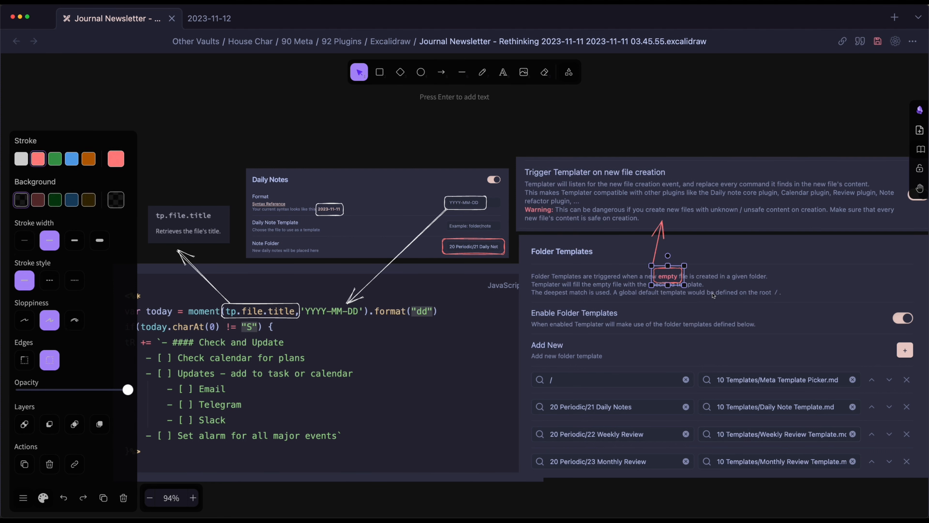
{"action": "key", "text": "super+v"}
{"action": "left_click_drag", "start_coordinate": [728, 301], "coordinate": [772, 284]}
Move the red arrow's tip back to the Daily Notes screenshot, onto its Daily Note Template field
{"action": "left_click", "coordinate": [660, 226]}
{"action": "left_click_drag", "start_coordinate": [662, 221], "coordinate": [489, 226]}
{"action": "left_click", "coordinate": [533, 128]}
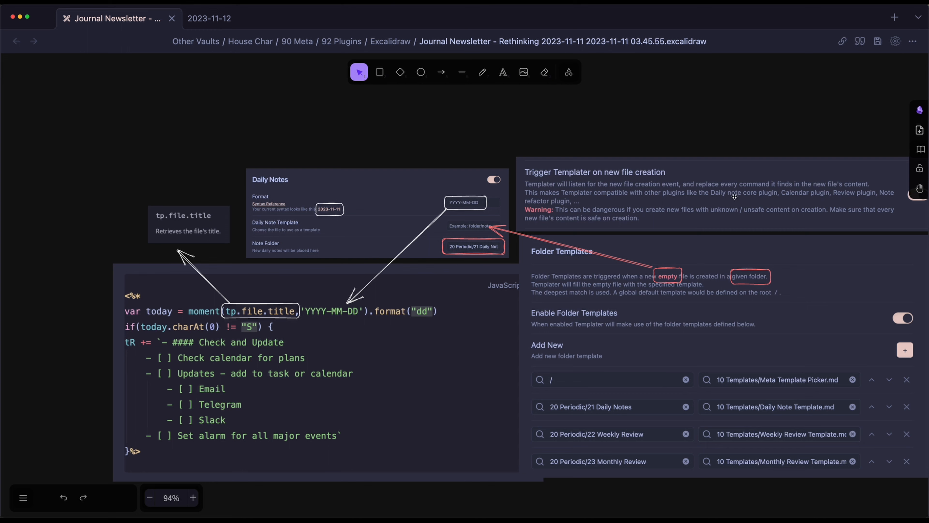
Frame the 20 Periodic/21 Daily Notes row of the Folder Templates screenshot with a rectangle
{"action": "left_click_drag", "start_coordinate": [734, 196], "coordinate": [676, 188]}
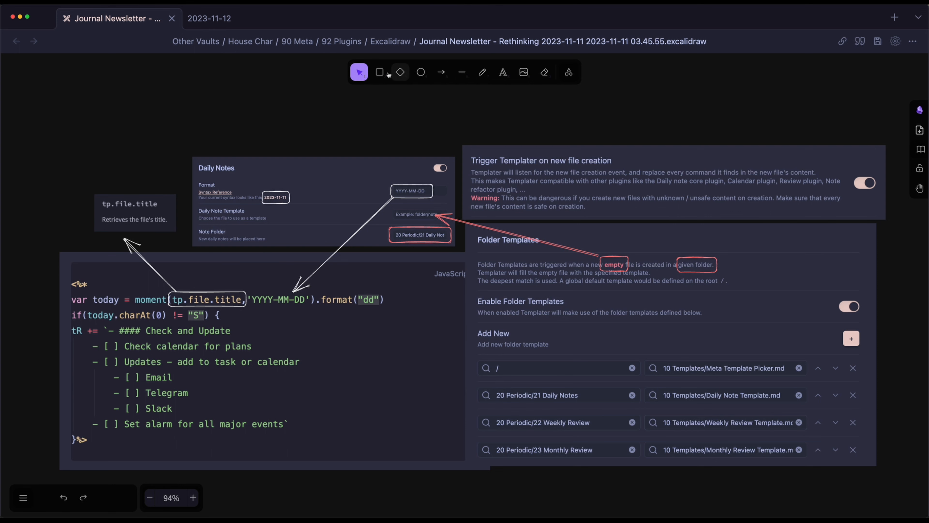
{"action": "left_click", "coordinate": [380, 72]}
{"action": "left_click_drag", "start_coordinate": [480, 383], "coordinate": [823, 411]}
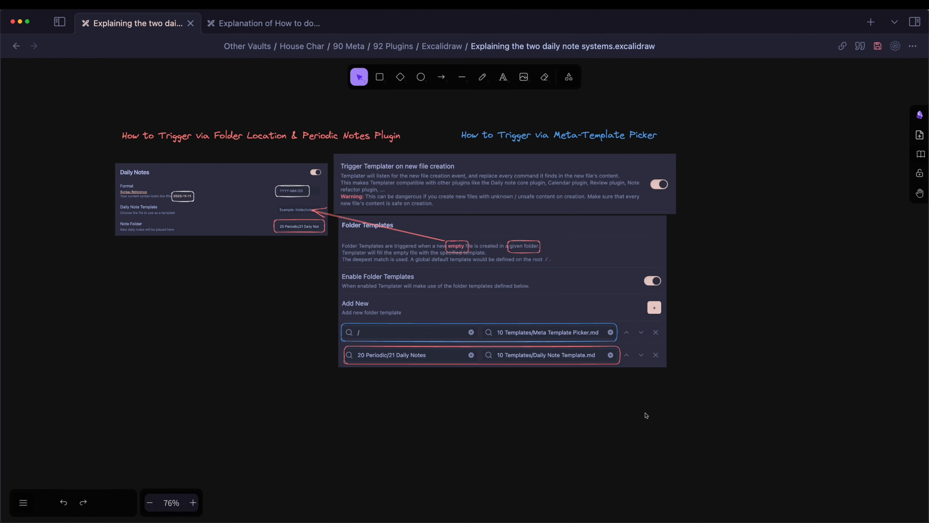
Paste the Daily Note template code image below the folder templates and draw a curved arrow to it from the blue Meta Template Picker frame
{"action": "key", "text": "super+v"}
{"action": "left_click_drag", "start_coordinate": [647, 415], "coordinate": [523, 403]}
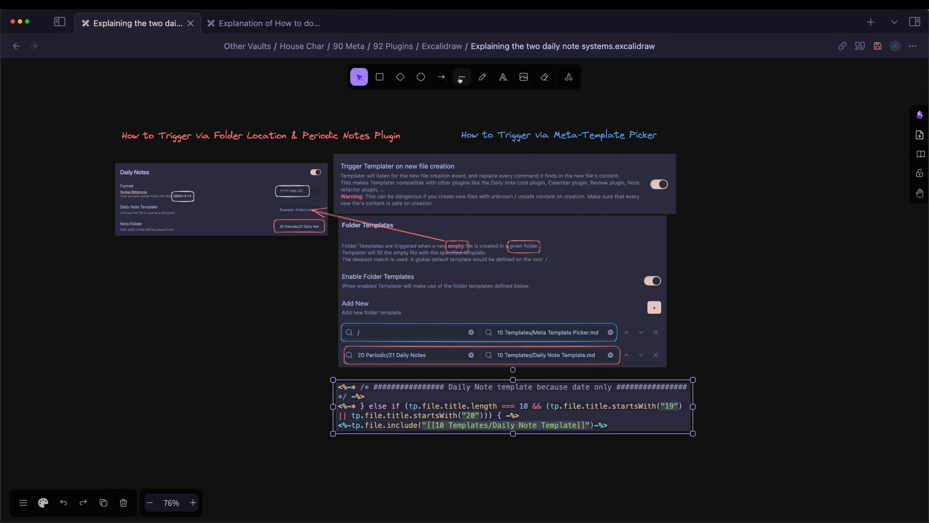
{"action": "left_click", "coordinate": [441, 77]}
{"action": "left_click", "coordinate": [621, 334]}
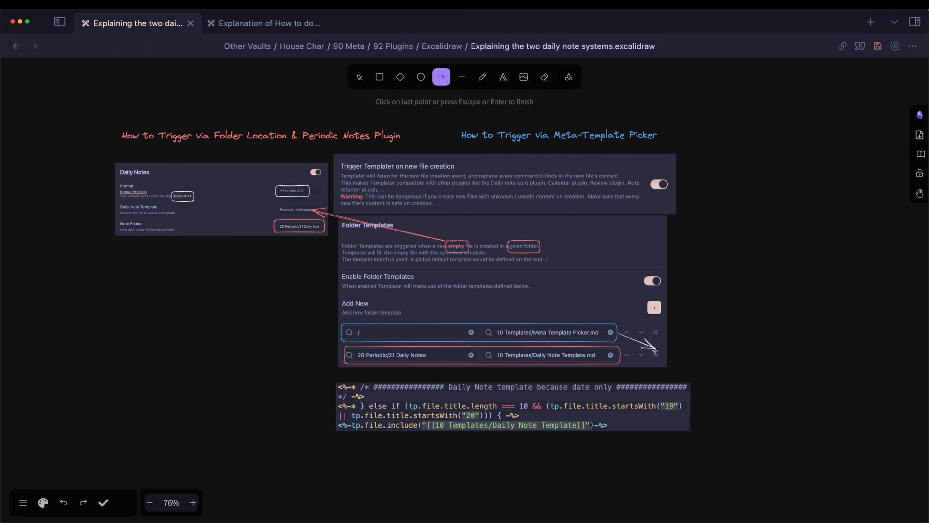
{"action": "left_click", "coordinate": [657, 362]}
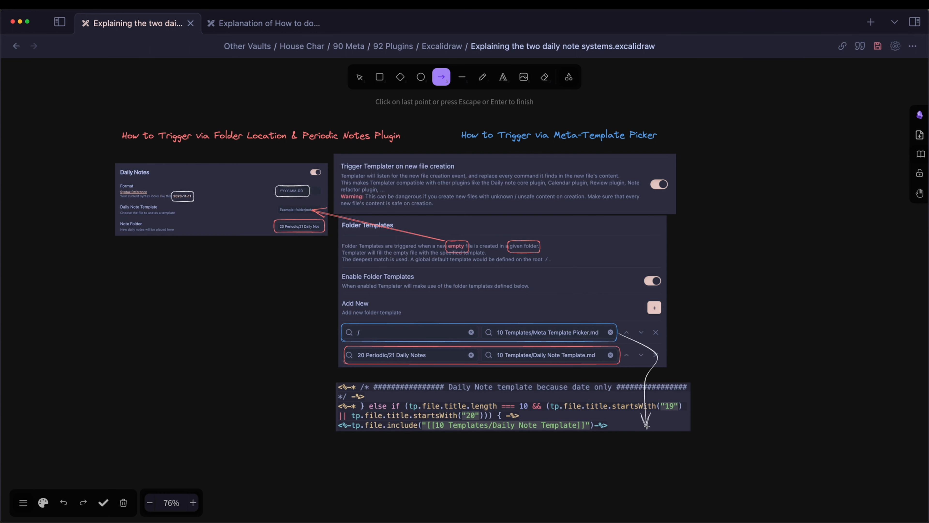
{"action": "double_click", "coordinate": [638, 410]}
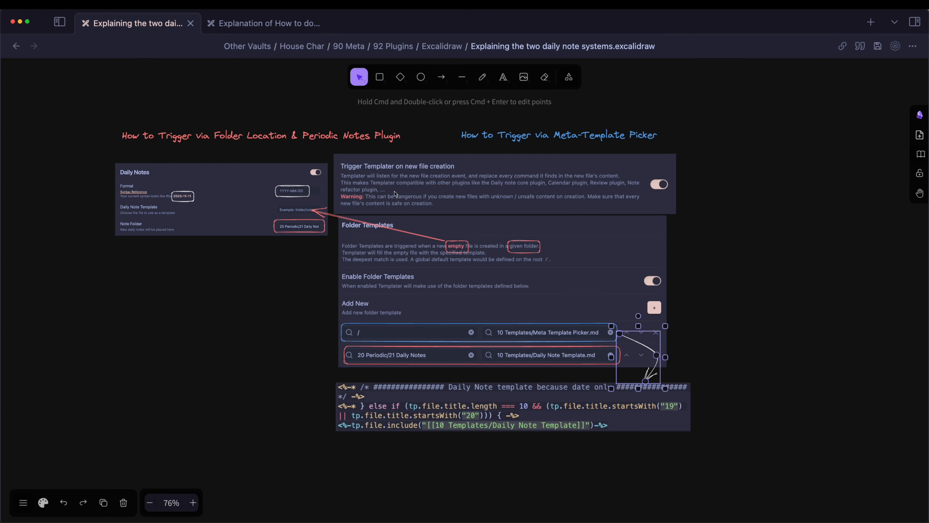
{"action": "left_click", "coordinate": [258, 316]}
Move the Daily Notes screenshot together with its frames down and away from the Templater screenshots
{"action": "scroll", "coordinate": [328, 303], "scroll_direction": "left", "scroll_amount": 5}
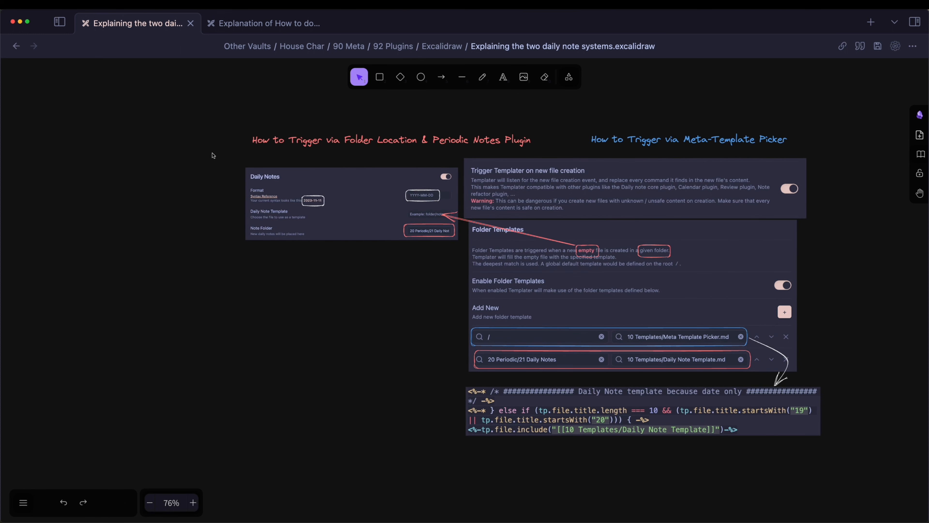
{"action": "left_click_drag", "start_coordinate": [213, 155], "coordinate": [486, 292]}
{"action": "left_click_drag", "start_coordinate": [364, 227], "coordinate": [341, 282]}
Re-aim the red arrow at the Note Folder frame and move the red "How to Trigger via Folder Location & Periodic Notes Plugin" heading above the Daily Notes screenshot
{"action": "left_click", "coordinate": [456, 197]}
{"action": "left_click", "coordinate": [450, 216]}
{"action": "left_click_drag", "start_coordinate": [443, 215], "coordinate": [434, 289]}
{"action": "left_click_drag", "start_coordinate": [443, 141], "coordinate": [350, 166]}
{"action": "left_click", "coordinate": [398, 206]}
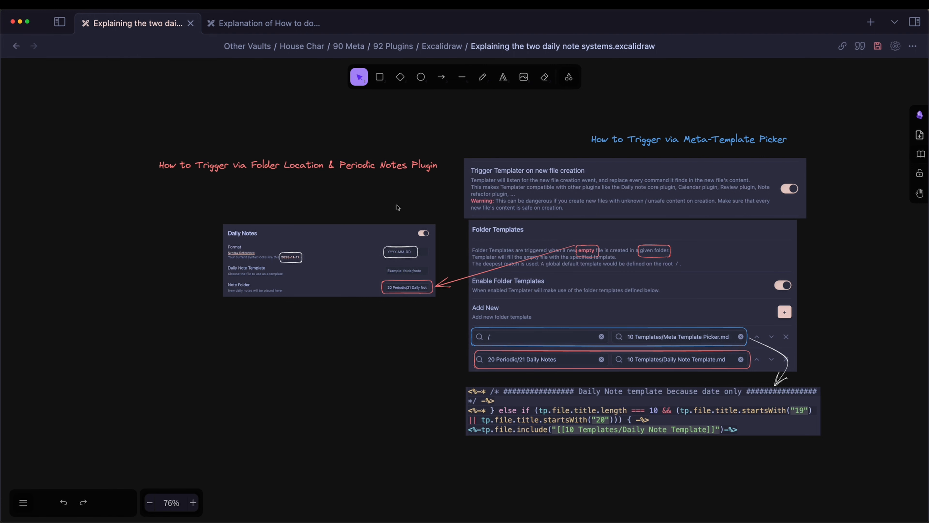
Find the Periodic Notes hotkeys in the settings with the filter "perio" and capture the "Periodic Notes: Open daily note" row as an image
{"action": "key", "text": "super+comma"}
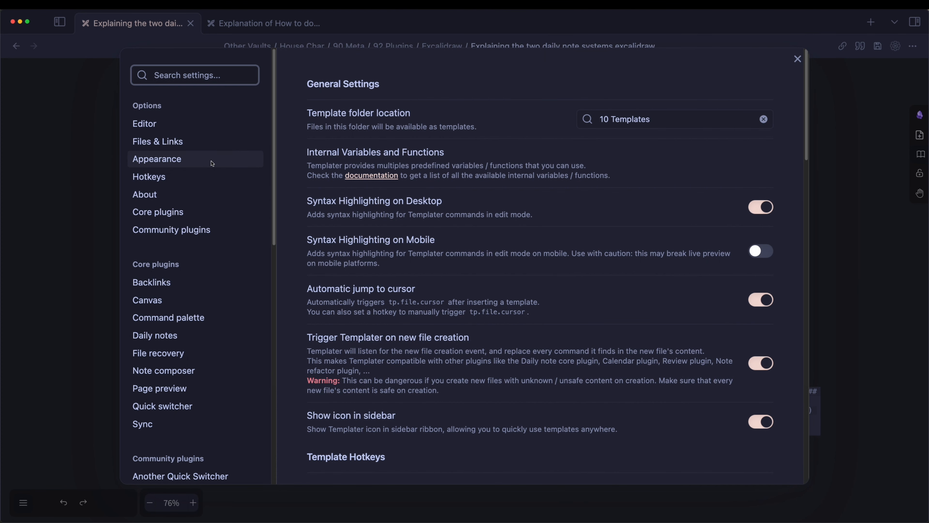
{"action": "left_click", "coordinate": [219, 183]}
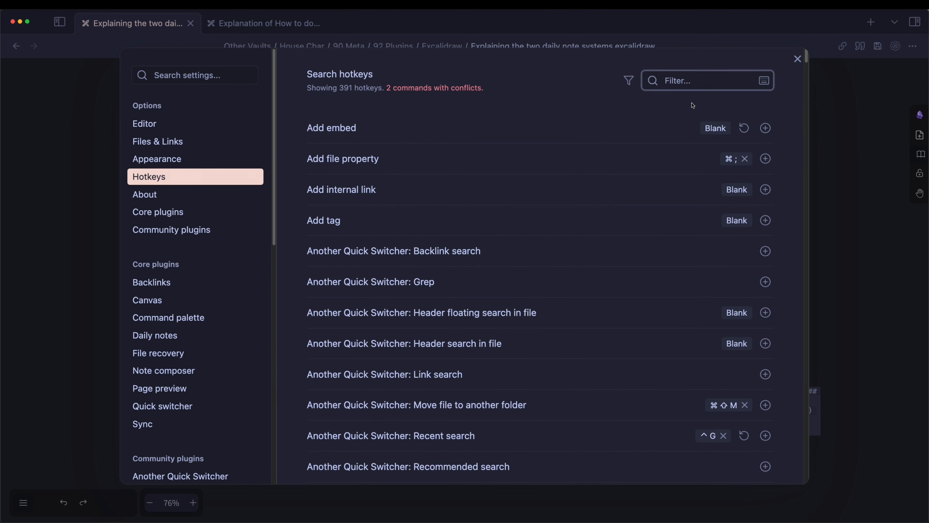
{"action": "type", "text": "perio"}
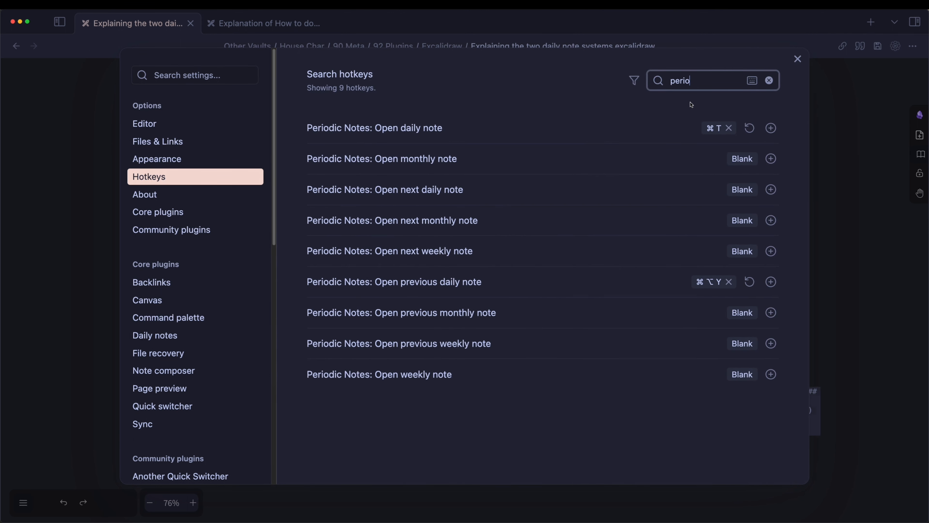
{"action": "left_click_drag", "start_coordinate": [299, 107], "coordinate": [780, 145]}
{"action": "left_click", "coordinate": [797, 59]}
Paste the hotkey row image into the drawing, shrink it and place it between the red heading and the Daily Notes screenshot
{"action": "key", "text": "super+v"}
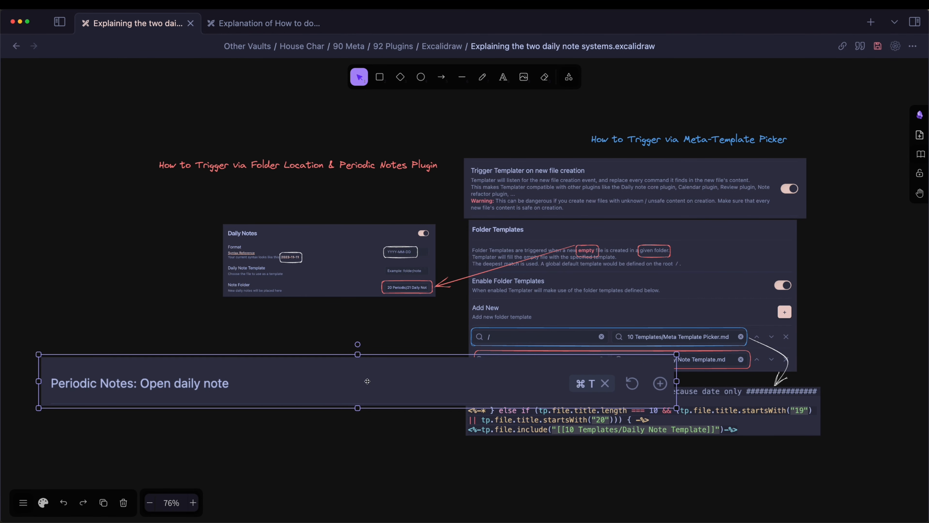
{"action": "left_click_drag", "start_coordinate": [677, 408], "coordinate": [367, 359]}
{"action": "left_click_drag", "start_coordinate": [271, 370], "coordinate": [340, 279]}
Enlarge the Daily Notes screenshot together with its three frames to about the width of the hotkey row image
{"action": "left_click", "coordinate": [303, 287]}
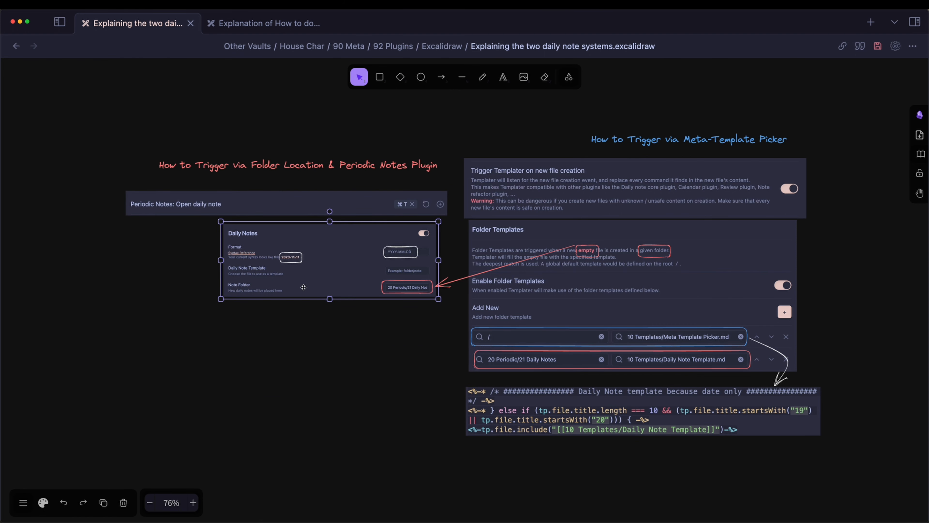
{"action": "left_click_drag", "start_coordinate": [221, 298], "coordinate": [203, 312]}
{"action": "key", "text": "super+z"}
{"action": "mouse_move", "coordinate": [112, 333]}
{"action": "left_mouse_down"}
{"action": "mouse_move", "coordinate": [376, 263]}
{"action": "mouse_move", "coordinate": [460, 216]}
{"action": "left_mouse_up"}
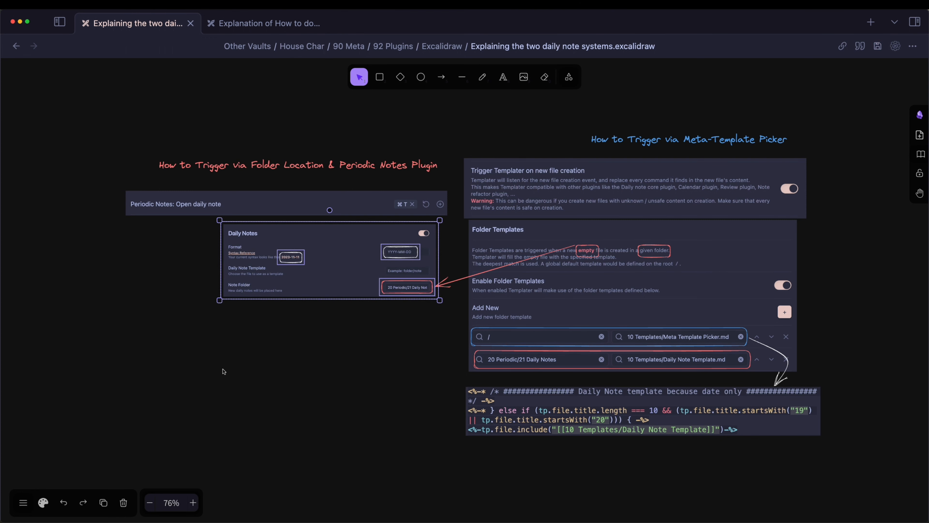
{"action": "left_click_drag", "start_coordinate": [219, 299], "coordinate": [99, 339]}
{"action": "left_click", "coordinate": [298, 373]}
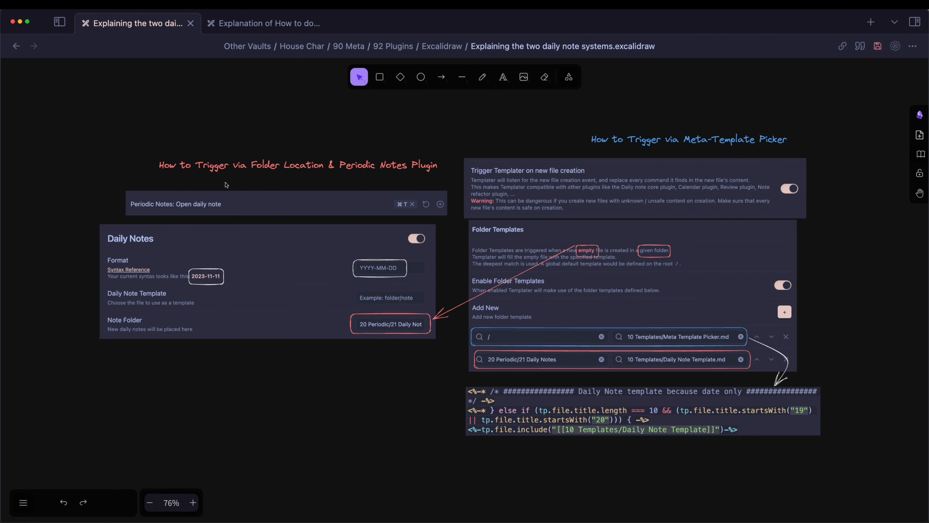
Align the hotkey row image and the red heading with the left edge of the Daily Notes screenshot
{"action": "left_click", "coordinate": [171, 204]}
{"action": "left_click_drag", "start_coordinate": [171, 204], "coordinate": [157, 205]}
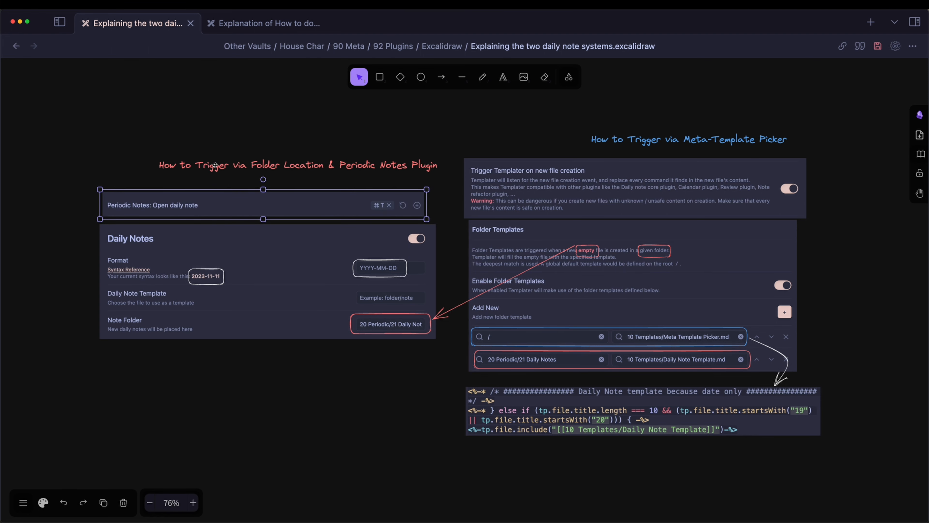
{"action": "left_click", "coordinate": [164, 169]}
{"action": "left_click_drag", "start_coordinate": [164, 169], "coordinate": [159, 171]}
Add a white "Trigger:" text label just left of the Periodic Notes hotkey row image
{"action": "left_click_drag", "start_coordinate": [172, 174], "coordinate": [374, 213]}
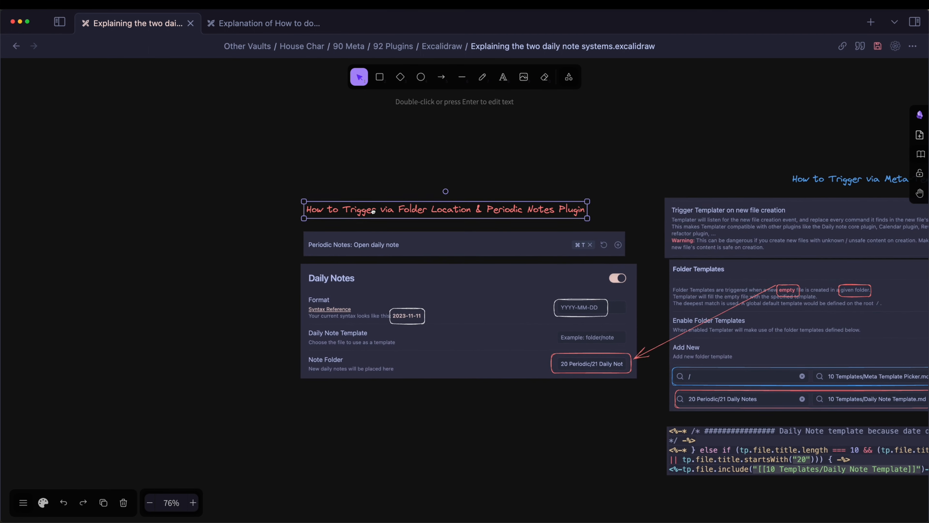
{"action": "left_click", "coordinate": [154, 244]}
{"action": "double_click", "coordinate": [153, 244]}
{"action": "type", "text": "Tei"}
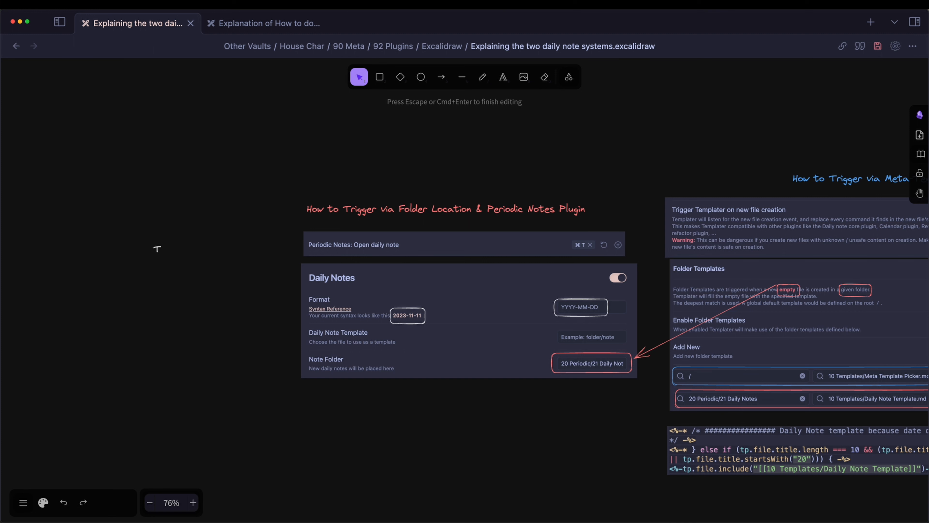
{"action": "type", "text": "rigger:"}
{"action": "key", "text": "Escape"}
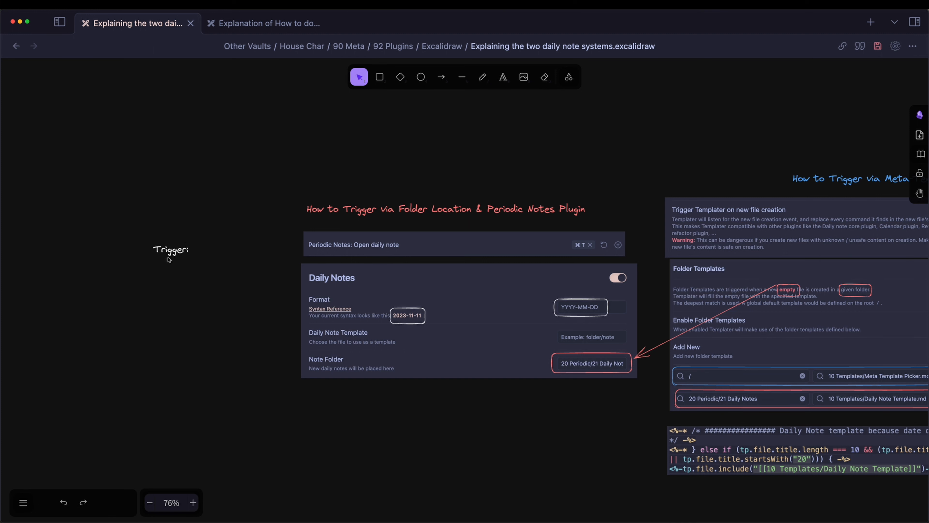
{"action": "left_click_drag", "start_coordinate": [169, 251], "coordinate": [264, 269]}
Duplicate the "Trigger:" label beside the Daily Notes screenshot and change the copy's text to "Workflow:"
{"action": "type", "text": "Trigger:"}
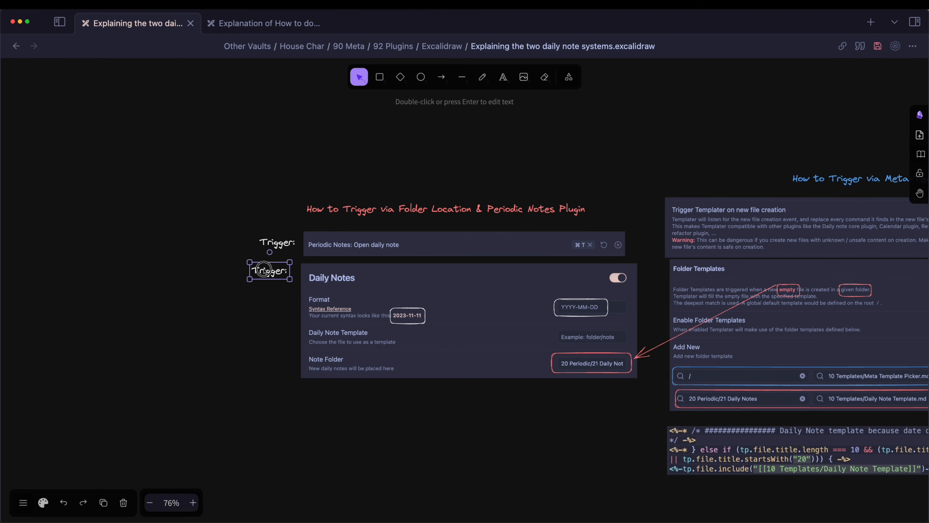
{"action": "double_click", "coordinate": [264, 269]}
{"action": "type", "text": "Workflow"}
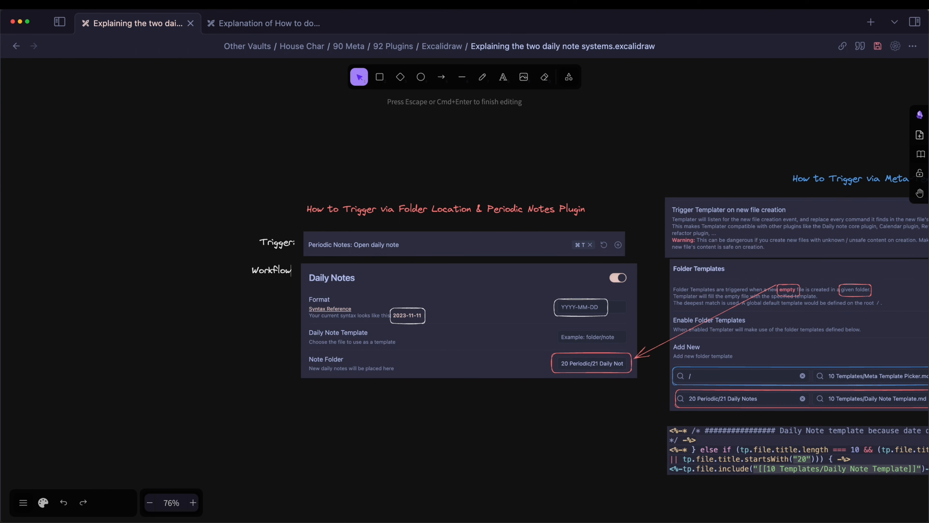
{"action": "type", "text": ":"}
{"action": "key", "text": "Escape"}
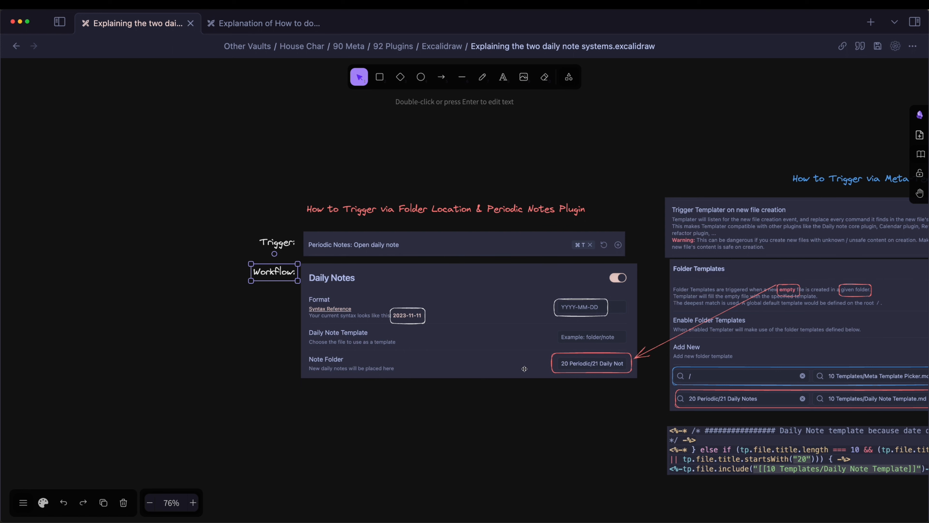
Re-aim the red arrow so it runs from the Note Folder frame to the framed 20 Periodic/21 Daily Notes row
{"action": "scroll", "coordinate": [585, 352], "scroll_direction": "down", "scroll_amount": 3}
{"action": "scroll", "coordinate": [586, 351], "scroll_direction": "right", "scroll_amount": 2}
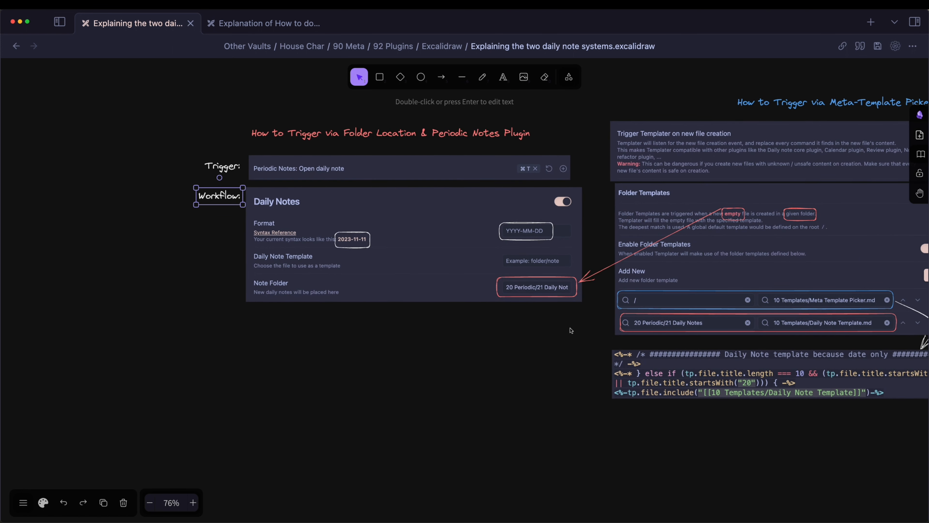
{"action": "left_click", "coordinate": [700, 218]}
{"action": "left_click_drag", "start_coordinate": [721, 208], "coordinate": [617, 320]}
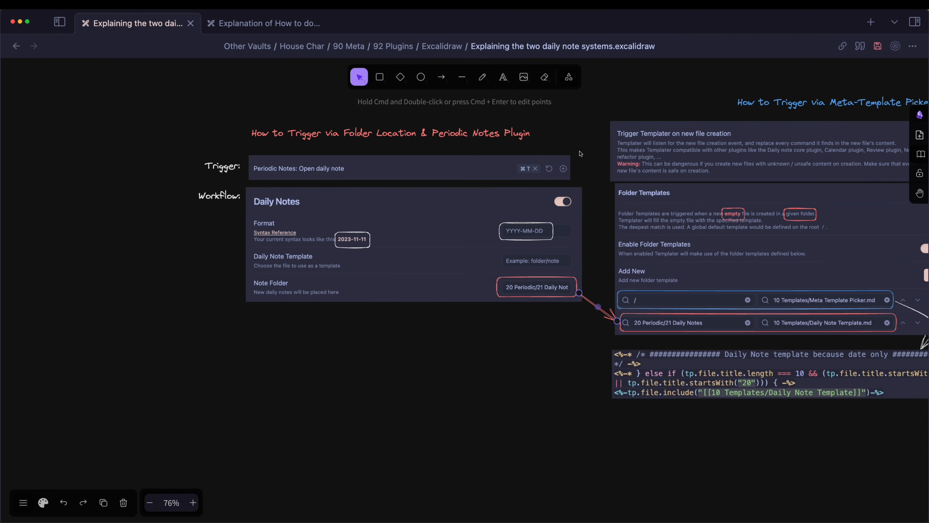
Draw an arrow from the Daily Note Template field to the "empty" frame in Folder Templates and colour it red
{"action": "left_click", "coordinate": [442, 78]}
{"action": "left_click_drag", "start_coordinate": [570, 258], "coordinate": [720, 216]}
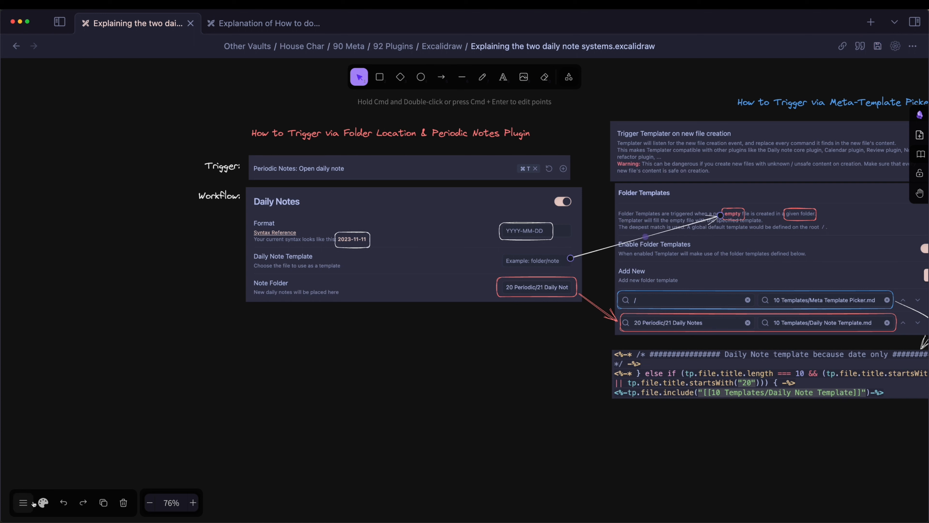
{"action": "left_click", "coordinate": [43, 502]}
{"action": "left_click", "coordinate": [38, 165]}
{"action": "left_click", "coordinate": [545, 364]}
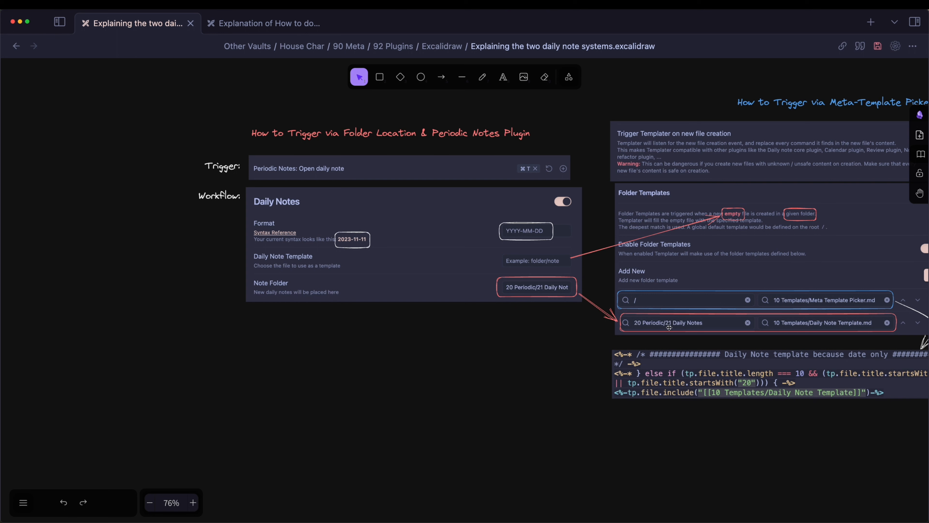
Move the blue "How to Trigger via Meta-Template Picker" heading higher above the Templater screenshots, aligned with their left edge
{"action": "scroll", "coordinate": [772, 359], "scroll_direction": "right", "scroll_amount": 10}
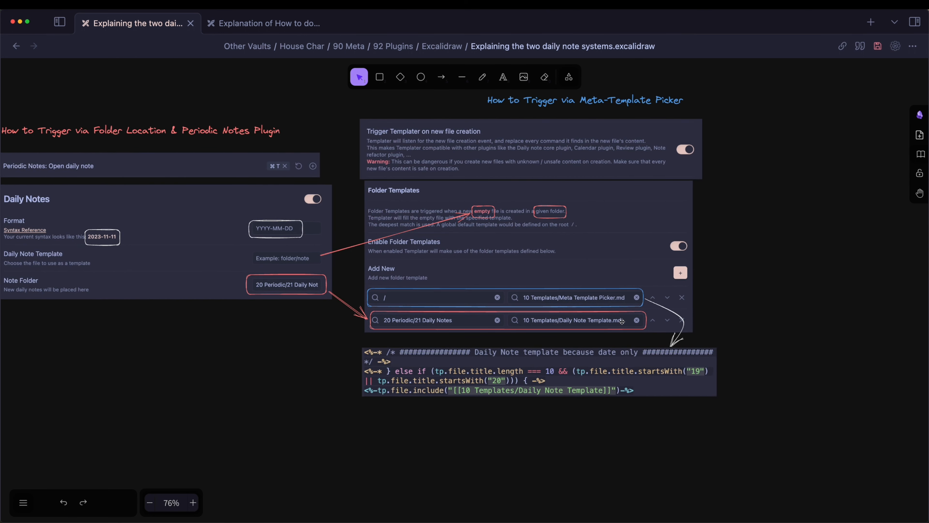
{"action": "scroll", "coordinate": [622, 321], "scroll_direction": "down", "scroll_amount": 3}
{"action": "left_click_drag", "start_coordinate": [690, 149], "coordinate": [611, 174]}
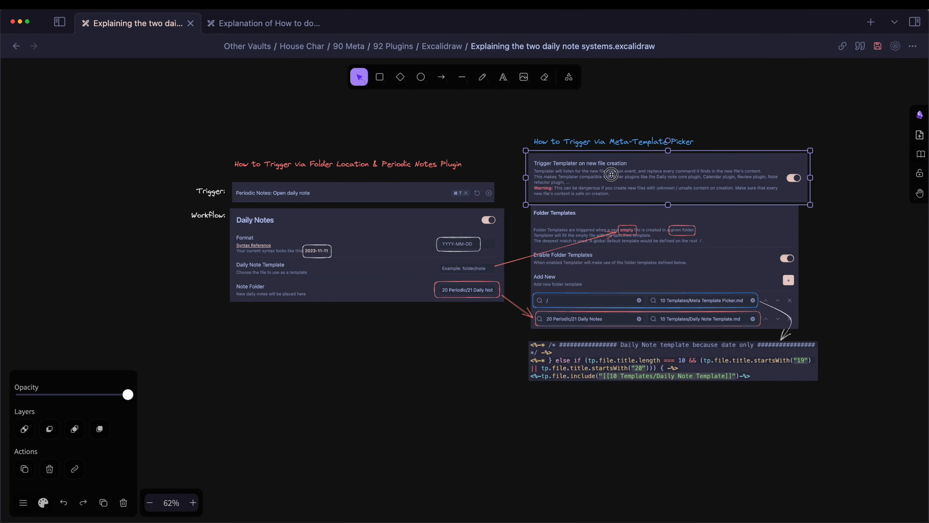
{"action": "left_click_drag", "start_coordinate": [609, 141], "coordinate": [607, 109]}
{"action": "scroll", "coordinate": [701, 140], "scroll_direction": "up", "scroll_amount": 3}
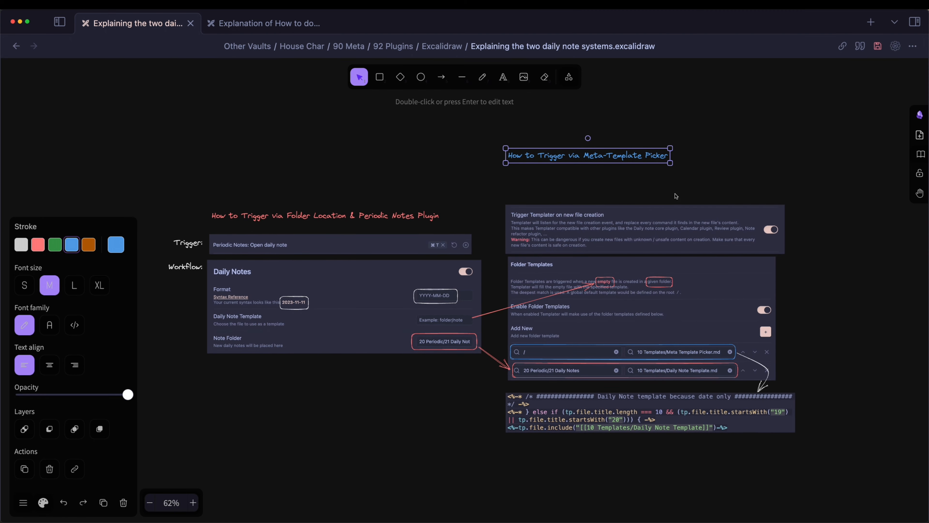
{"action": "left_click", "coordinate": [611, 192]}
Open the 2023-11-11 daily note in the second tab in place of the weekday/weekend drawing and show its date navigation links
{"action": "left_click", "coordinate": [288, 31]}
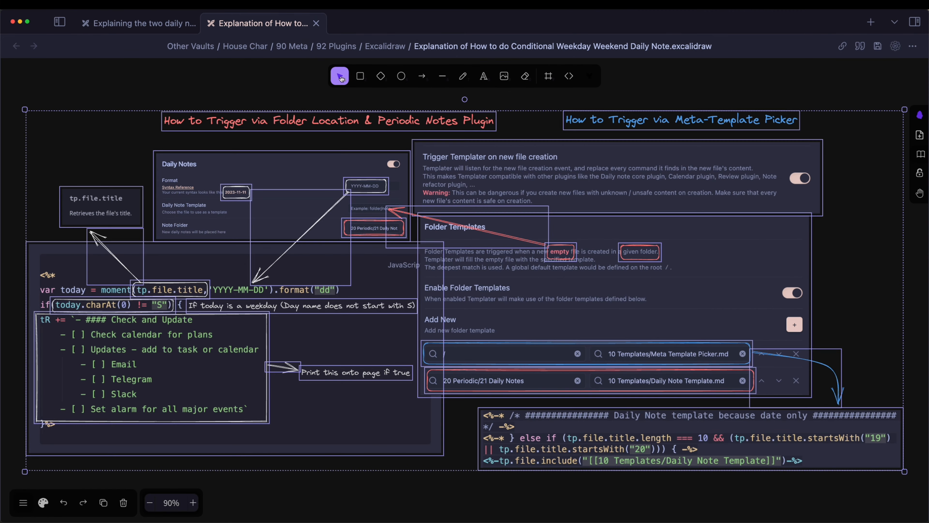
{"action": "key", "text": "super+t"}
{"action": "scroll", "coordinate": [524, 203], "scroll_direction": "down", "scroll_amount": 10}
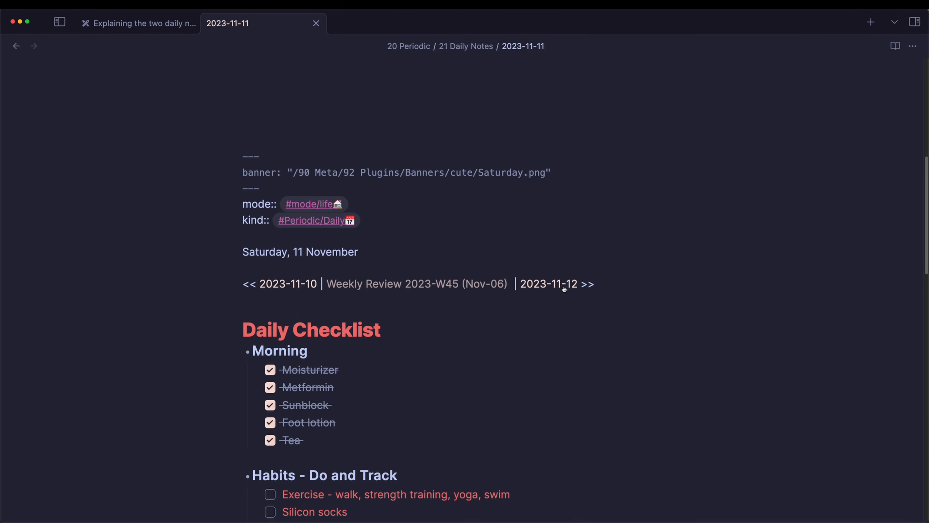
Search the available commands for "perio" and examine the Periodic Notes entries down to Open next daily note
{"action": "key", "text": "super+p"}
{"action": "type", "text": "terio"}
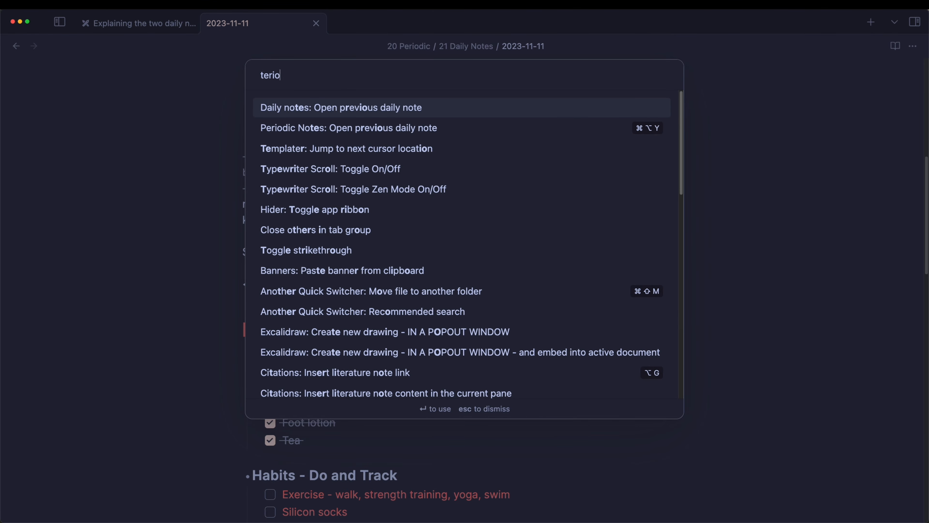
{"action": "key", "text": "super+a"}
{"action": "type", "text": "perio"}
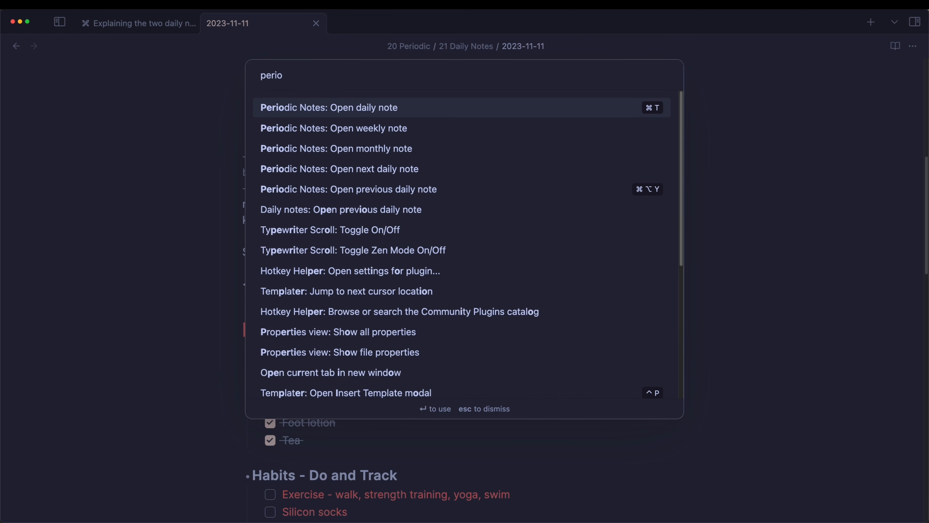
{"action": "key", "text": "Down"}
{"action": "key", "text": "Down"}
{"action": "key", "text": "Down"}
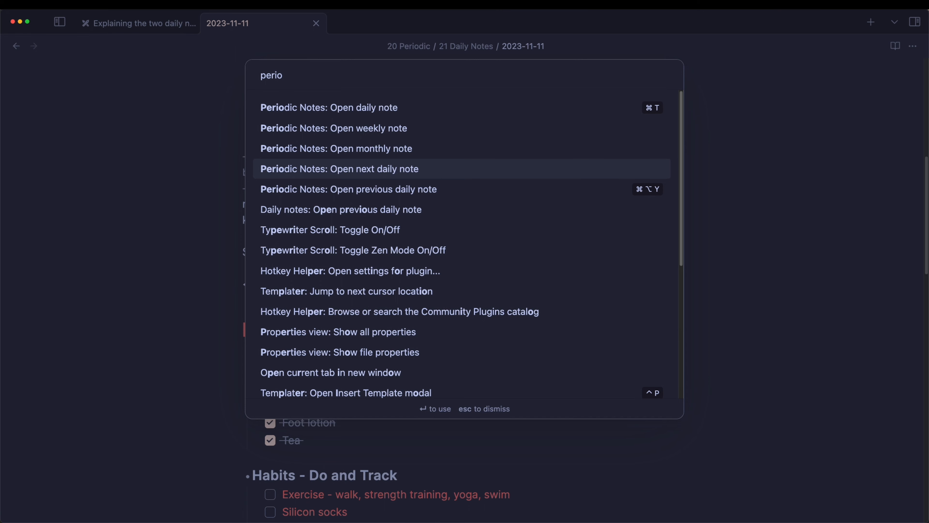
{"action": "key", "text": "Escape"}
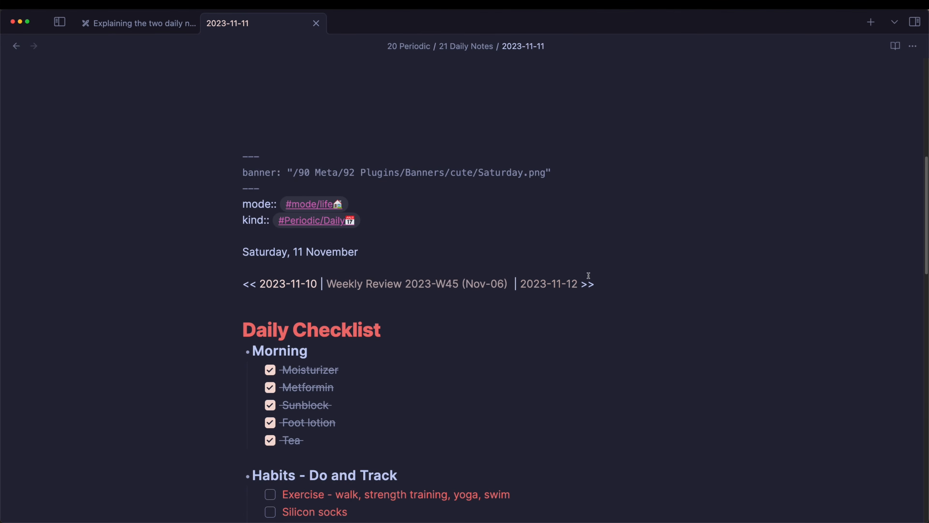
Create the 2023-11-12 daily note from its navigation link and look through the generated content
{"action": "left_click", "coordinate": [558, 287]}
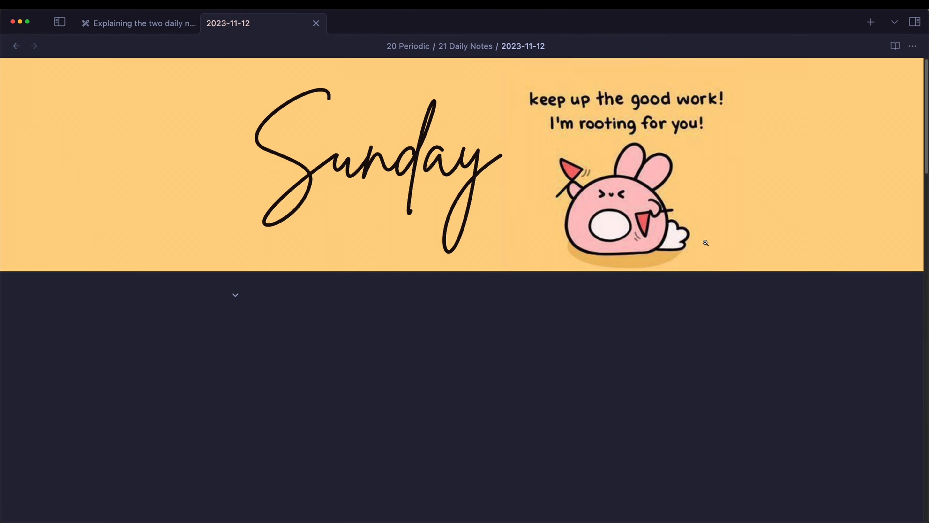
{"action": "scroll", "coordinate": [711, 256], "scroll_direction": "down", "scroll_amount": 9}
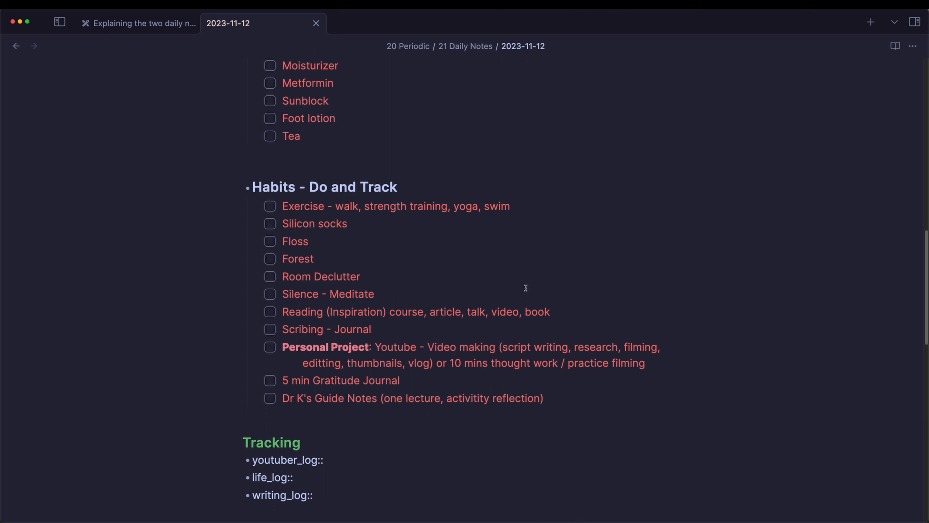
{"action": "scroll", "coordinate": [526, 288], "scroll_direction": "up", "scroll_amount": 10}
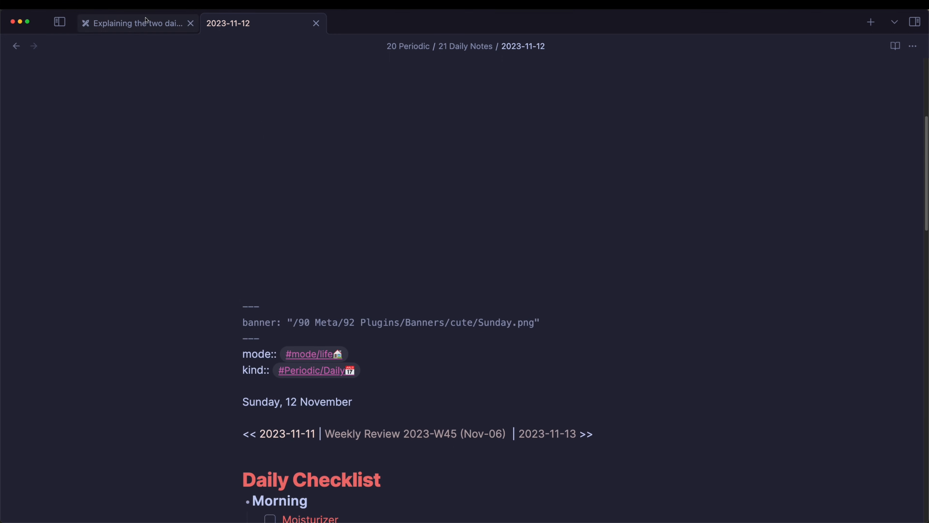
Return to the daily note systems drawing and examine the new-file-creation trigger screenshot and the blue Meta Template Picker frame
{"action": "left_click", "coordinate": [138, 23]}
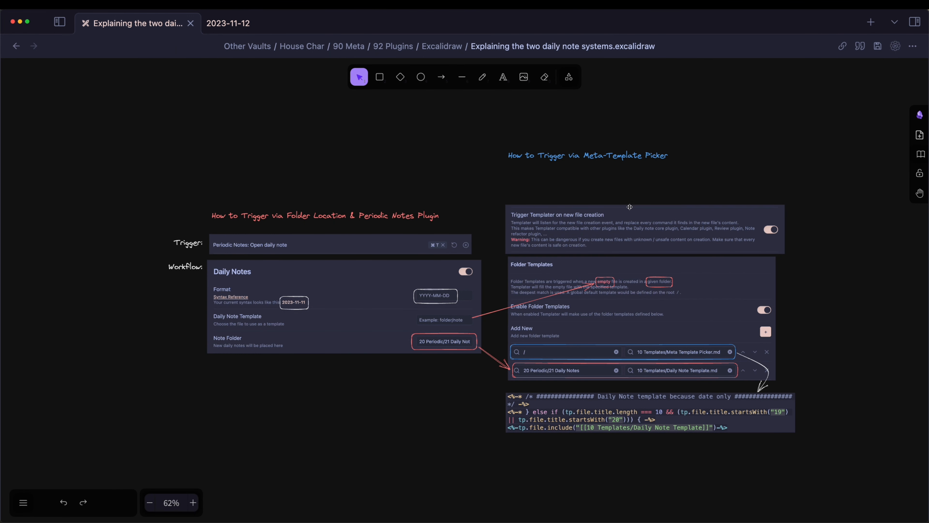
{"action": "left_click", "coordinate": [605, 218]}
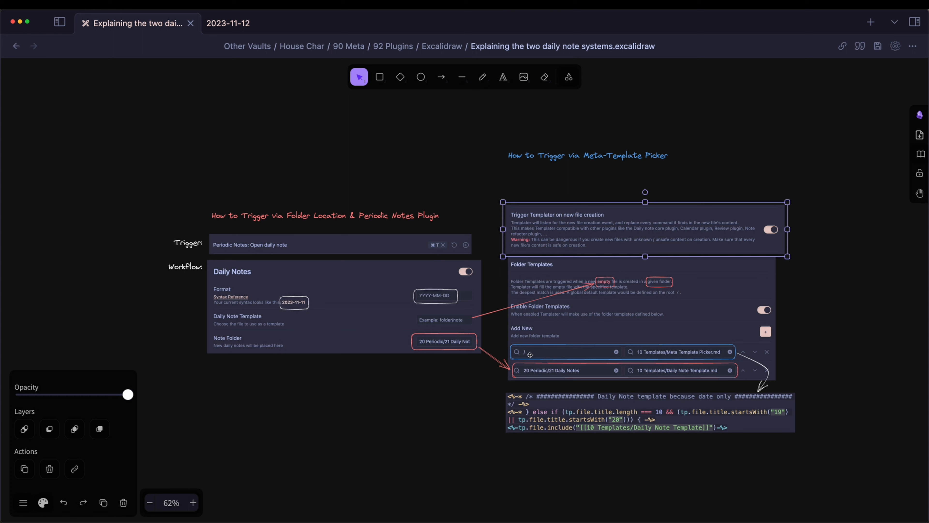
{"action": "left_click", "coordinate": [553, 348]}
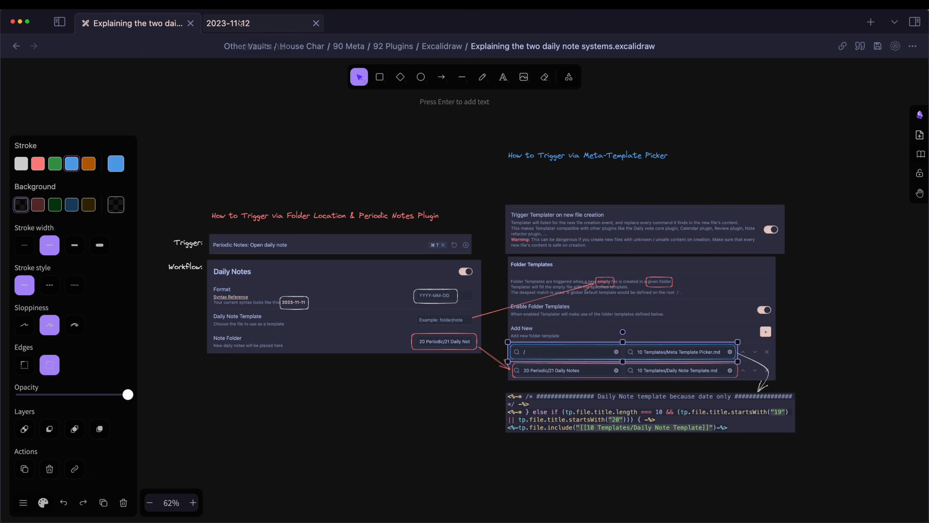
Capture the date navigation links of the 2023-11-11 daily note and place the shrunken image below the drawing's Meta-Template Picker heading
{"action": "left_click", "coordinate": [228, 23]}
{"action": "key", "text": "alt+super+Left"}
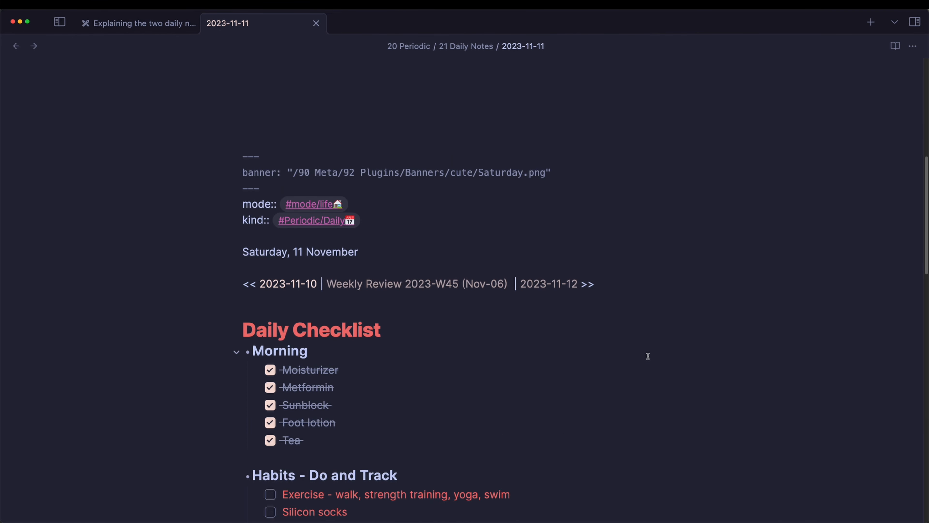
{"action": "key", "text": "super+shift+4"}
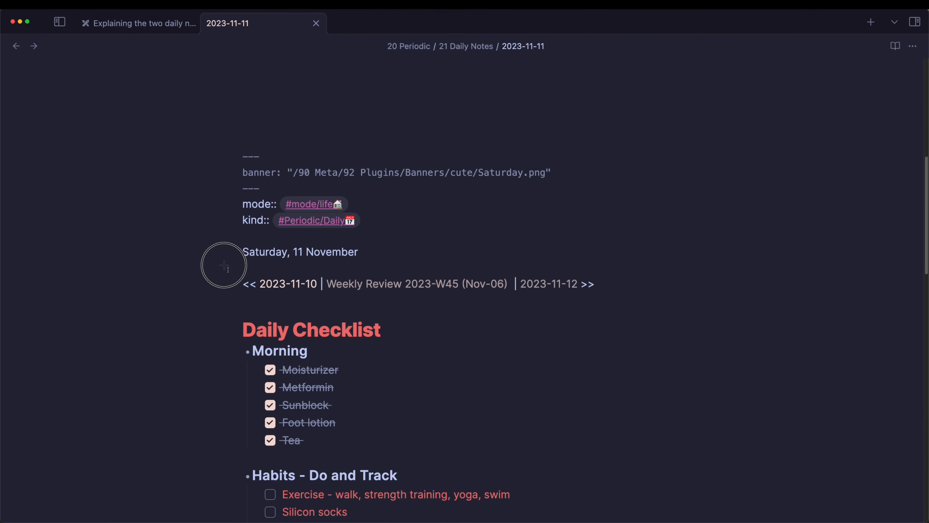
{"action": "left_click_drag", "start_coordinate": [223, 264], "coordinate": [613, 305]}
{"action": "left_click", "coordinate": [139, 30]}
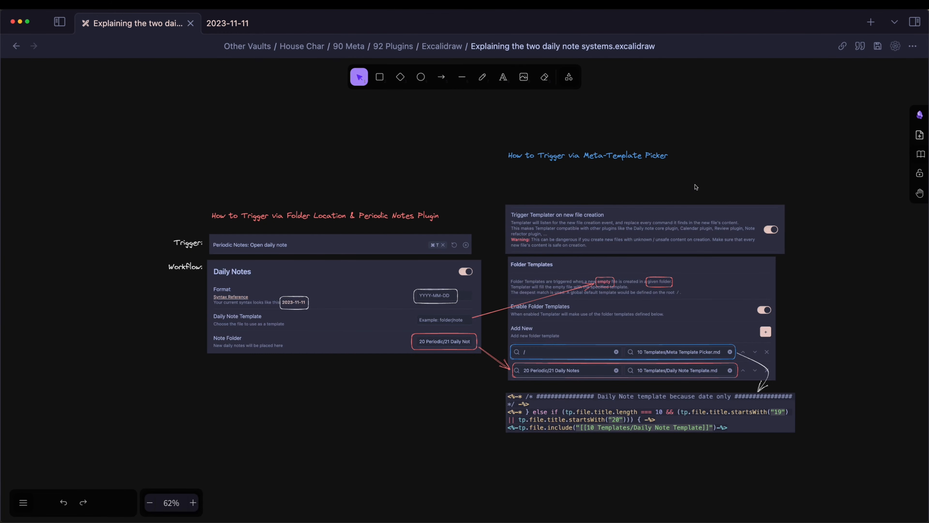
{"action": "key", "text": "super+v"}
{"action": "left_click_drag", "start_coordinate": [484, 163], "coordinate": [682, 183]}
{"action": "left_click_drag", "start_coordinate": [732, 192], "coordinate": [586, 176]}
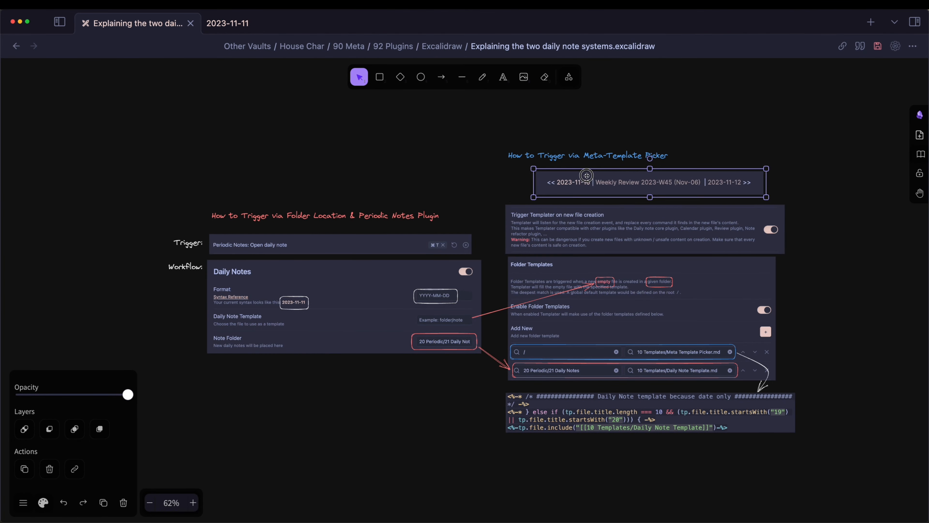
Duplicate the "Trigger:" label and place the copy in front of the date navigation links image
{"action": "left_click", "coordinate": [183, 242]}
{"action": "key", "text": "super+c"}
{"action": "key", "text": "super+v"}
{"action": "key", "text": "super+v"}
{"action": "left_click_drag", "start_coordinate": [502, 176], "coordinate": [515, 180]}
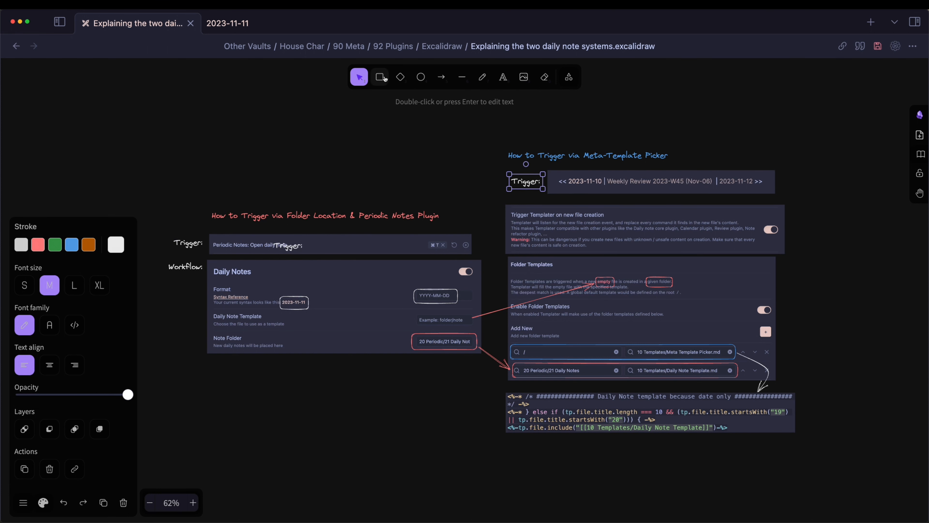
Frame the 2023-11-12 link in the navigation image with a blue rounded rectangle
{"action": "left_click", "coordinate": [383, 76]}
{"action": "left_click_drag", "start_coordinate": [714, 164], "coordinate": [772, 198]}
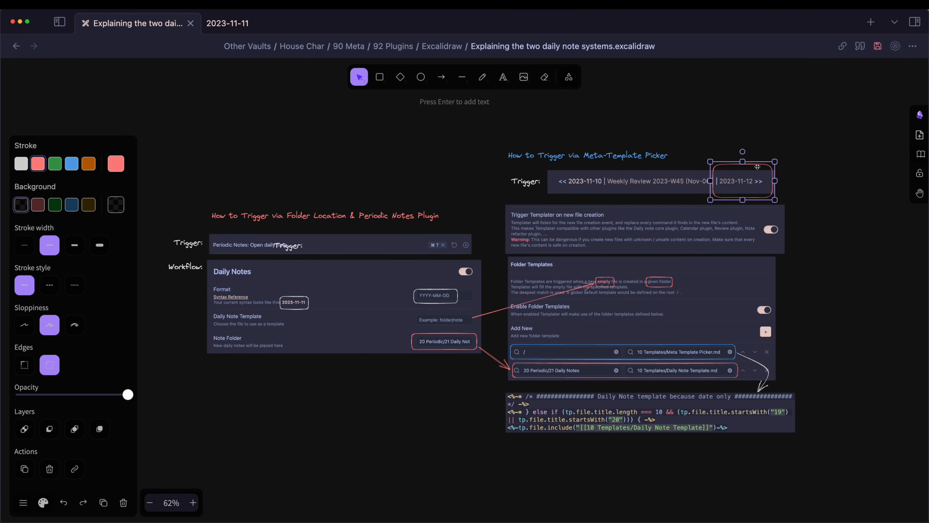
{"action": "left_click", "coordinate": [72, 163]}
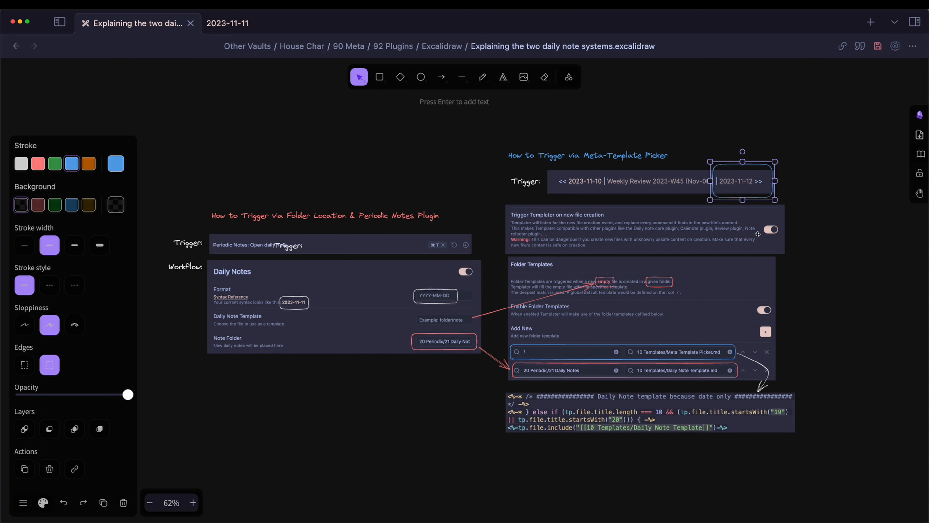
{"action": "key", "text": "Escape"}
Nudge the new-file-creation image, link the 2023-11-12 frame to it with a blue arrow, and add a curved arrow on to the Meta Template Picker row
{"action": "left_click_drag", "start_coordinate": [551, 225], "coordinate": [559, 221]}
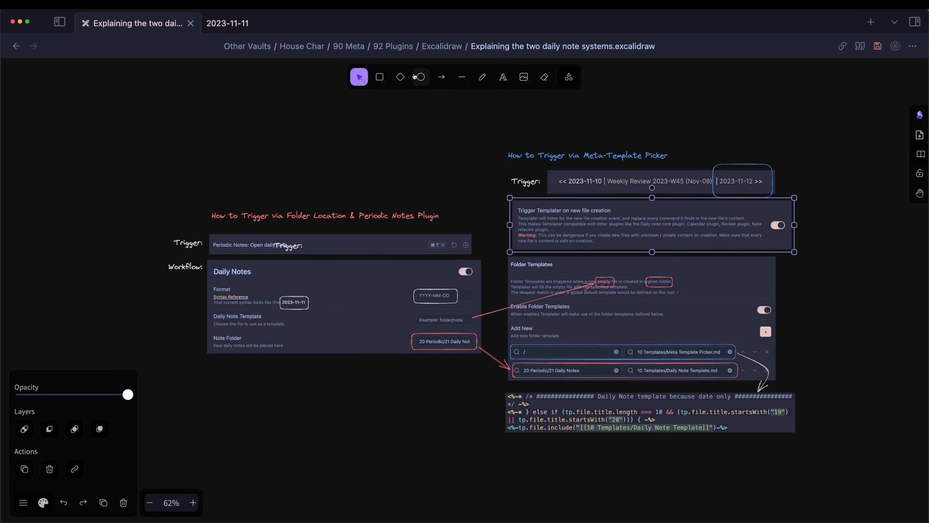
{"action": "left_click", "coordinate": [441, 77]}
{"action": "mouse_move", "coordinate": [711, 195]}
{"action": "left_mouse_down"}
{"action": "mouse_move", "coordinate": [614, 209]}
{"action": "mouse_move", "coordinate": [746, 348]}
{"action": "mouse_move", "coordinate": [547, 328]}
{"action": "mouse_move", "coordinate": [721, 330]}
{"action": "mouse_move", "coordinate": [719, 340]}
{"action": "left_mouse_up"}
{"action": "left_click", "coordinate": [440, 83]}
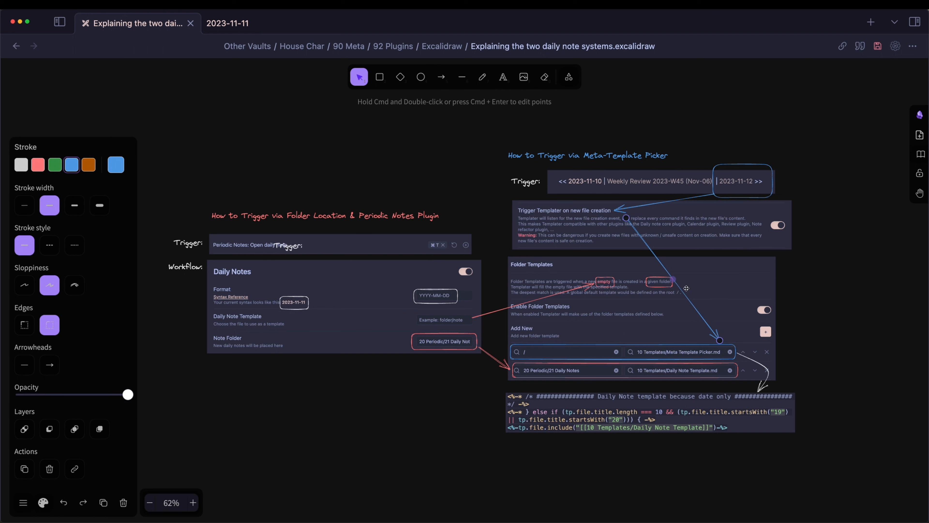
{"action": "left_click_drag", "start_coordinate": [672, 280], "coordinate": [714, 253]}
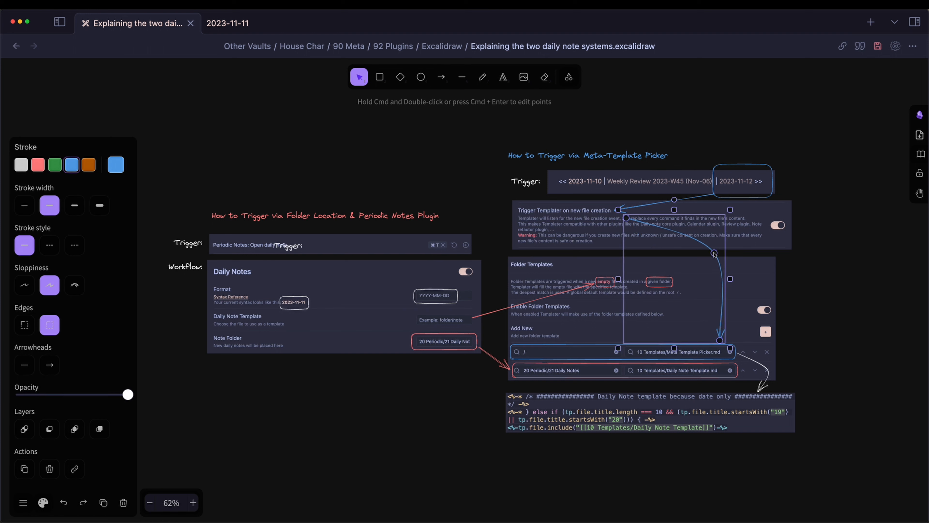
{"action": "left_click", "coordinate": [827, 271]}
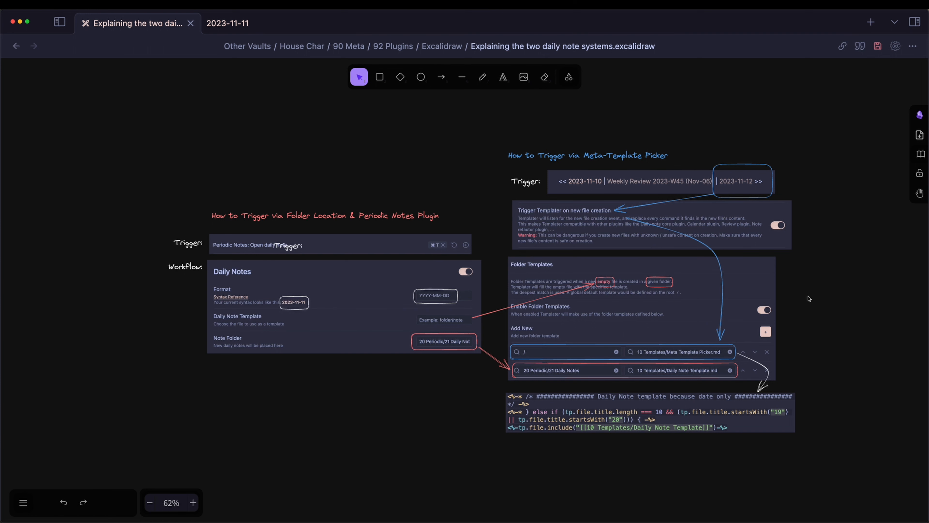
Capture a screenshot of the Default location for new notes option in the Files & Links settings and return to the drawing
{"action": "key", "text": "super+comma"}
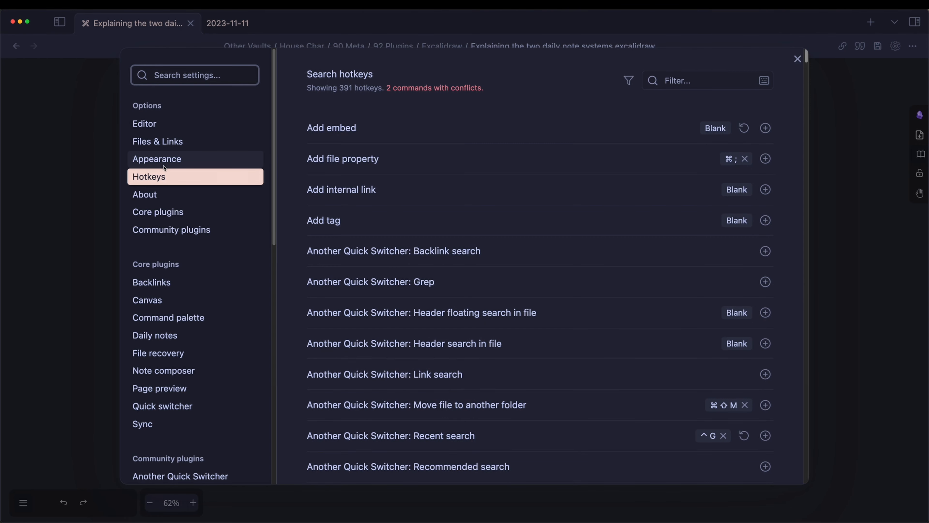
{"action": "left_click", "coordinate": [163, 143]}
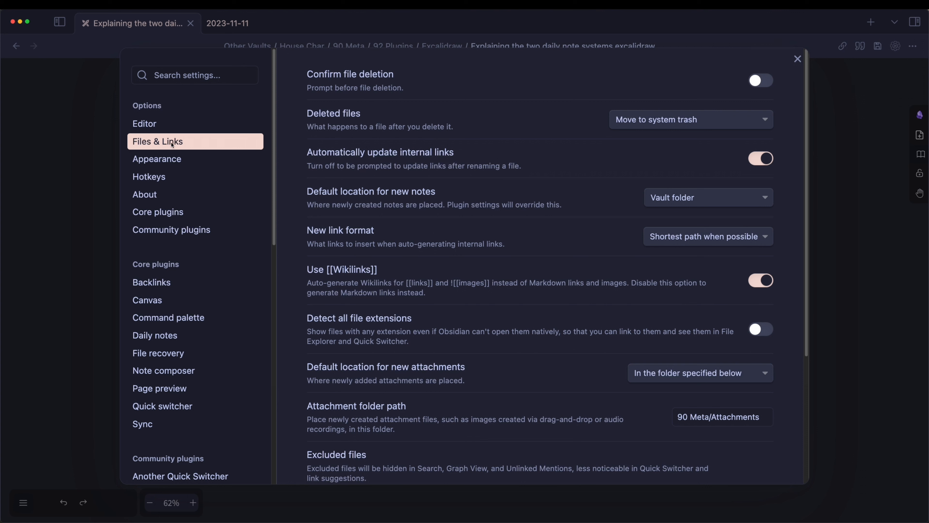
{"action": "key", "text": "super+shift+4"}
{"action": "left_click_drag", "start_coordinate": [294, 179], "coordinate": [782, 216]}
{"action": "left_click", "coordinate": [893, 219]}
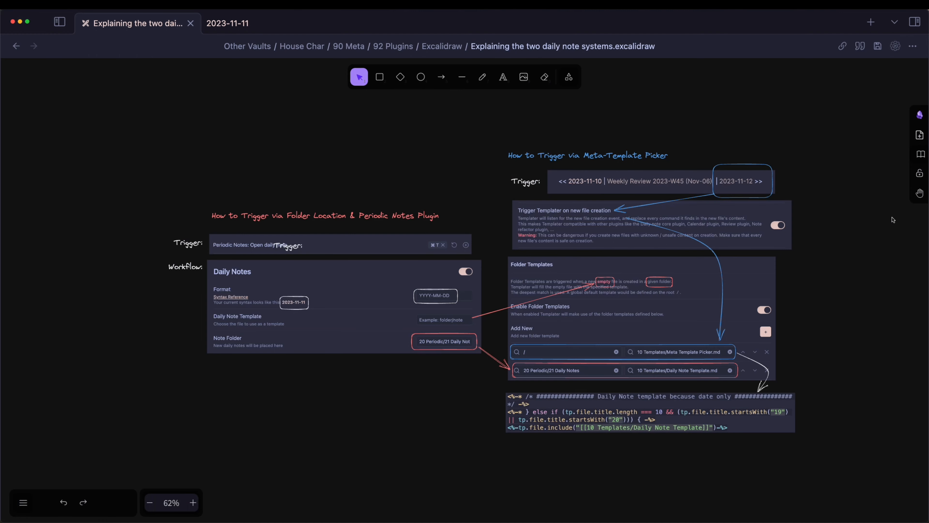
Place the captured setting image, scaled down, above the new-file-creation image and move the Meta-Template Picker heading and trigger row up to make room
{"action": "key", "text": "super+v"}
{"action": "left_click_drag", "start_coordinate": [381, 246], "coordinate": [594, 268]}
{"action": "left_click_drag", "start_coordinate": [677, 281], "coordinate": [613, 238]}
{"action": "left_click_drag", "start_coordinate": [482, 132], "coordinate": [850, 210]}
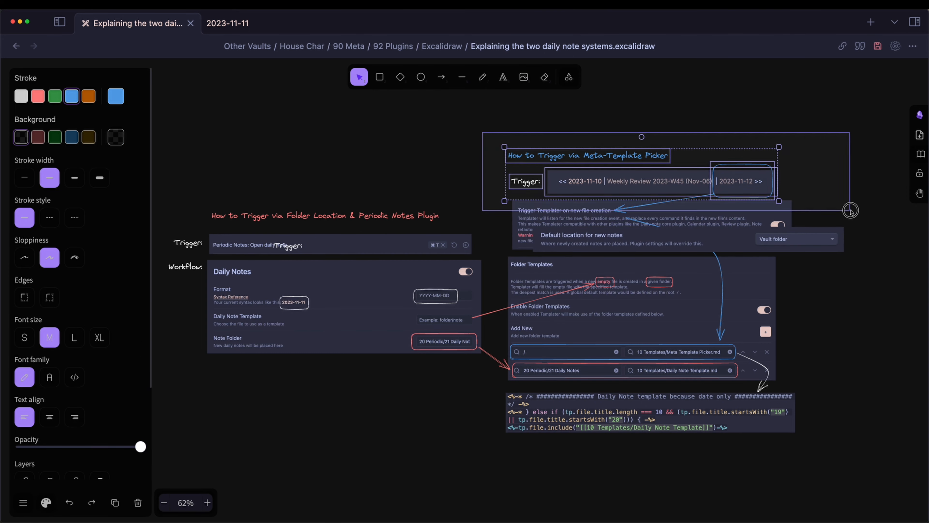
{"action": "left_click_drag", "start_coordinate": [658, 181], "coordinate": [655, 138]}
Connect the 2023-11-12 frame to Vault folder and Vault folder to the Meta Template Picker row, and reroute the curved arrow to the new-file-creation setting
{"action": "left_click", "coordinate": [610, 208]}
{"action": "mouse_move", "coordinate": [665, 240]}
{"action": "left_mouse_down"}
{"action": "mouse_move", "coordinate": [621, 178]}
{"action": "mouse_move", "coordinate": [798, 157]}
{"action": "mouse_move", "coordinate": [761, 163]}
{"action": "mouse_move", "coordinate": [726, 342]}
{"action": "left_mouse_up"}
{"action": "left_click", "coordinate": [824, 168]}
{"action": "left_click", "coordinate": [441, 76]}
{"action": "left_click", "coordinate": [631, 220]}
{"action": "left_click_drag", "start_coordinate": [628, 219], "coordinate": [715, 159]}
{"action": "left_click_drag", "start_coordinate": [716, 255], "coordinate": [635, 215]}
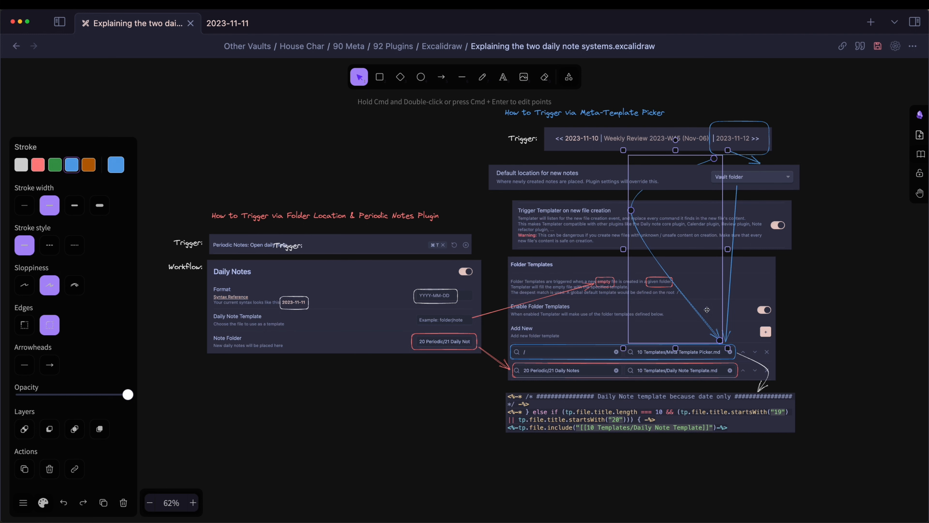
{"action": "left_click_drag", "start_coordinate": [719, 340], "coordinate": [614, 218]}
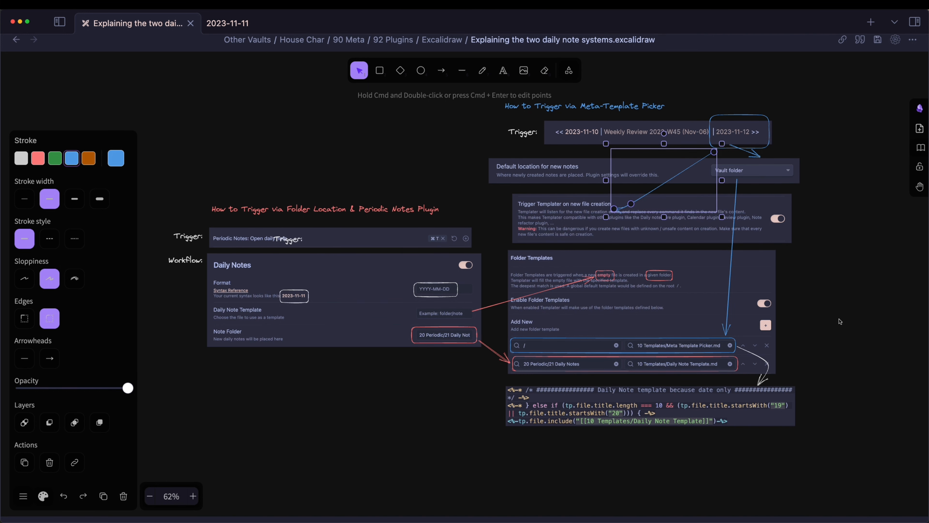
Reshape the arrow from the 2023-11-12 frame into a gentle curve ending at the Trigger Templater on new file creation title
{"action": "left_click", "coordinate": [898, 301]}
{"action": "left_click", "coordinate": [652, 230]}
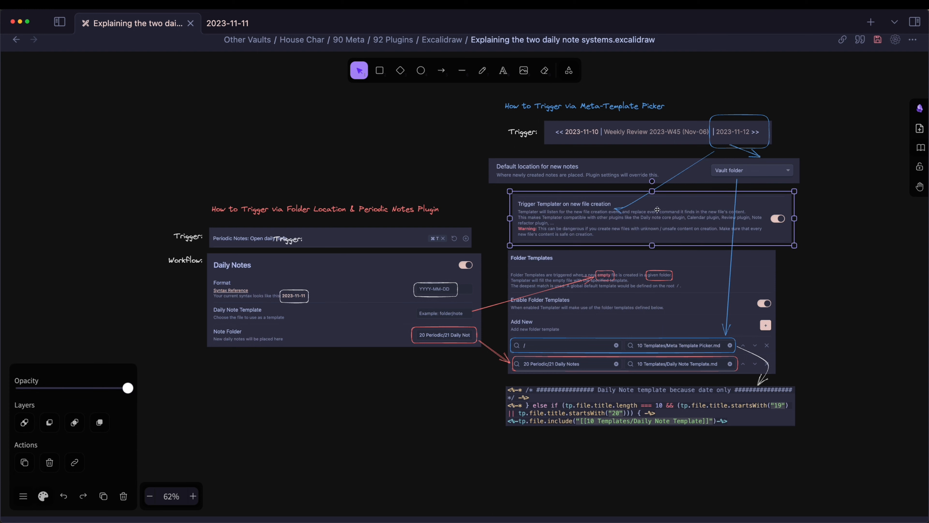
{"action": "left_click", "coordinate": [632, 202]}
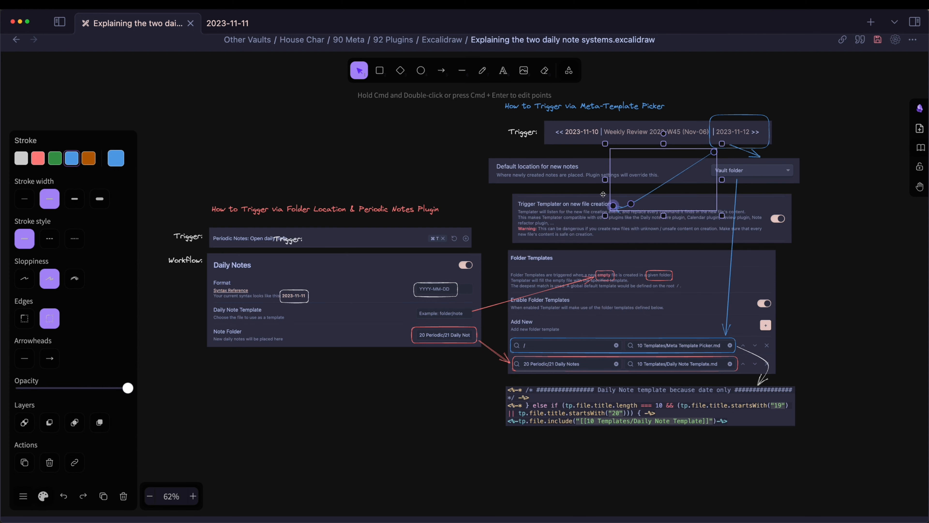
{"action": "left_click_drag", "start_coordinate": [631, 203], "coordinate": [633, 188]}
{"action": "left_click", "coordinate": [547, 182]}
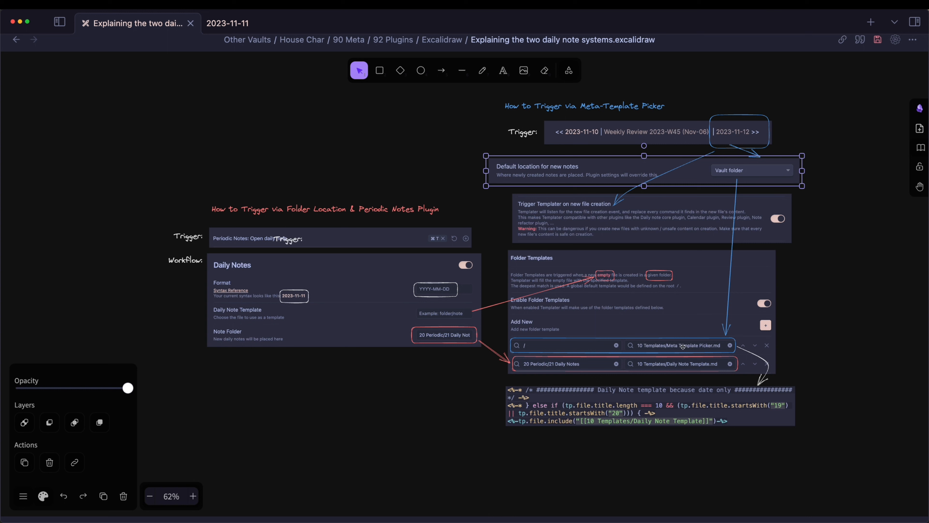
{"action": "left_click", "coordinate": [868, 337]}
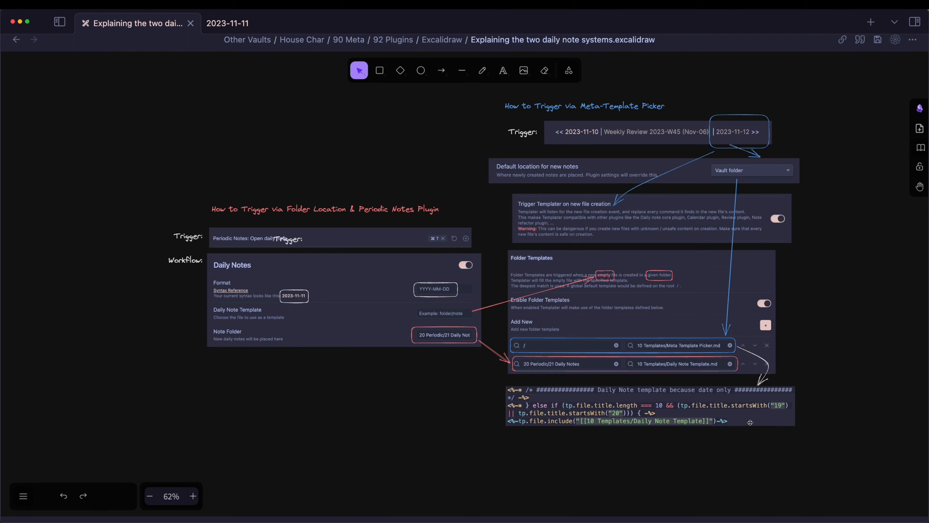
Open Daily Note Template from the 10 Templates folder in the second tab in place of the 2023-11-11 note
{"action": "scroll", "coordinate": [771, 417], "scroll_direction": "right", "scroll_amount": 2}
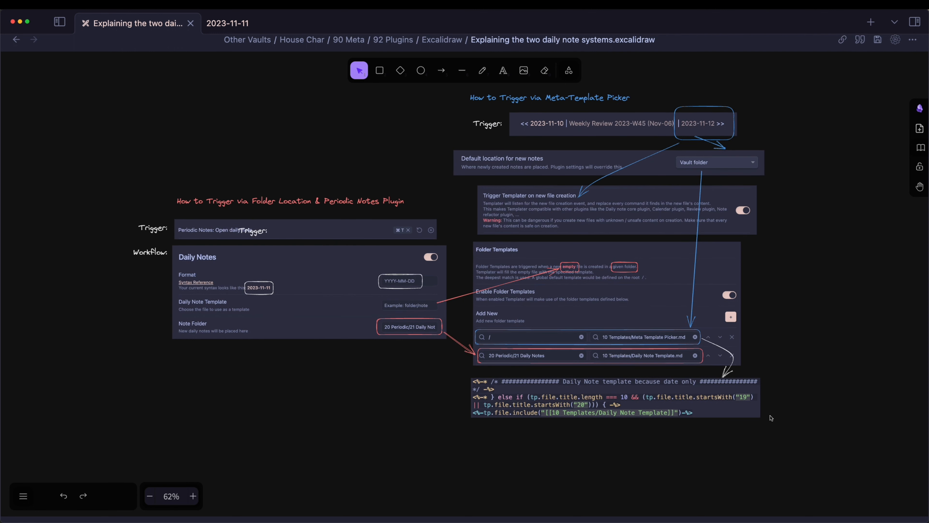
{"action": "left_click", "coordinate": [228, 23]}
{"action": "key", "text": "super+o"}
{"action": "type", "text": "daily"}
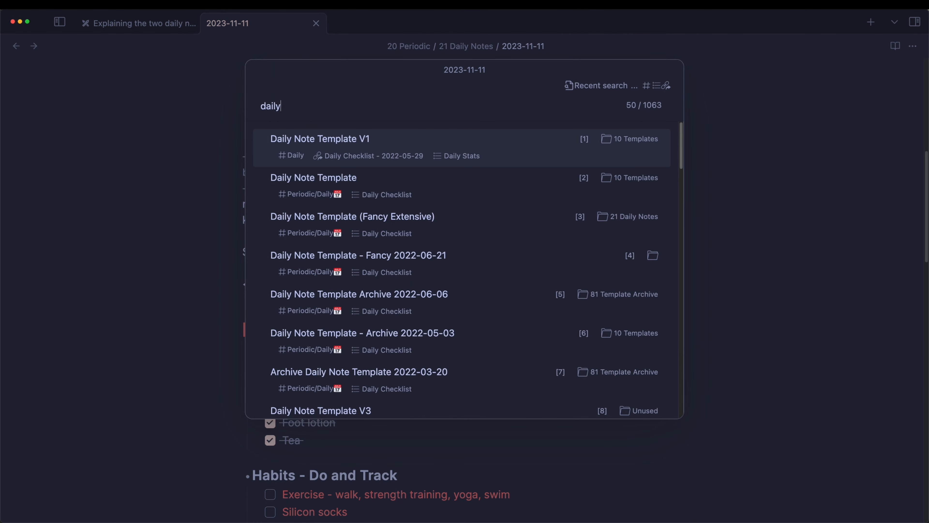
{"action": "key", "text": "Down"}
{"action": "key", "text": "Return"}
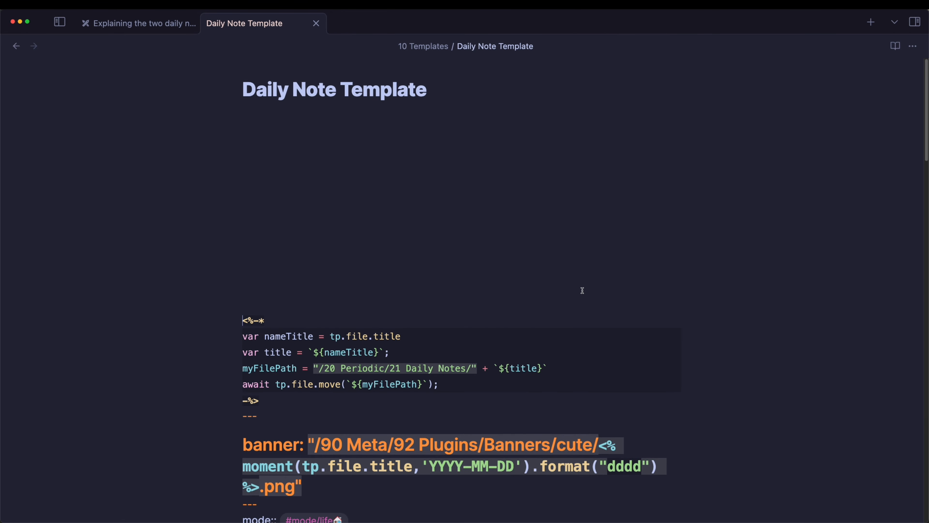
Capture the file-move script at the start of the Daily Note Template and paste the image into the daily note systems drawing
{"action": "scroll", "coordinate": [578, 292], "scroll_direction": "down", "scroll_amount": 1}
{"action": "key", "text": "super+shift+4"}
{"action": "left_click_drag", "start_coordinate": [227, 277], "coordinate": [691, 389]}
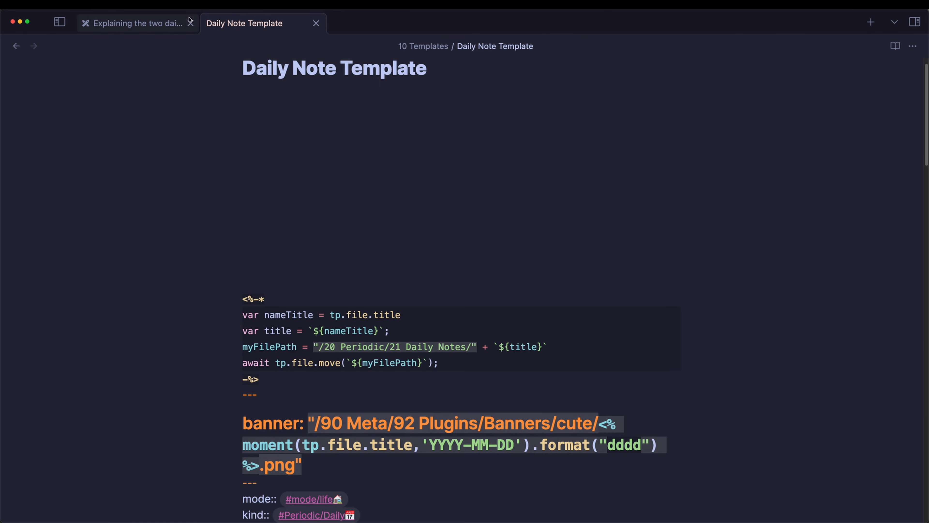
{"action": "left_click", "coordinate": [139, 23]}
{"action": "scroll", "coordinate": [658, 377], "scroll_direction": "down", "scroll_amount": 1}
{"action": "key", "text": "super+v"}
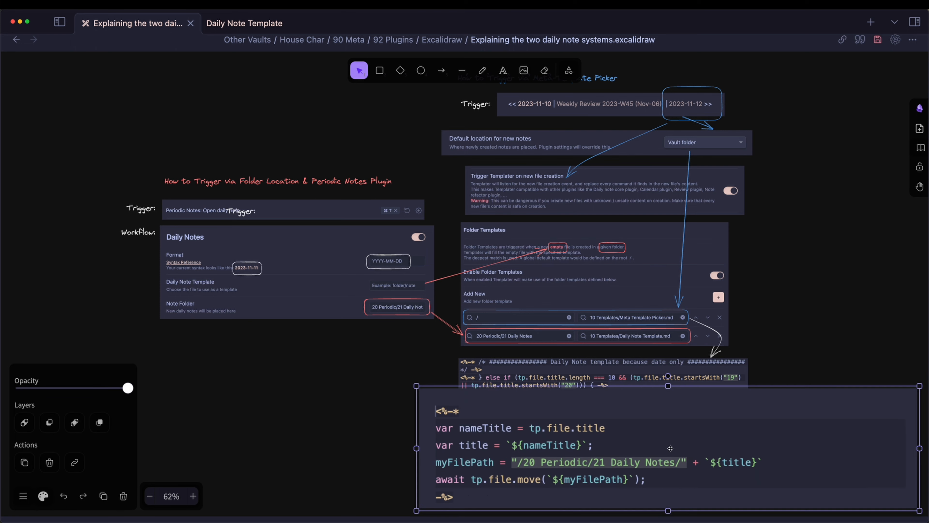
Shrink the file-move script image and place it directly below the daily note condition code
{"action": "left_click_drag", "start_coordinate": [416, 385], "coordinate": [566, 422]}
{"action": "left_click_drag", "start_coordinate": [576, 422], "coordinate": [474, 415]}
{"action": "left_click_drag", "start_coordinate": [515, 423], "coordinate": [507, 409]}
{"action": "left_click", "coordinate": [812, 372]}
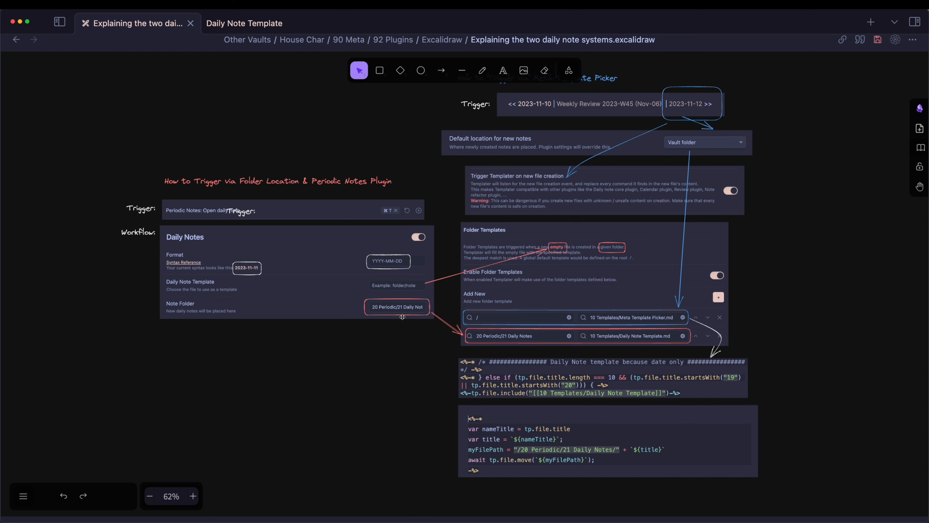
{"action": "scroll", "coordinate": [493, 194], "scroll_direction": "left", "scroll_amount": 4}
{"action": "scroll", "coordinate": [493, 194], "scroll_direction": "up", "scroll_amount": 1}
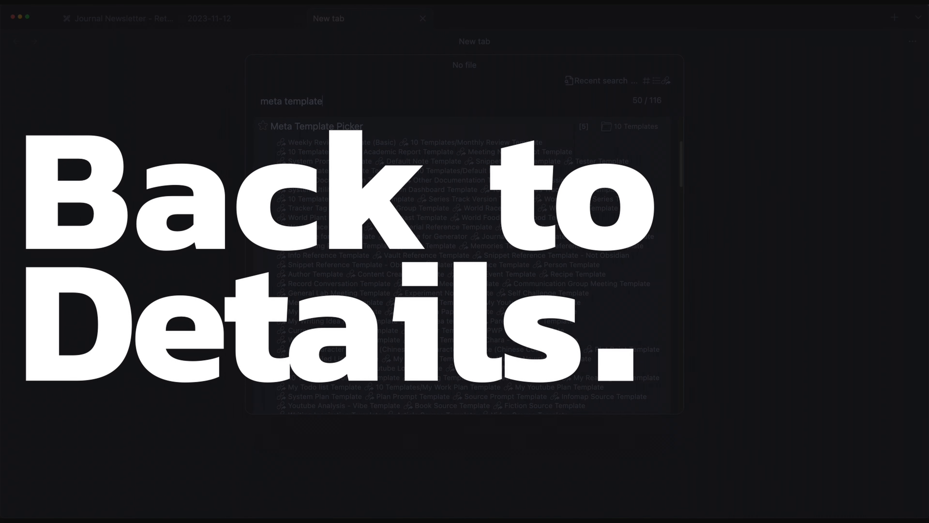
Open the Meta Template Picker template and find "daily note" in its code
{"action": "key", "text": "Return"}
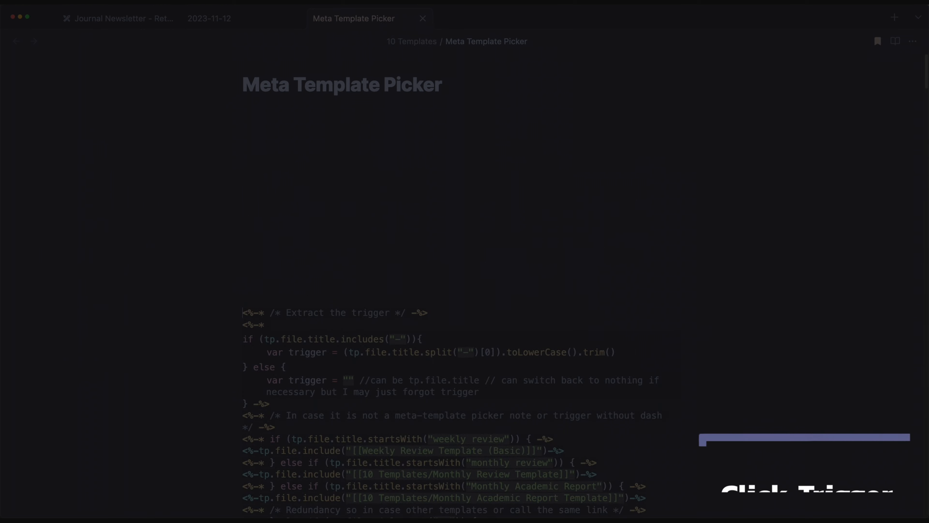
{"action": "key", "text": "super+f"}
{"action": "type", "text": "daily note"}
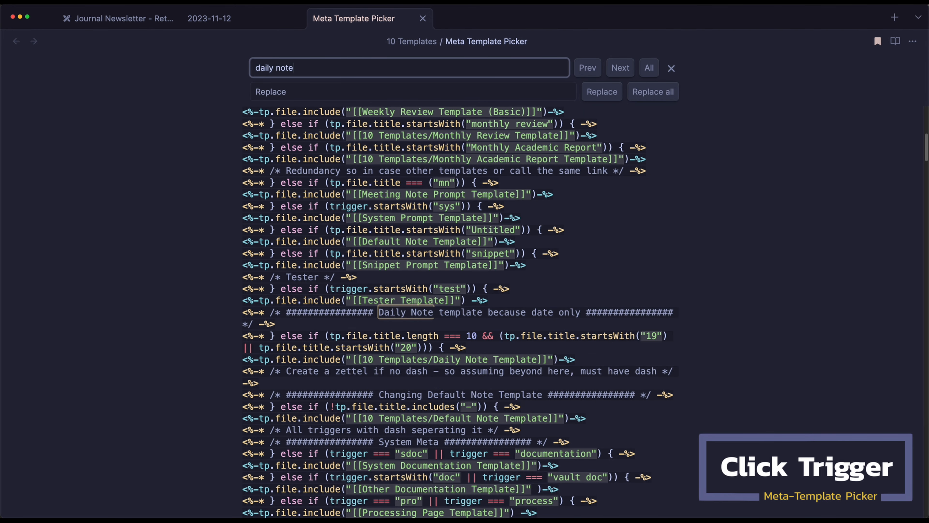
Highlight and examine the date-only Daily Note condition, from its comment line through the Daily Note Template include
{"action": "left_click_drag", "start_coordinate": [611, 357], "coordinate": [231, 313]}
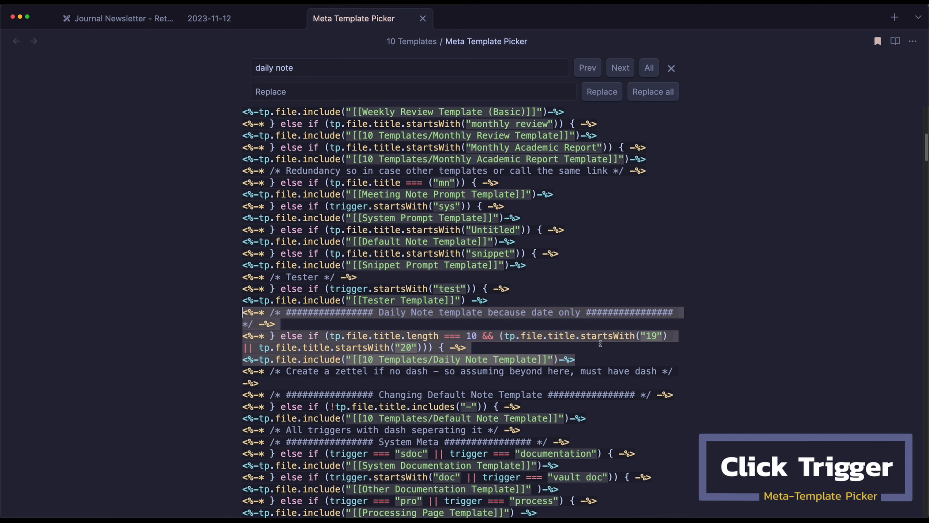
{"action": "left_click_drag", "start_coordinate": [275, 406], "coordinate": [252, 329]}
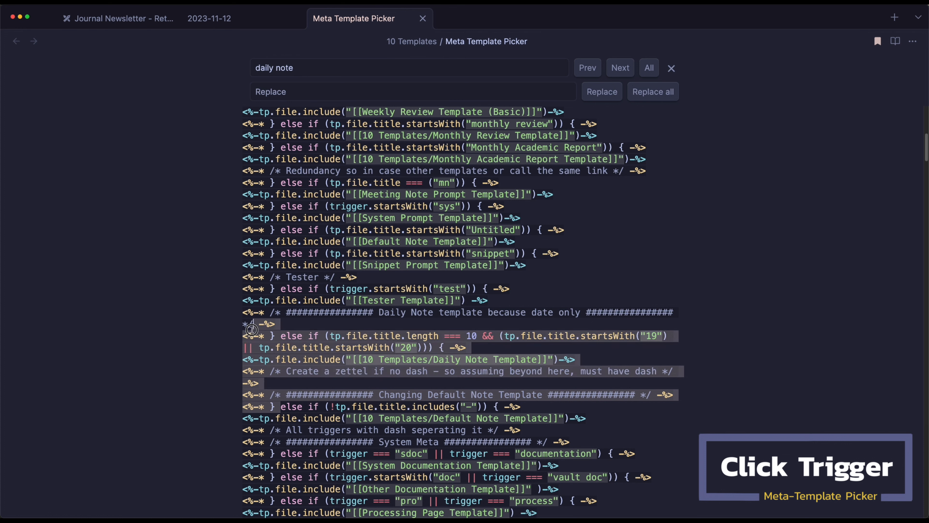
{"action": "left_click", "coordinate": [466, 336]}
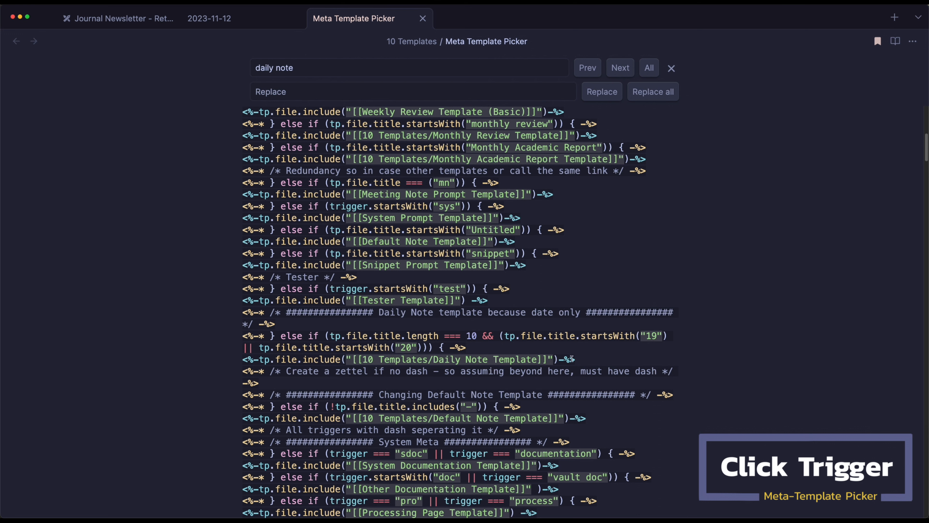
{"action": "left_click_drag", "start_coordinate": [571, 358], "coordinate": [176, 315]}
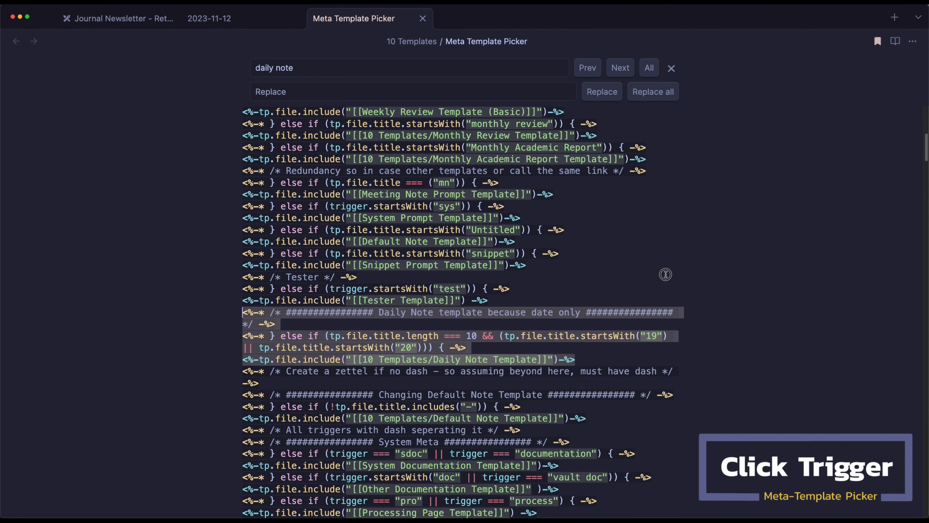
{"action": "left_click", "coordinate": [663, 274]}
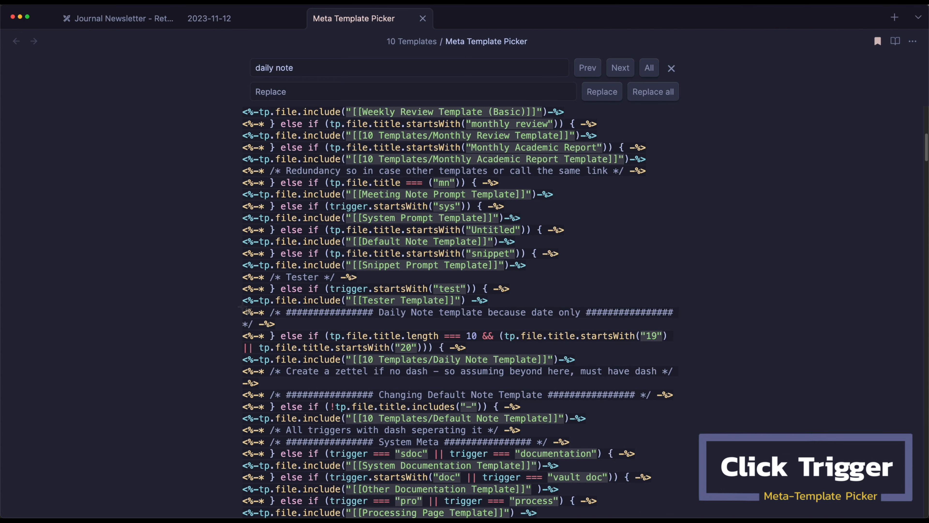
Capture the date-only Daily Note condition in the Meta Template Picker code and paste the image into the journal newsletter drawing
{"action": "left_click_drag", "start_coordinate": [240, 307], "coordinate": [677, 366]}
{"action": "left_click", "coordinate": [117, 18]}
{"action": "key", "text": "ctrl+v"}
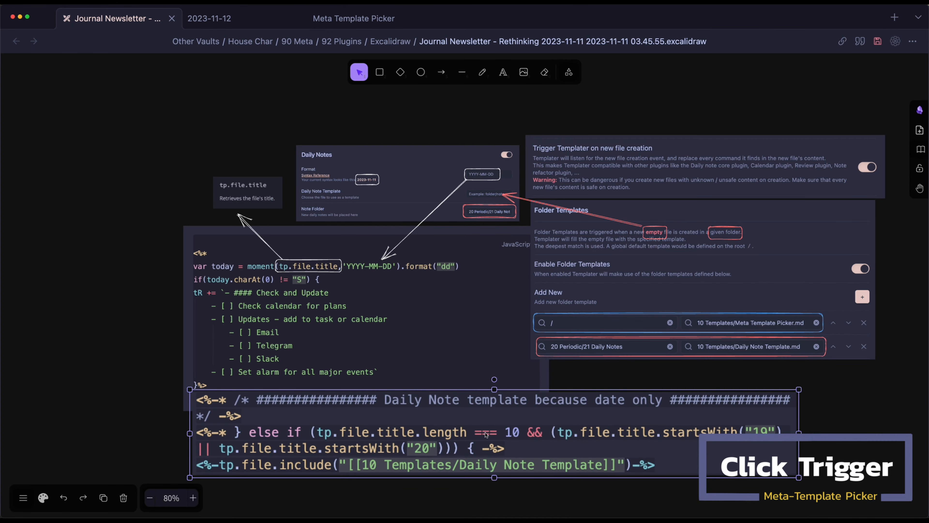
Shrink the pasted condition image and place it directly below the Folder Templates screenshot
{"action": "left_click_drag", "start_coordinate": [190, 390], "coordinate": [420, 423]}
{"action": "left_click_drag", "start_coordinate": [537, 439], "coordinate": [534, 360]}
{"action": "scroll", "coordinate": [618, 422], "scroll_direction": "right", "scroll_amount": 4}
{"action": "scroll", "coordinate": [618, 422], "scroll_direction": "down", "scroll_amount": 1}
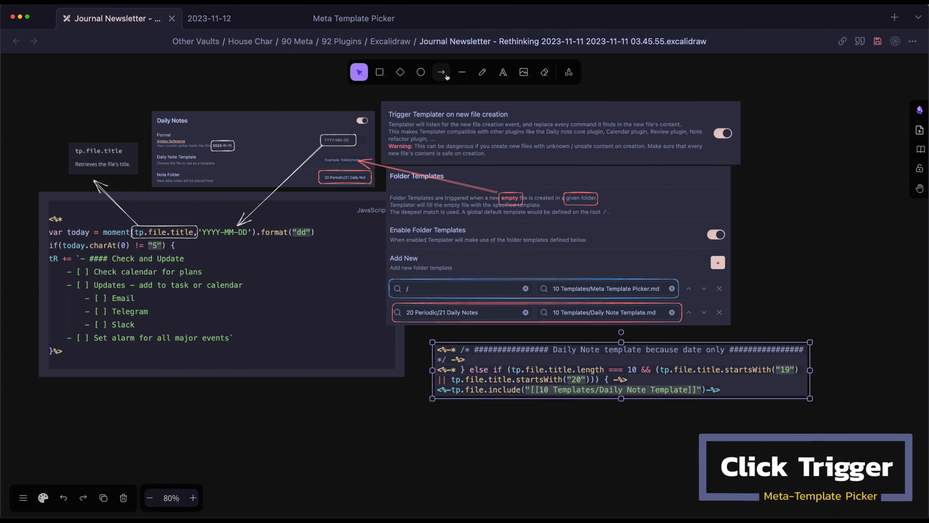
Draw a blue curved arrow from the Meta Template Picker folder rule to the condition code, nudging the code image into line
{"action": "left_click", "coordinate": [443, 74]}
{"action": "mouse_move", "coordinate": [681, 288]}
{"action": "left_mouse_down"}
{"action": "mouse_move", "coordinate": [746, 307]}
{"action": "mouse_move", "coordinate": [756, 333]}
{"action": "left_mouse_up"}
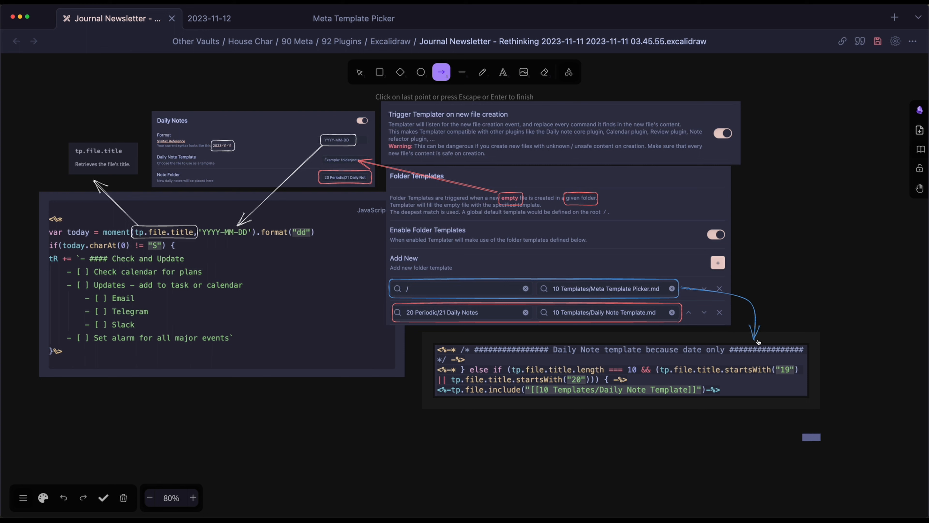
{"action": "left_click_drag", "start_coordinate": [565, 372], "coordinate": [570, 366]}
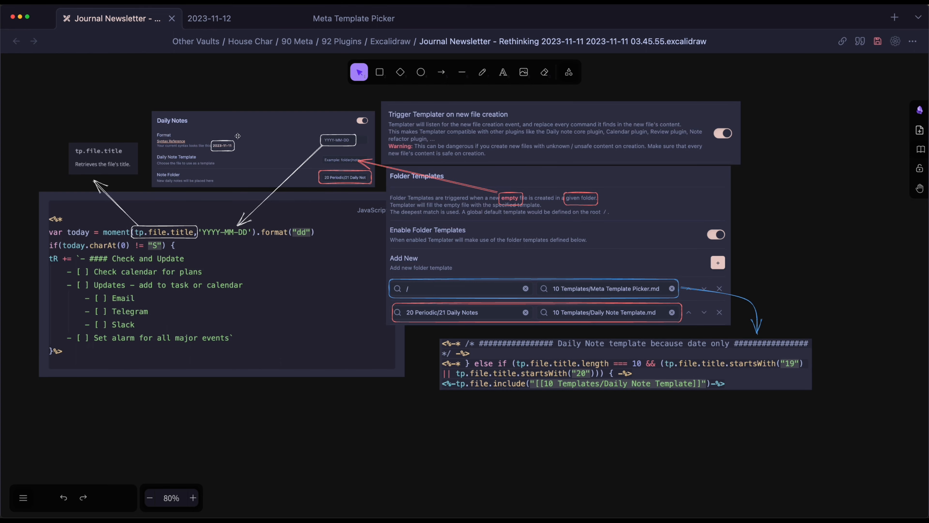
Examine the boxed date syntax in the Daily Notes settings and compare it with the title-length condition in the code image
{"action": "scroll", "coordinate": [204, 149], "scroll_direction": "up", "scroll_amount": 5}
{"action": "scroll", "coordinate": [205, 149], "scroll_direction": "up", "scroll_amount": 5}
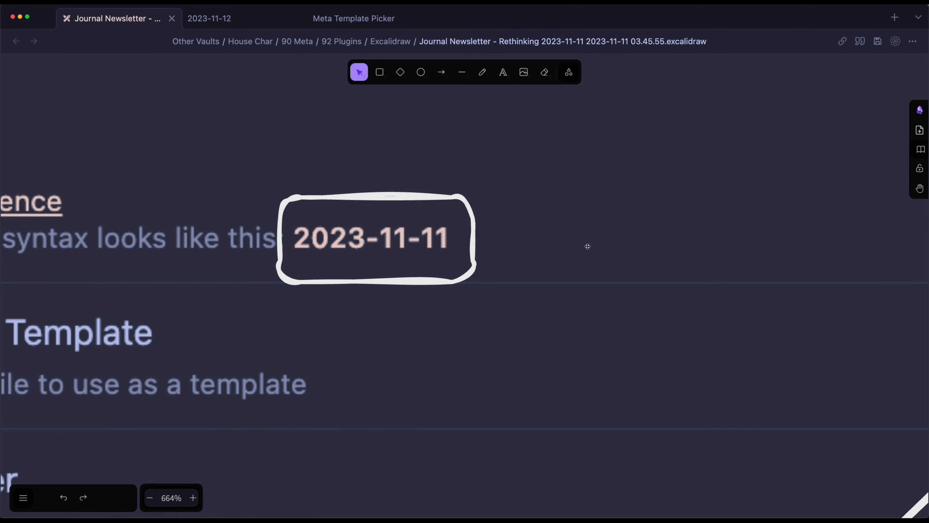
{"action": "scroll", "coordinate": [587, 246], "scroll_direction": "down", "scroll_amount": 5}
{"action": "scroll", "coordinate": [732, 344], "scroll_direction": "down", "scroll_amount": 4}
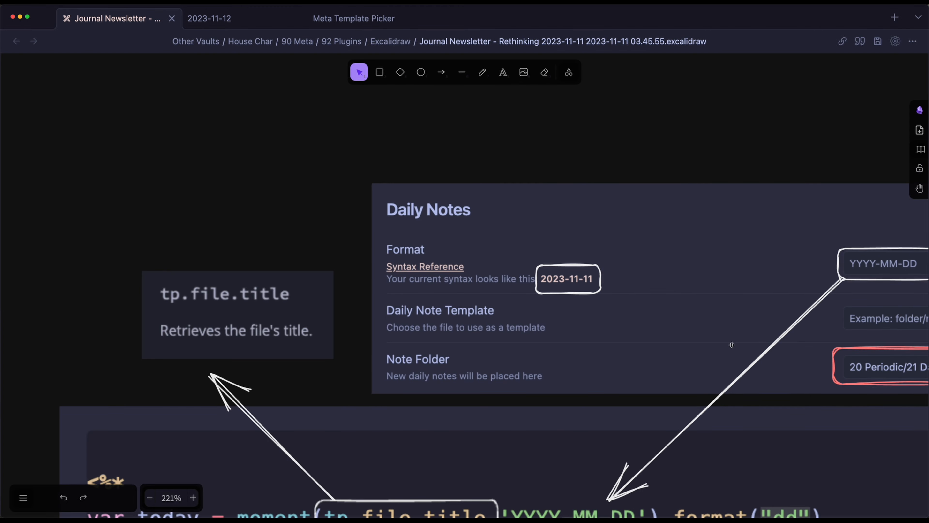
{"action": "left_click_drag", "start_coordinate": [732, 344], "coordinate": [282, 96]}
{"action": "scroll", "coordinate": [674, 367], "scroll_direction": "down", "scroll_amount": 6}
{"action": "left_click_drag", "start_coordinate": [674, 366], "coordinate": [290, 141]}
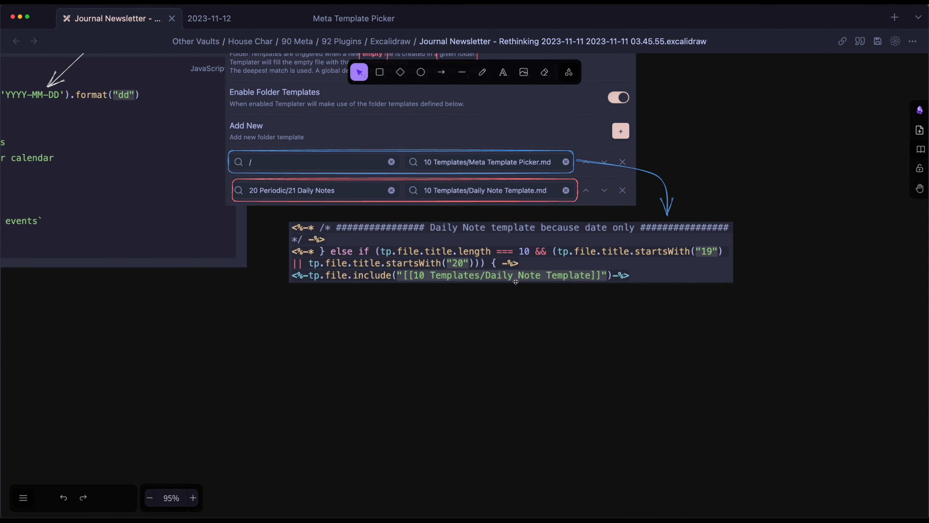
{"action": "scroll", "coordinate": [516, 282], "scroll_direction": "up", "scroll_amount": 4}
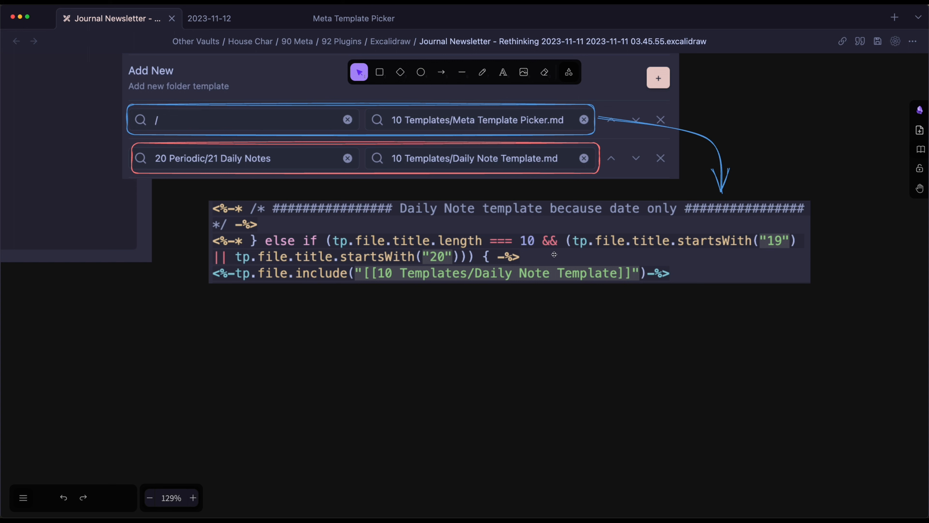
Examine the trigger extraction code at the start of the Meta Template Picker template, highlighting the title split at the dash
{"action": "left_click", "coordinate": [353, 19]}
{"action": "scroll", "coordinate": [539, 323], "scroll_direction": "up", "scroll_amount": 10}
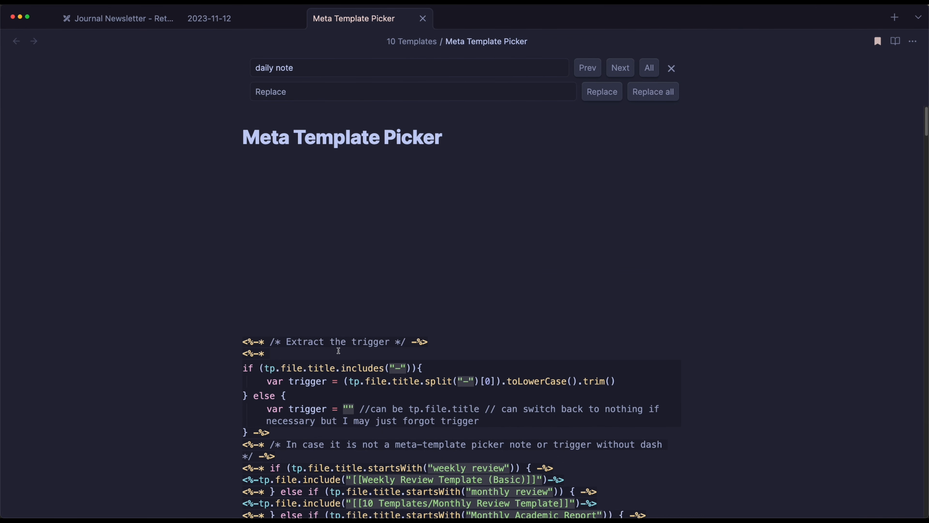
{"action": "scroll", "coordinate": [359, 344], "scroll_direction": "down", "scroll_amount": 1}
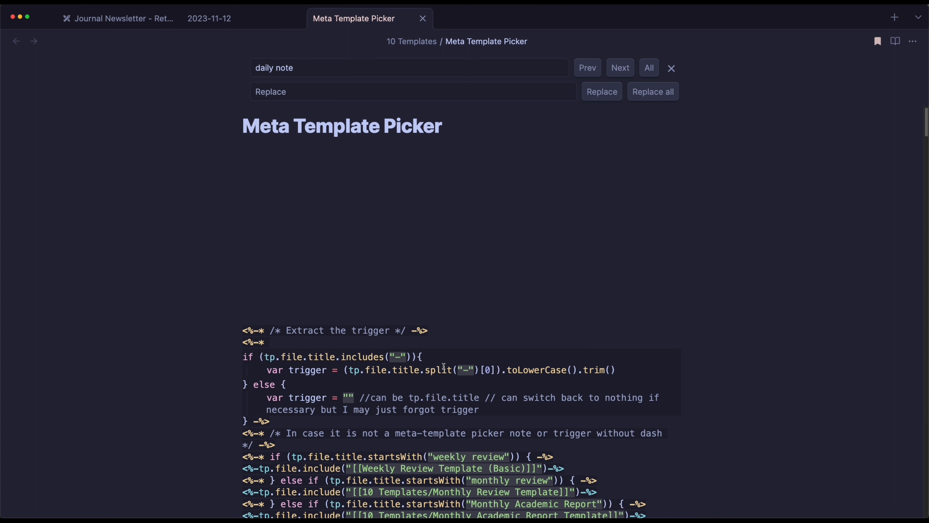
{"action": "left_click_drag", "start_coordinate": [350, 370], "coordinate": [502, 369]}
{"action": "left_click", "coordinate": [472, 371]}
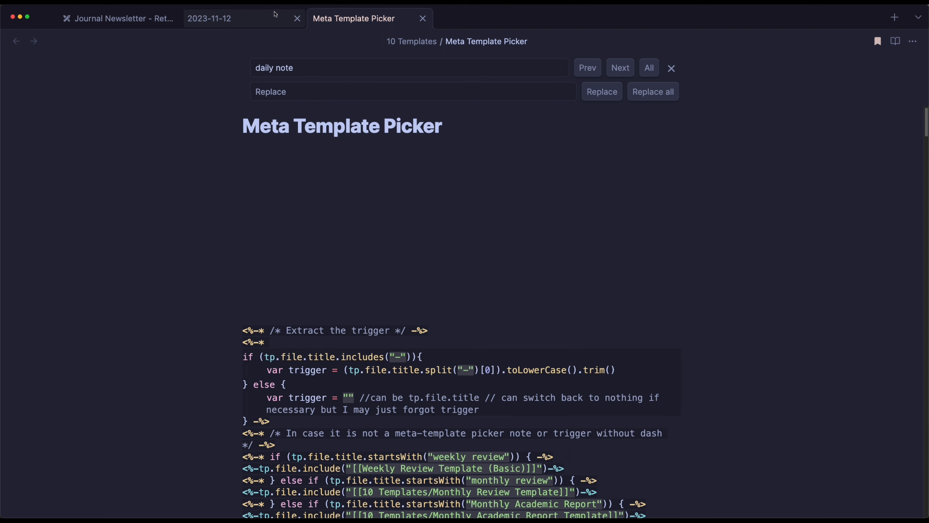
Close the Meta Template Picker template and return to the journal newsletter drawing
{"action": "left_click", "coordinate": [254, 21]}
{"action": "left_click", "coordinate": [98, 15]}
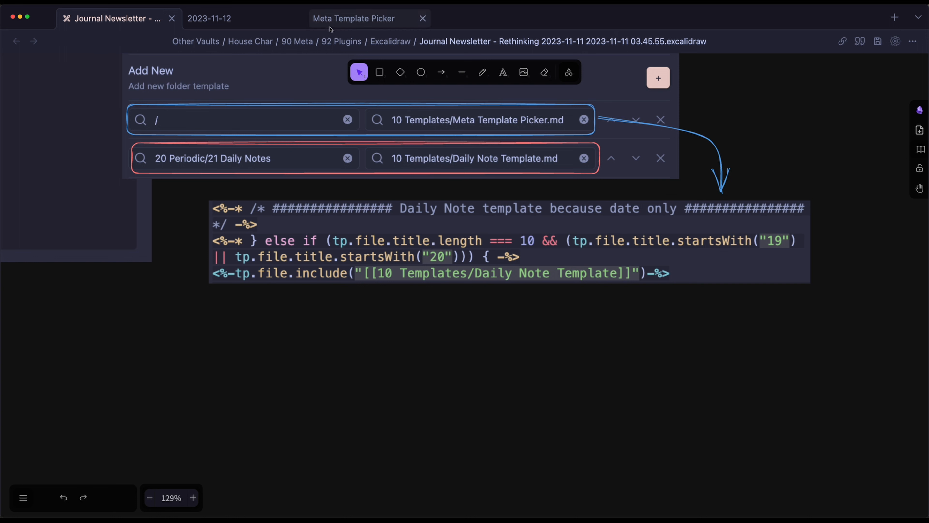
{"action": "left_click", "coordinate": [343, 22]}
{"action": "scroll", "coordinate": [434, 392], "scroll_direction": "down", "scroll_amount": 3}
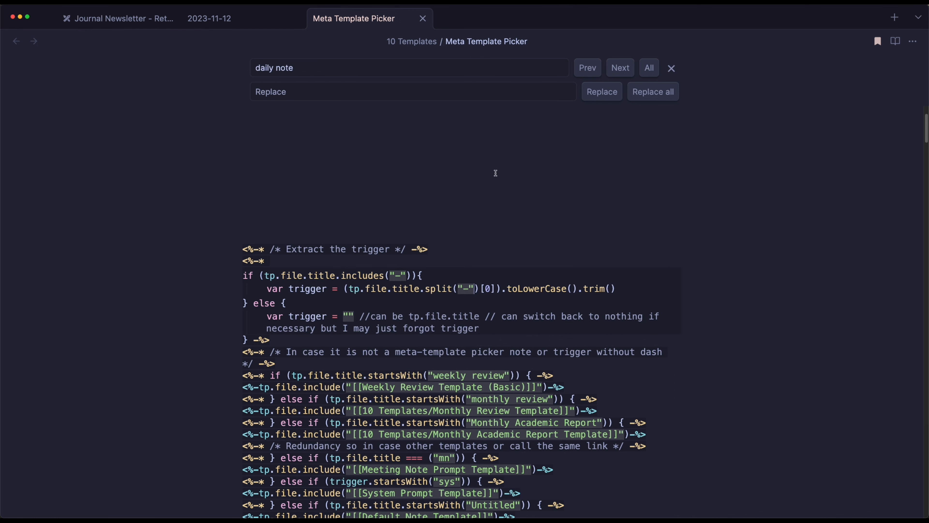
{"action": "left_click", "coordinate": [423, 18]}
{"action": "left_click", "coordinate": [129, 23]}
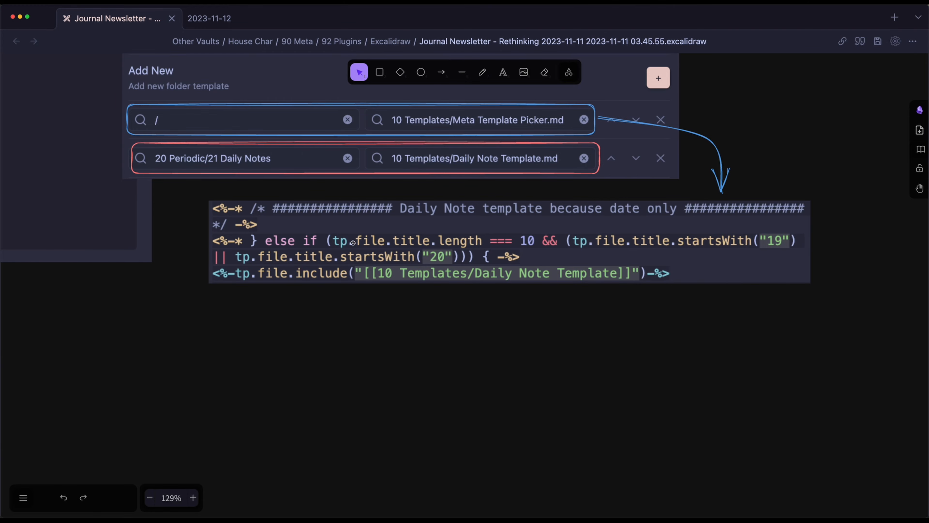
Add the text "How to Trigger via Meta-Template Picker" beside the Folder Templates screenshot and place a copy directly below it
{"action": "scroll", "coordinate": [297, 288], "scroll_direction": "down", "scroll_amount": 5}
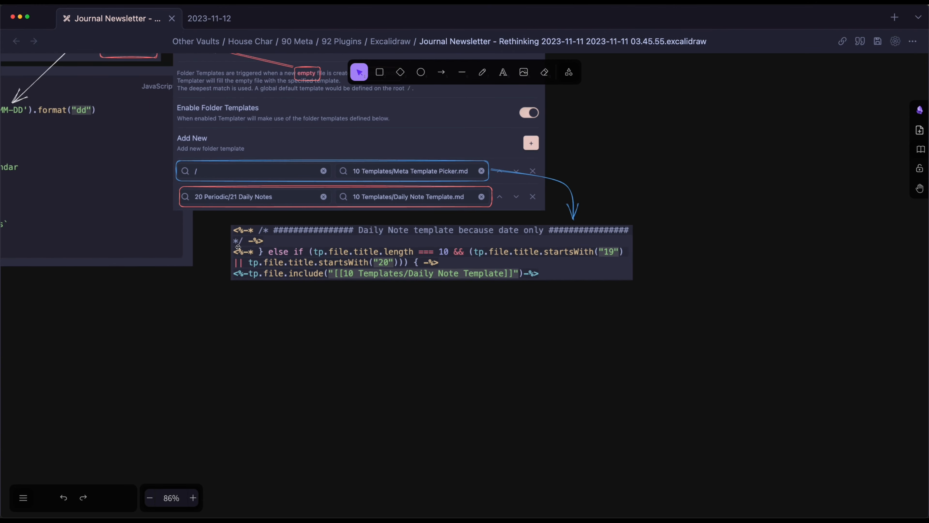
{"action": "left_click_drag", "start_coordinate": [139, 201], "coordinate": [588, 360]}
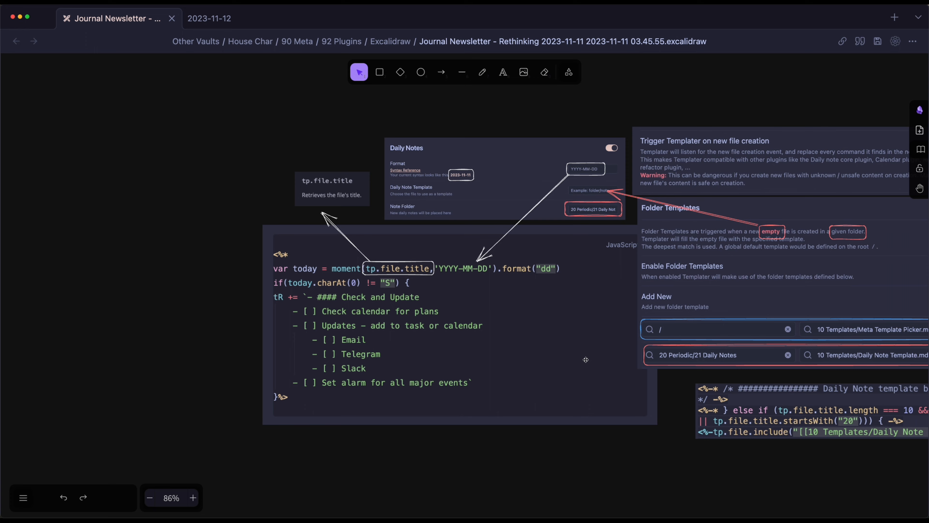
{"action": "scroll", "coordinate": [560, 364], "scroll_direction": "up", "scroll_amount": 1}
{"action": "scroll", "coordinate": [560, 365], "scroll_direction": "right", "scroll_amount": 5}
{"action": "scroll", "coordinate": [742, 323], "scroll_direction": "right", "scroll_amount": 8}
{"action": "double_click", "coordinate": [694, 338]}
{"action": "type", "text": "How to"}
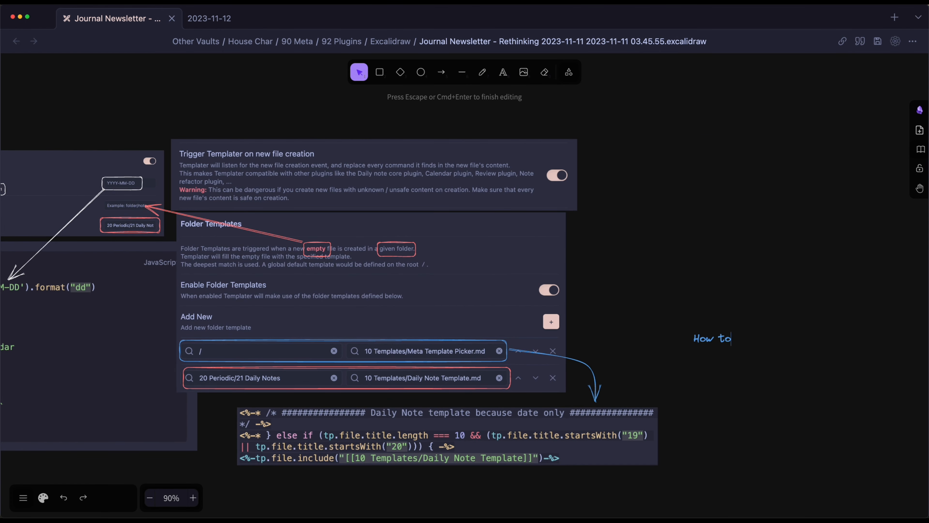
{"action": "type", "text": " Trigger via Meta-Template Picker"}
{"action": "key", "text": "Escape"}
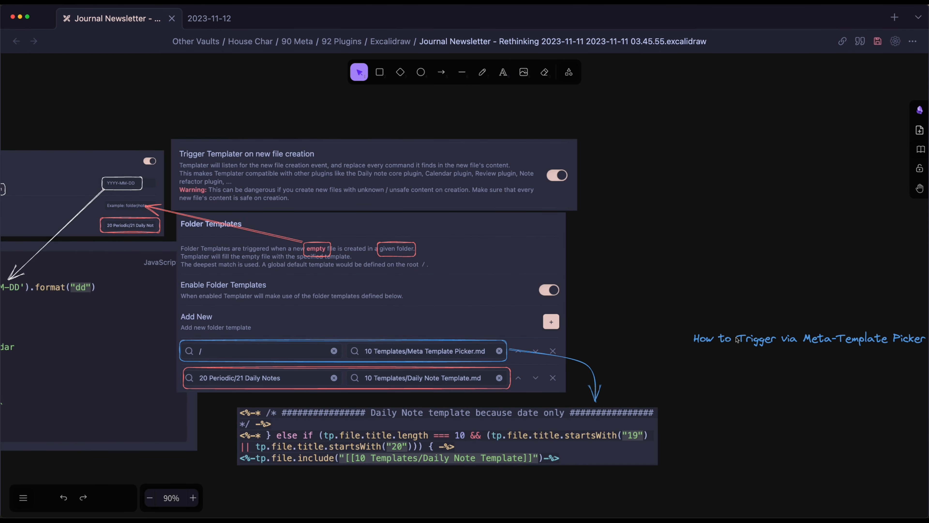
{"action": "left_click_drag", "start_coordinate": [741, 340], "coordinate": [625, 257]}
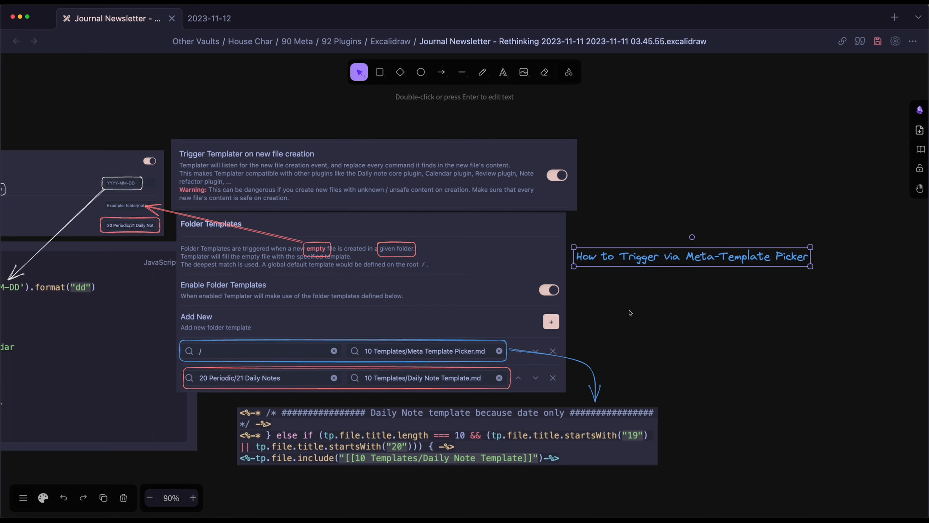
{"action": "key", "text": "super+v"}
{"action": "left_click_drag", "start_coordinate": [675, 311], "coordinate": [684, 277]}
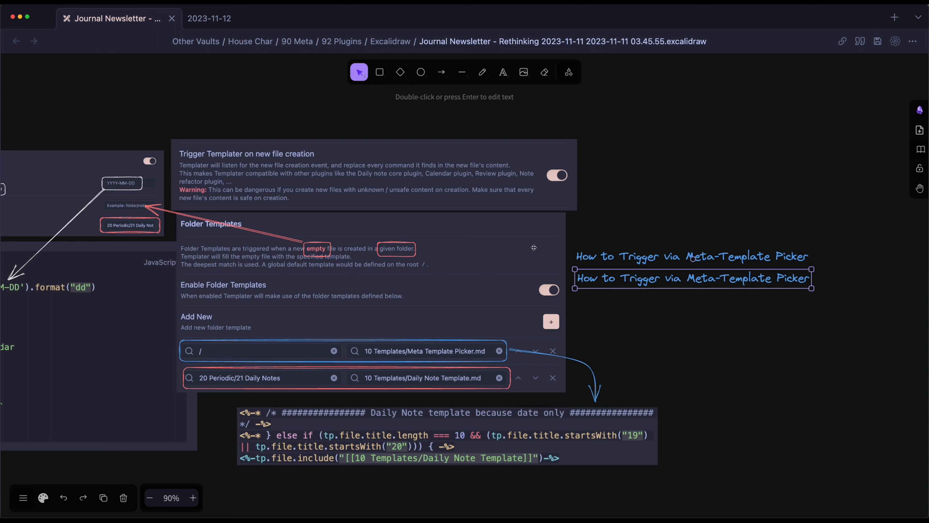
Add a link to "journal-New Day" under the Log heading of the 2023-11-12 daily note
{"action": "left_click", "coordinate": [252, 20]}
{"action": "scroll", "coordinate": [428, 259], "scroll_direction": "down", "scroll_amount": 15}
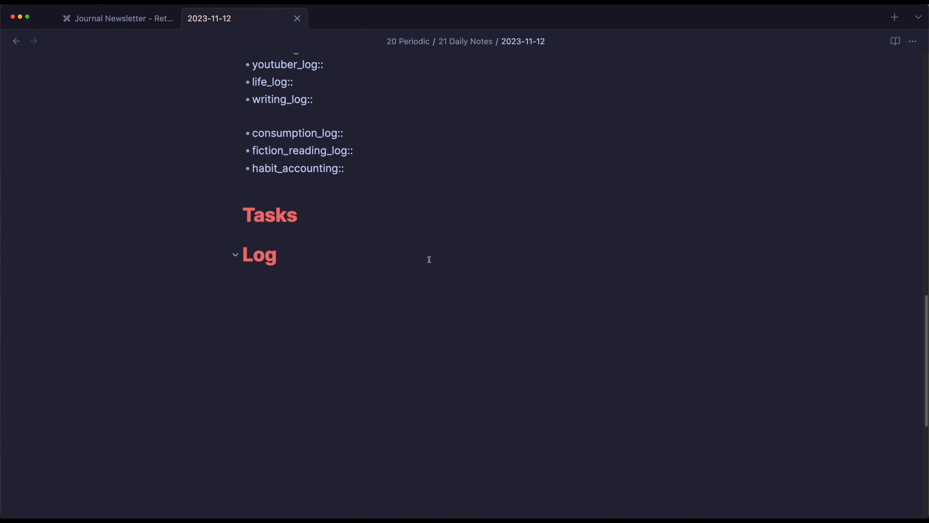
{"action": "left_click", "coordinate": [307, 294]}
{"action": "type", "text": "--"}
{"action": "key", "text": "BackSpace"}
{"action": "key", "text": "BackSpace"}
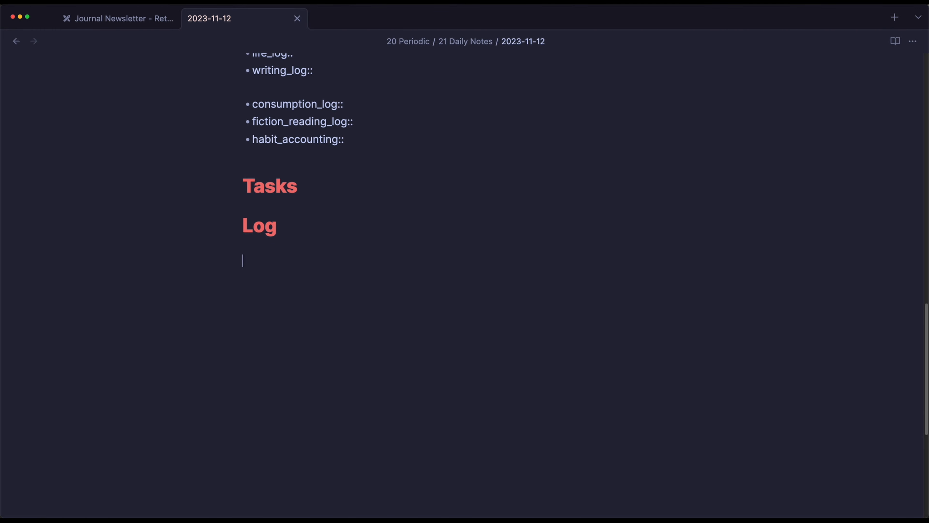
{"action": "type", "text": "[[v"}
{"action": "key", "text": "BackSpace"}
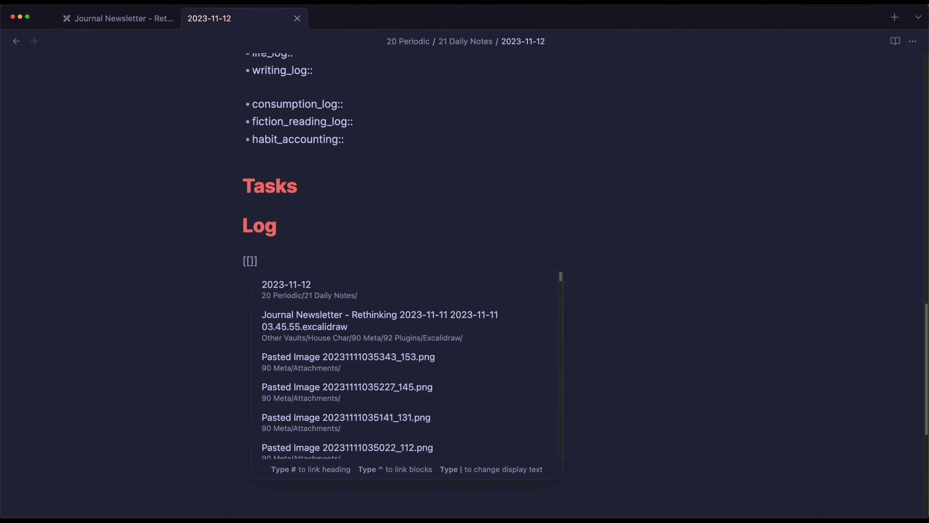
{"action": "type", "text": "journal-"}
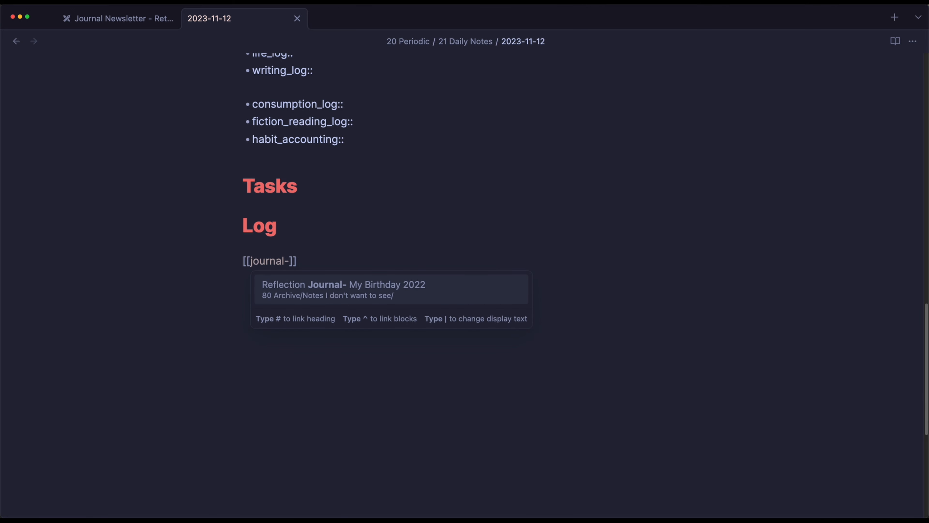
{"action": "type", "text": "New Day"}
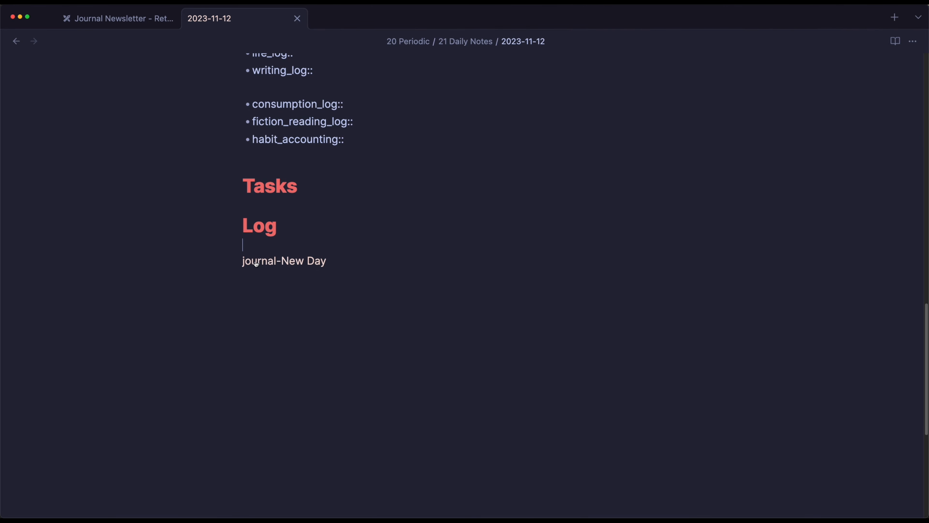
Create the linked note with the Newsletter template, and return through the daily note to the drawing
{"action": "left_click", "coordinate": [255, 263]}
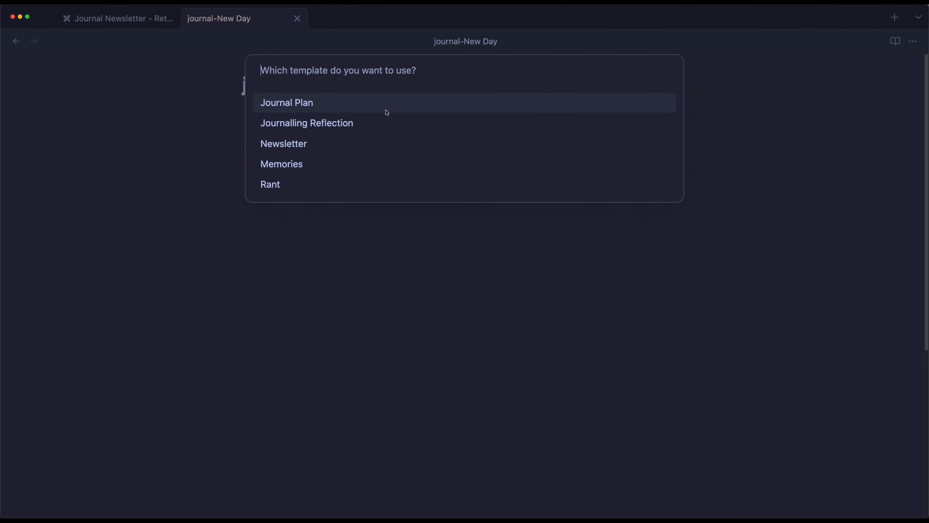
{"action": "left_click", "coordinate": [372, 142]}
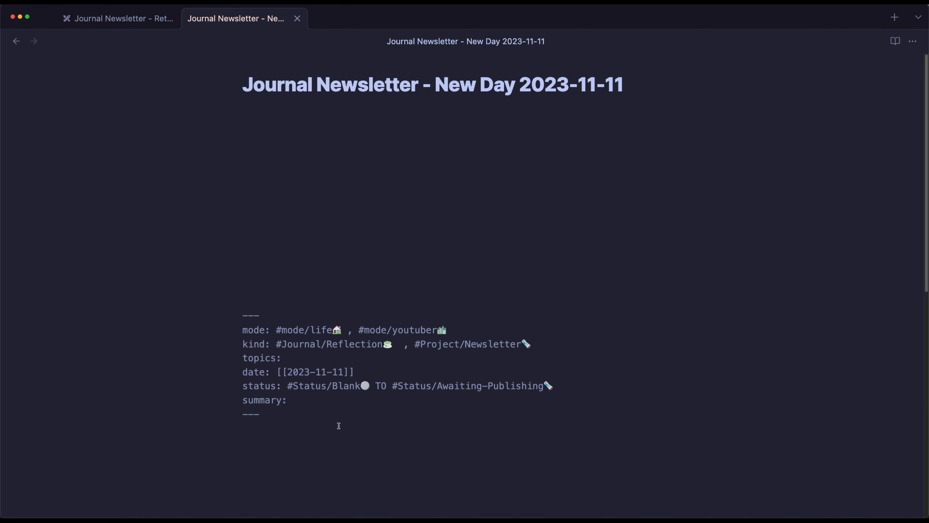
{"action": "key", "text": "super+alt+Left"}
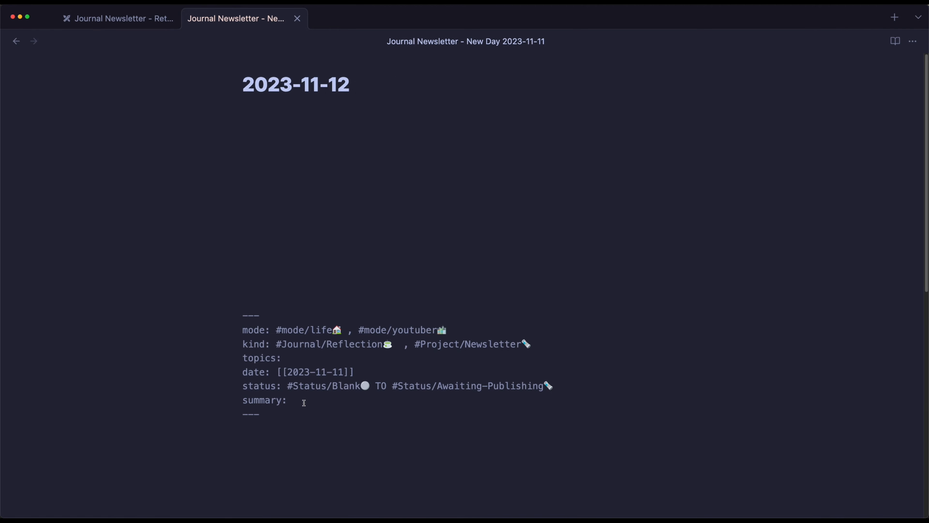
{"action": "key", "text": "ctrl+shift+Tab"}
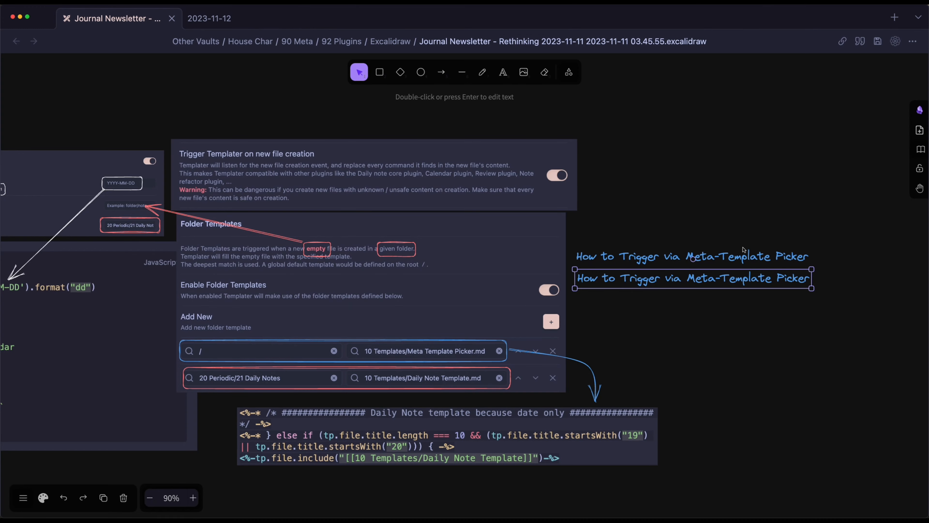
Change the stroke colour of the lower "How to Trigger" text to red
{"action": "left_click", "coordinate": [696, 257]}
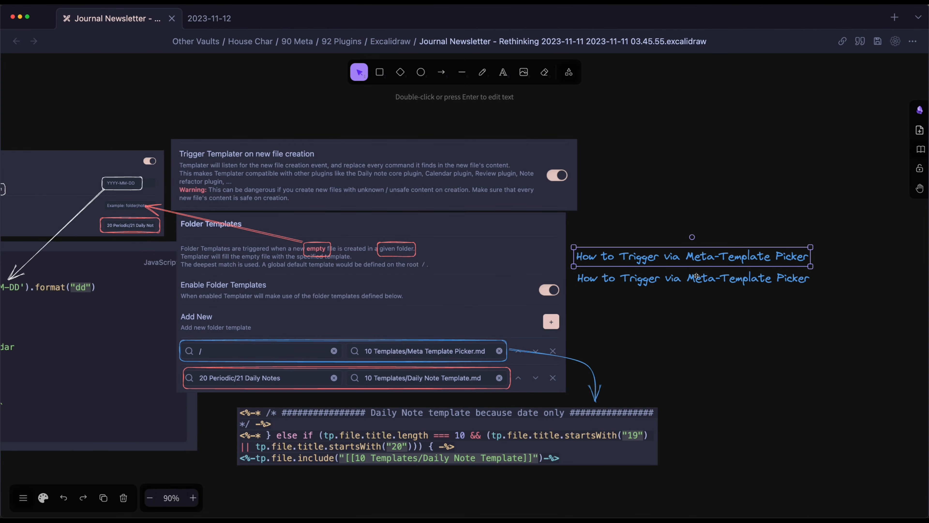
{"action": "left_click", "coordinate": [659, 283]}
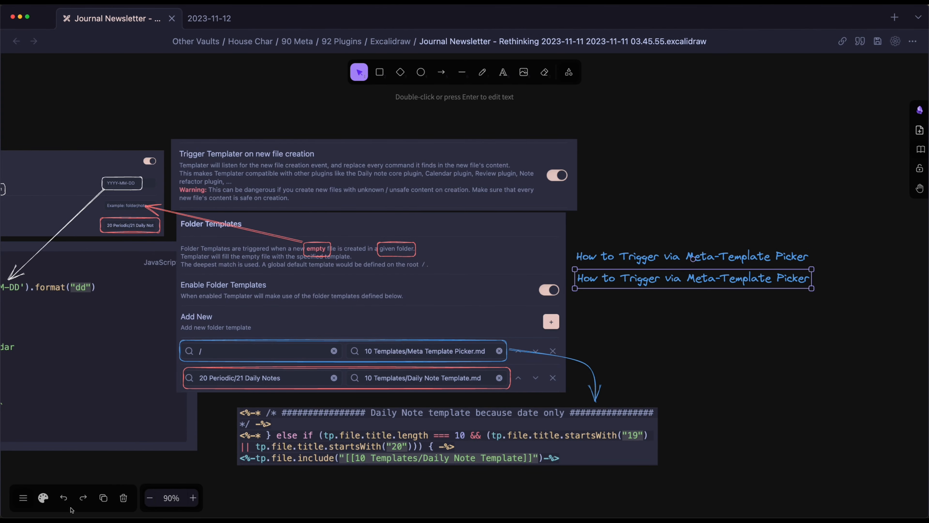
{"action": "left_click", "coordinate": [43, 497]}
{"action": "left_click", "coordinate": [38, 240]}
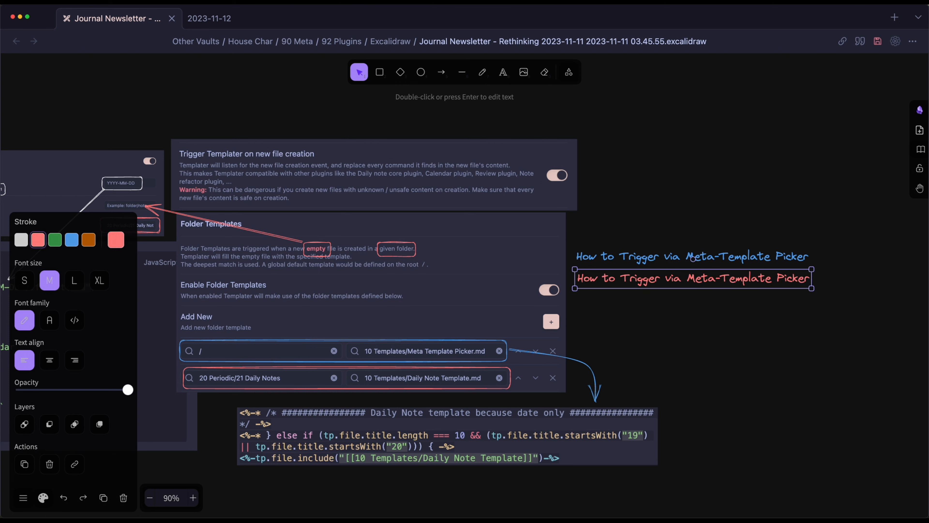
Reword the red text as "How to Trigger via Folder Location & Periodic Notes Plugin"
{"action": "double_click", "coordinate": [645, 274]}
{"action": "left_click_drag", "start_coordinate": [688, 279], "coordinate": [831, 280]}
{"action": "type", "text": "Fl"}
{"action": "type", "text": "olde"}
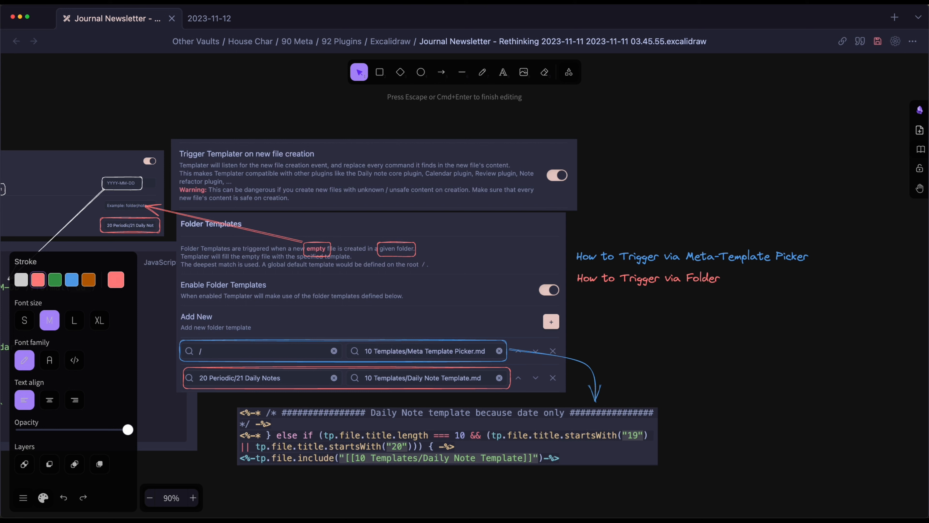
{"action": "type", "text": " Location"}
{"action": "key", "text": "Right"}
{"action": "key", "text": "Right"}
{"action": "type", "text": "Periodic Notes"}
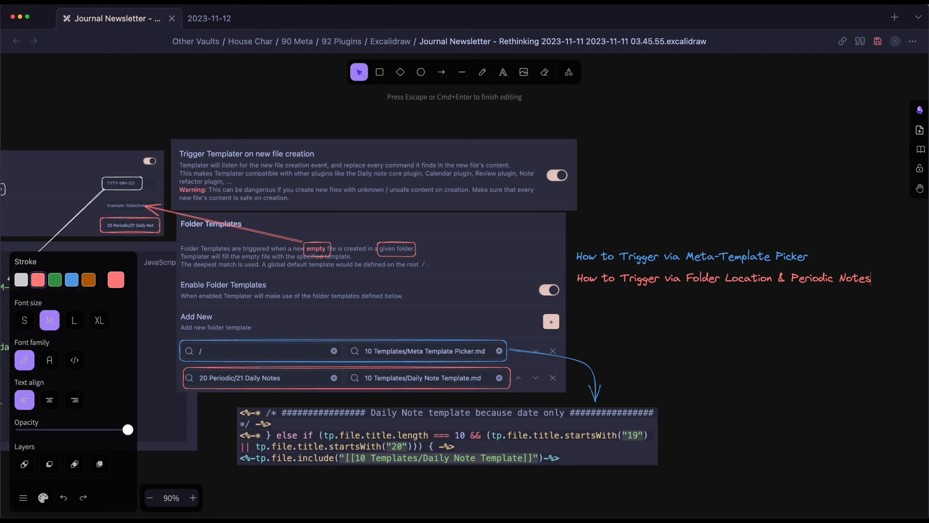
{"action": "type", "text": " Plugin"}
{"action": "key", "text": "Escape"}
{"action": "scroll", "coordinate": [783, 351], "scroll_direction": "down", "scroll_amount": 3}
{"action": "scroll", "coordinate": [777, 315], "scroll_direction": "left", "scroll_amount": 4}
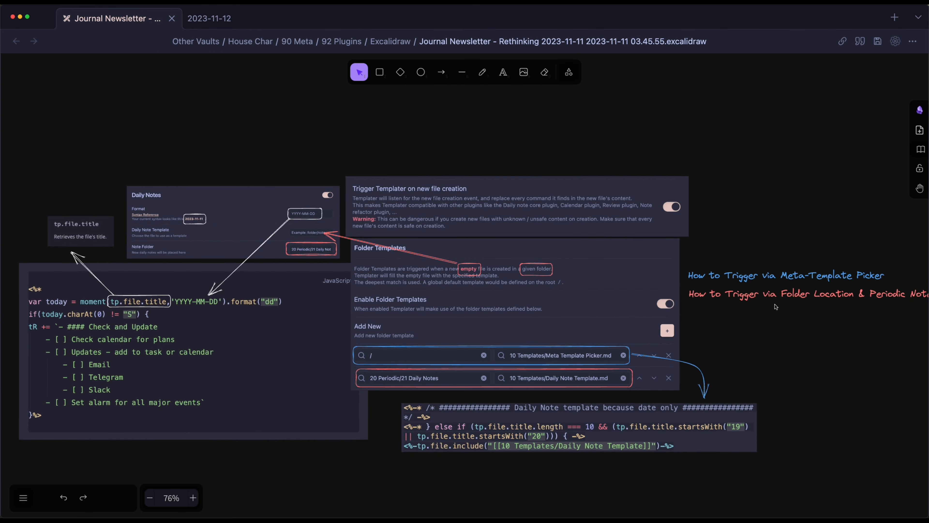
Move the red trigger heading above the Daily Notes screenshot and the blue heading above the Trigger Templater screenshot
{"action": "left_click_drag", "start_coordinate": [780, 293], "coordinate": [222, 158]}
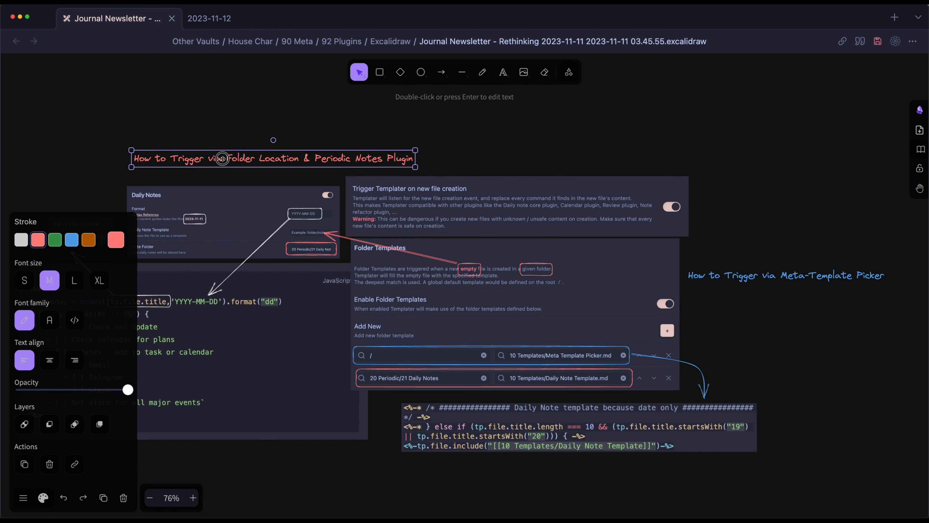
{"action": "scroll", "coordinate": [417, 236], "scroll_direction": "left", "scroll_amount": 5}
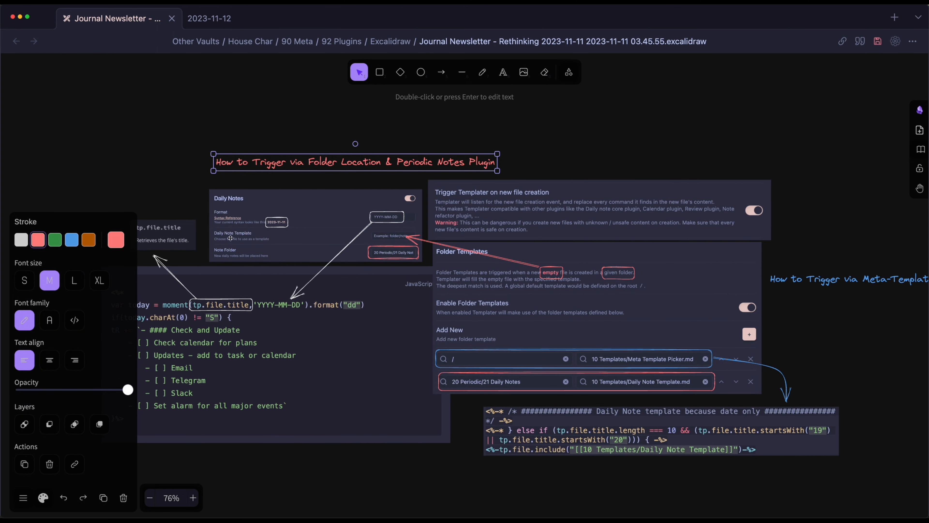
{"action": "left_click_drag", "start_coordinate": [859, 281], "coordinate": [645, 163]}
{"action": "scroll", "coordinate": [336, 417], "scroll_direction": "left", "scroll_amount": 3}
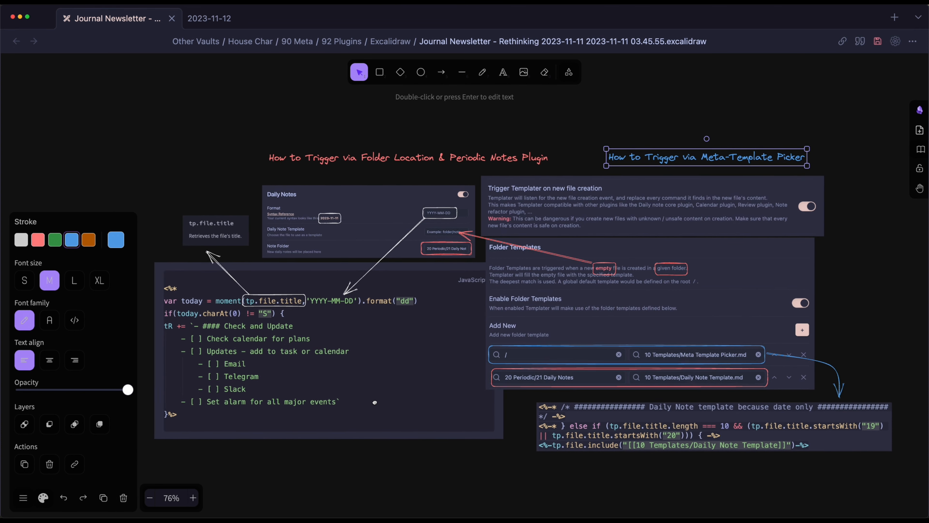
{"action": "left_click", "coordinate": [23, 497]}
{"action": "left_click", "coordinate": [21, 497]}
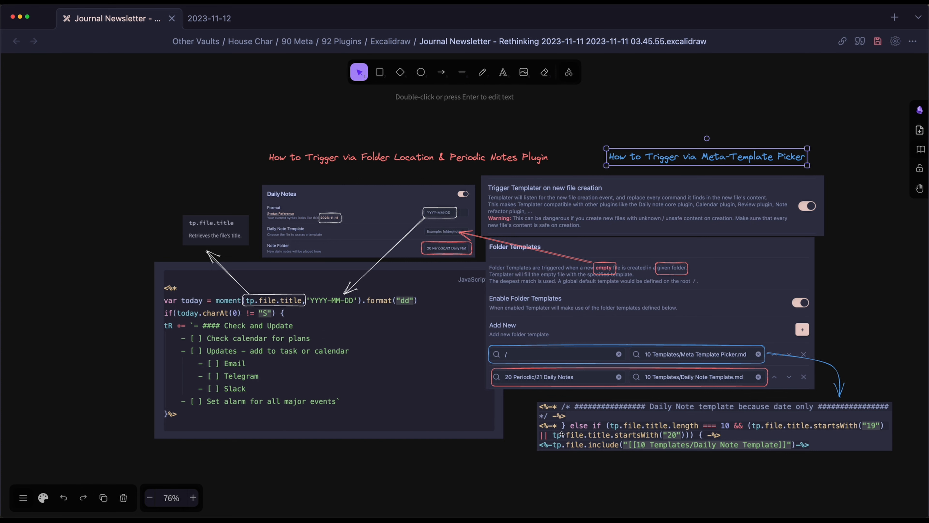
Examine the template code, focusing on the boxed tp.file.title and the boxed YYYY-MM-DD format in the Daily Notes screenshot
{"action": "scroll", "coordinate": [290, 419], "scroll_direction": "up", "scroll_amount": 2}
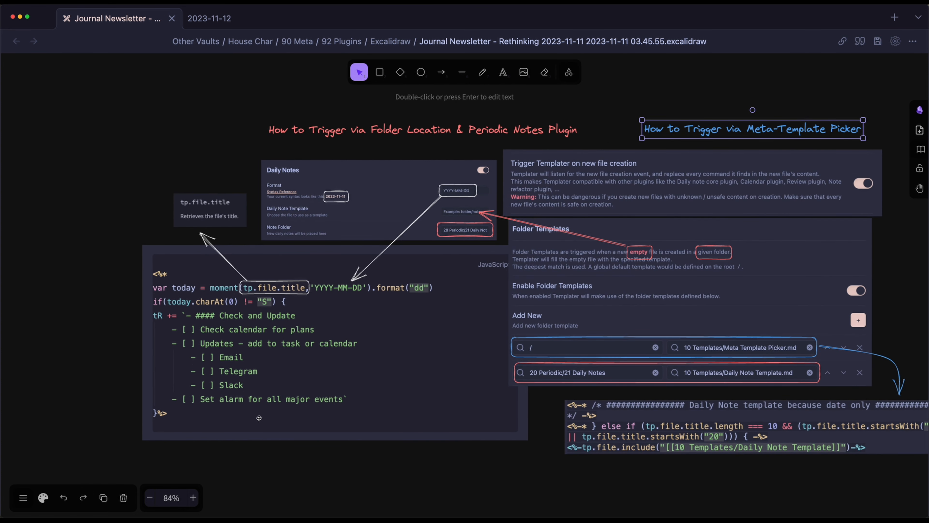
{"action": "left_click", "coordinate": [338, 460]}
{"action": "scroll", "coordinate": [336, 424], "scroll_direction": "up", "scroll_amount": 3}
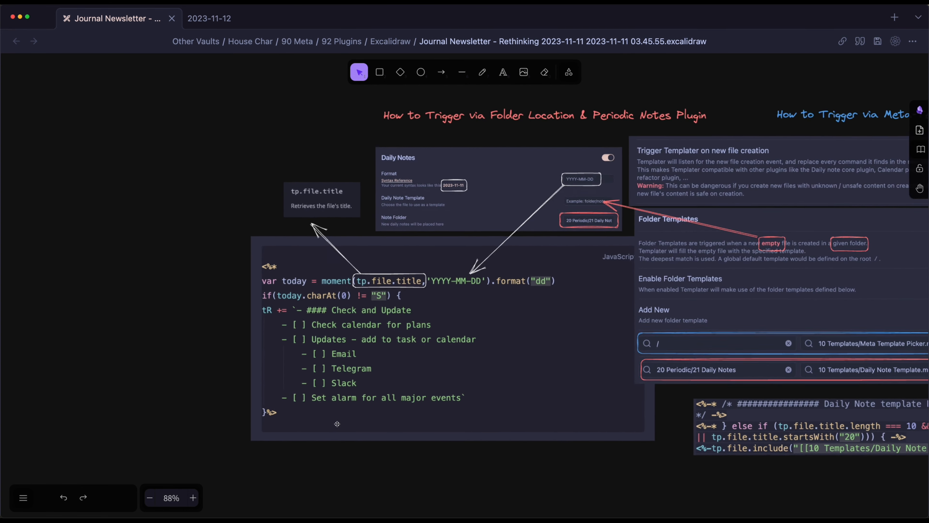
{"action": "scroll", "coordinate": [337, 423], "scroll_direction": "up", "scroll_amount": 1}
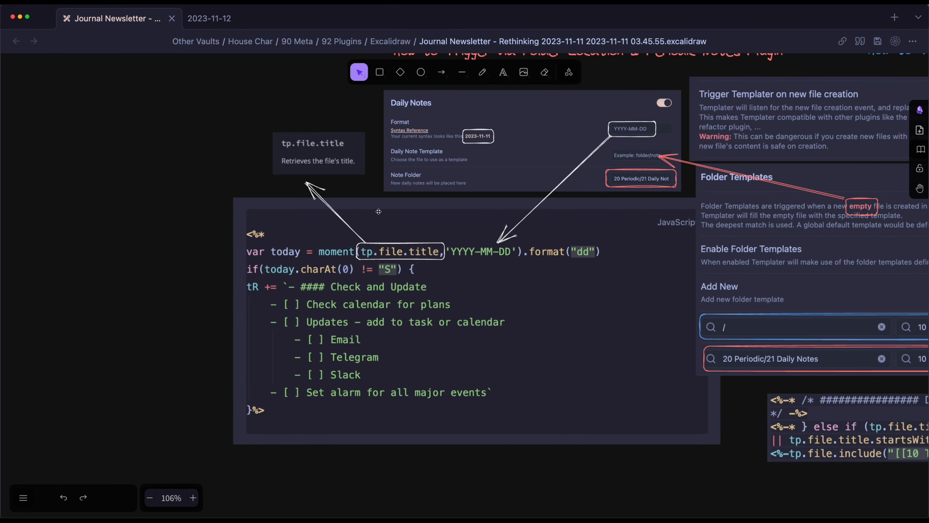
{"action": "left_click", "coordinate": [327, 170]}
{"action": "left_click", "coordinate": [375, 255]}
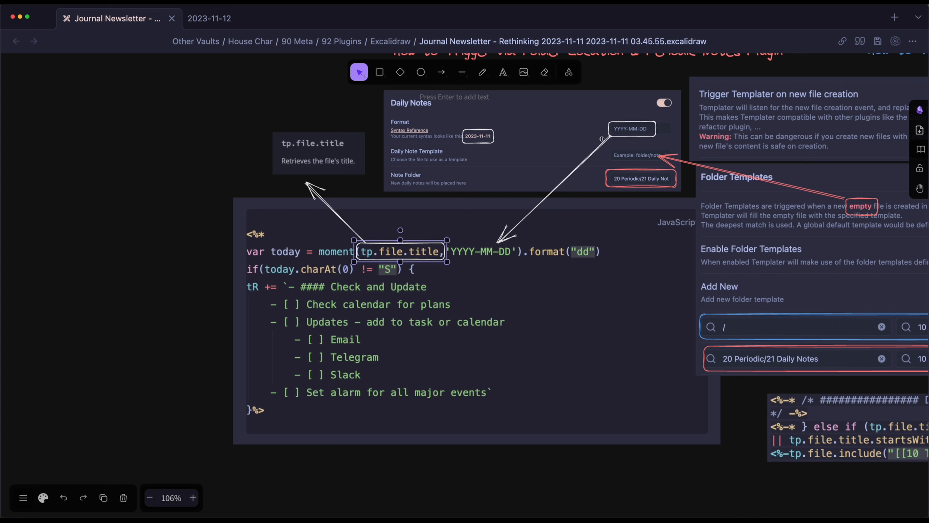
{"action": "left_click", "coordinate": [630, 138]}
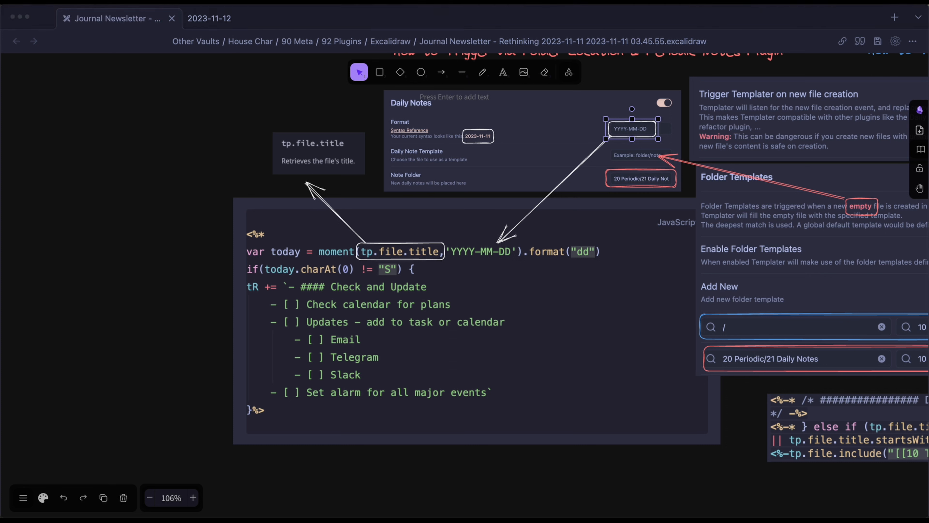
Switch to the Moment.js format documentation in the browser and highlight the YYYY year token and its output
{"action": "left_click_drag", "start_coordinate": [928, 88], "coordinate": [458, 51]}
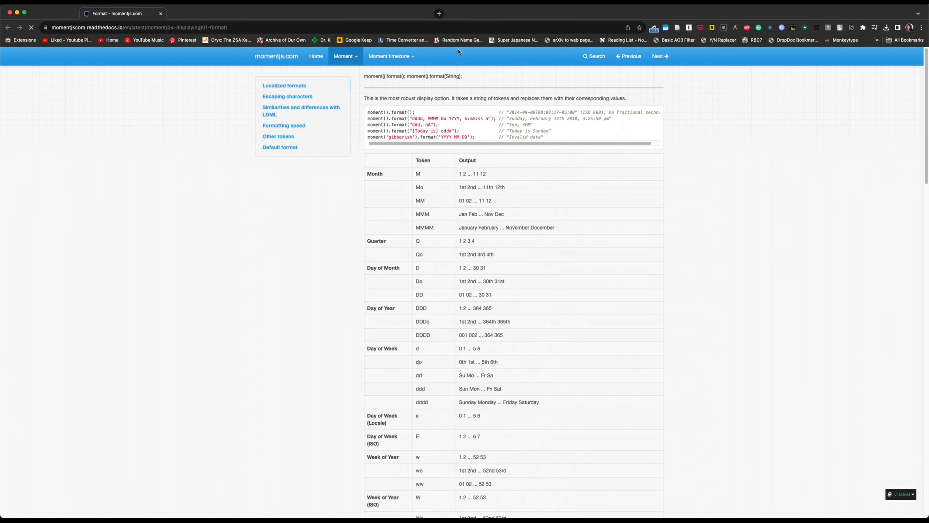
{"action": "left_click", "coordinate": [115, 28]}
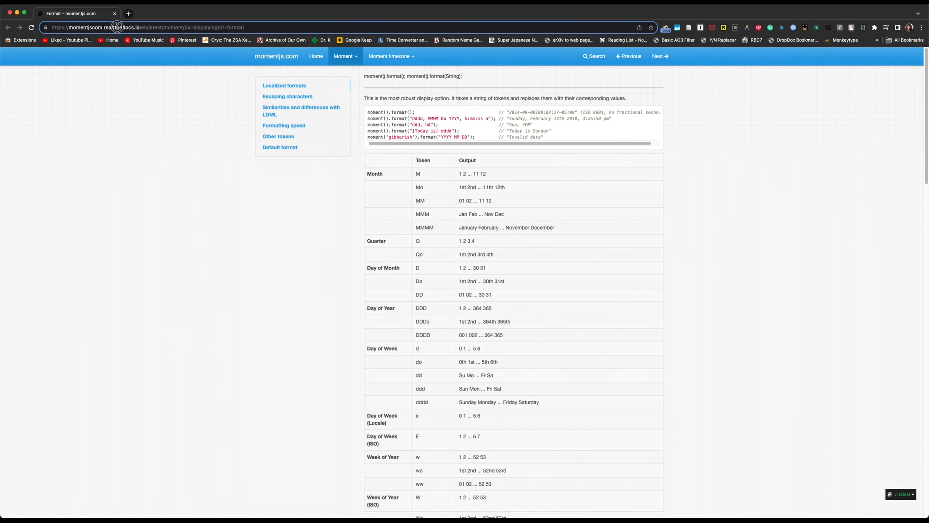
{"action": "left_click", "coordinate": [123, 28]}
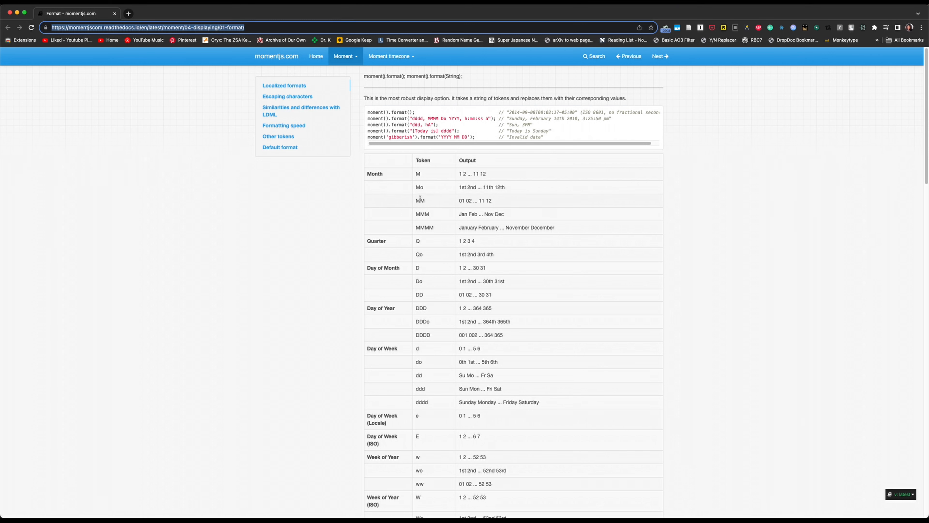
{"action": "scroll", "coordinate": [420, 198], "scroll_direction": "down", "scroll_amount": 5}
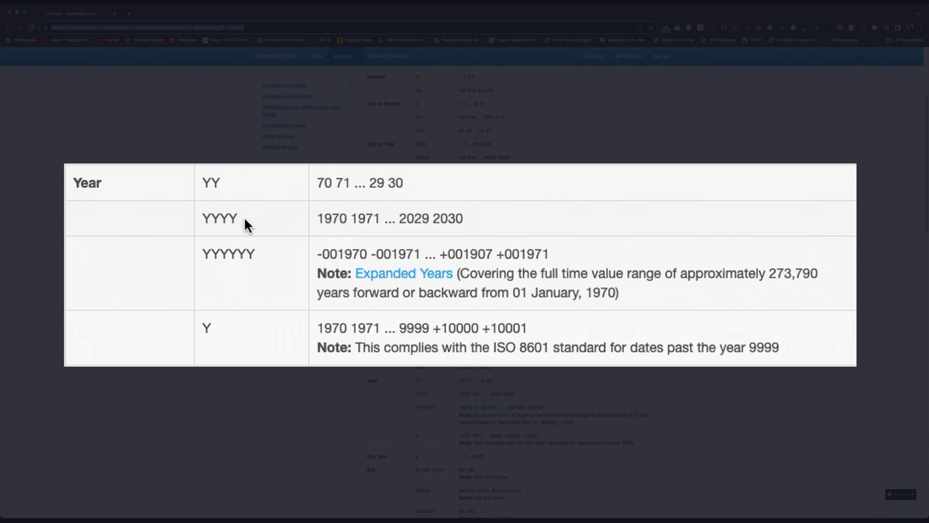
{"action": "double_click", "coordinate": [216, 220]}
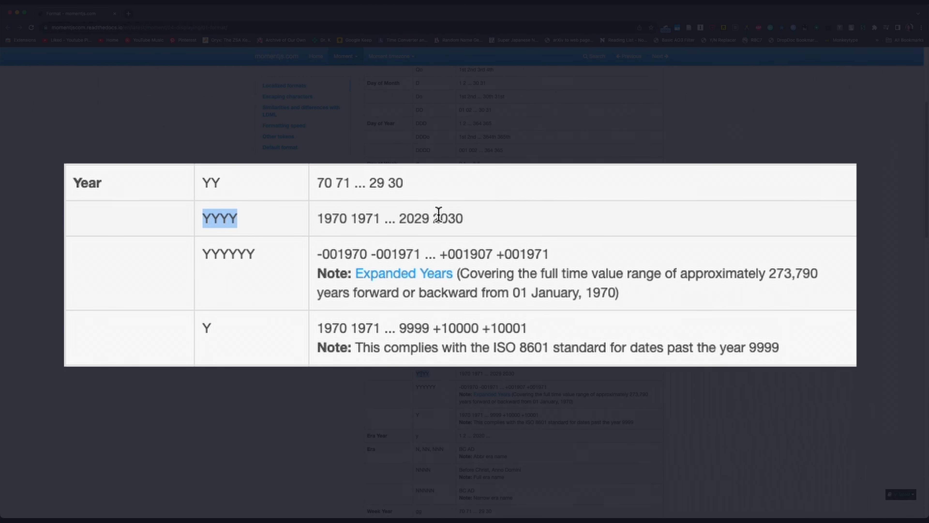
{"action": "triple_click", "coordinate": [443, 220]}
Highlight the MM month token and the DD day-of-month token with their outputs in the format table
{"action": "scroll", "coordinate": [274, 505], "scroll_direction": "up", "scroll_amount": 10}
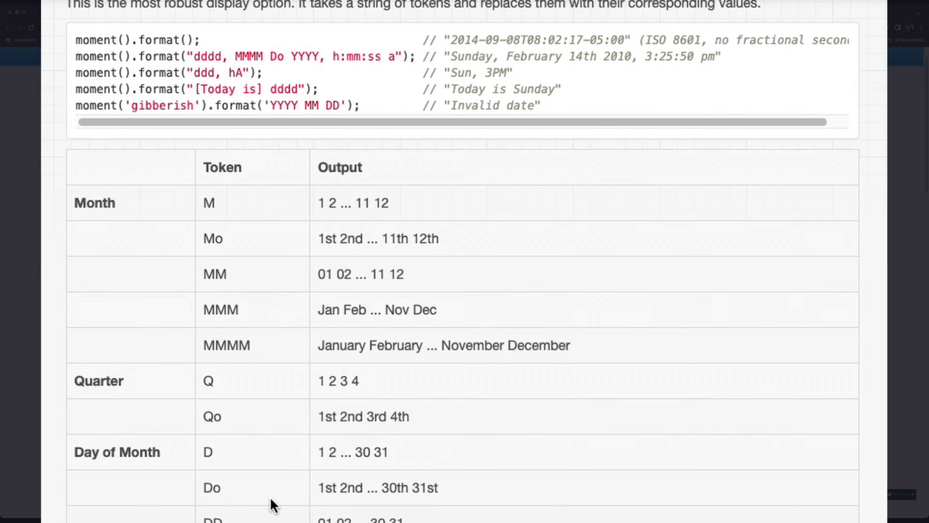
{"action": "double_click", "coordinate": [214, 273]}
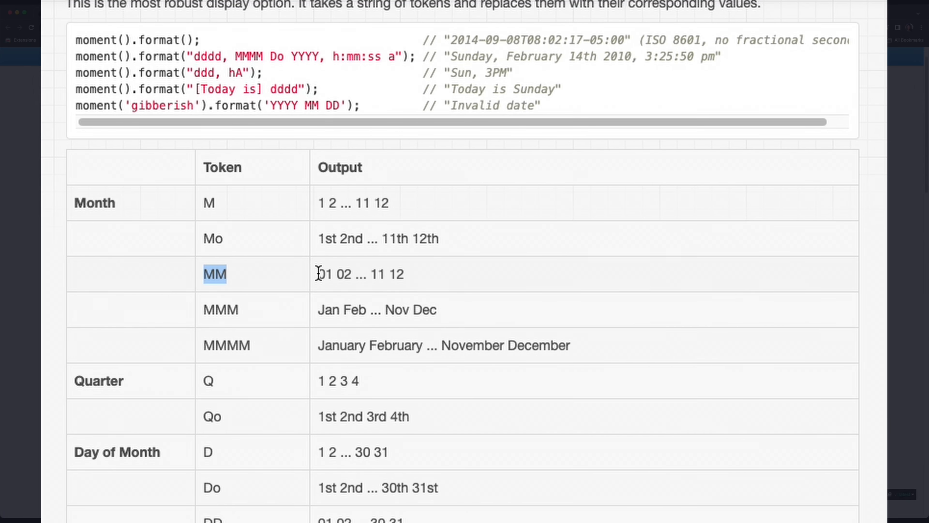
{"action": "left_click_drag", "start_coordinate": [317, 274], "coordinate": [439, 276]}
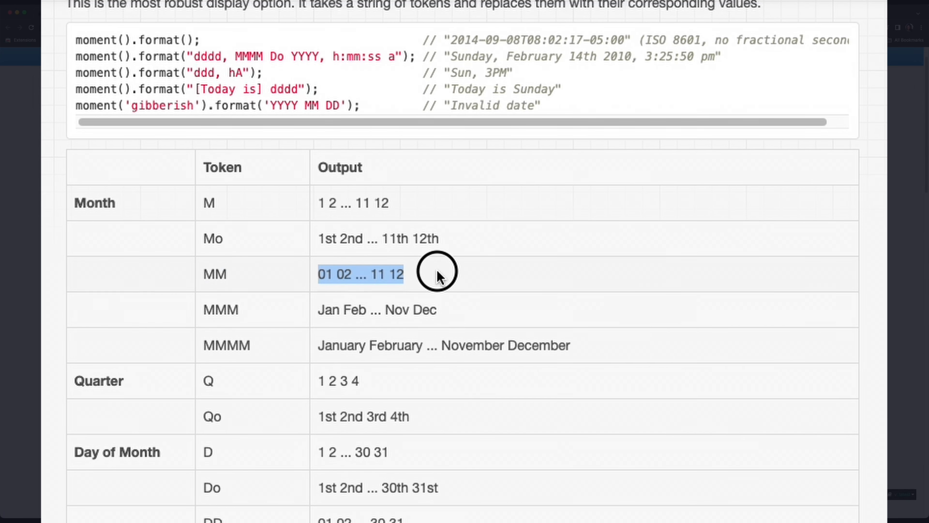
{"action": "left_click", "coordinate": [215, 207]}
{"action": "double_click", "coordinate": [217, 273]}
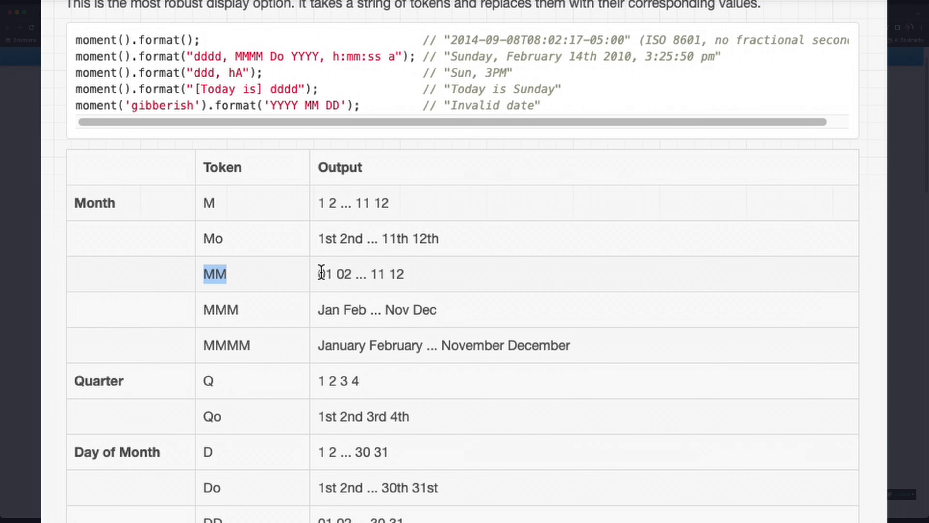
{"action": "left_click_drag", "start_coordinate": [319, 274], "coordinate": [325, 271]}
{"action": "left_click", "coordinate": [436, 275]}
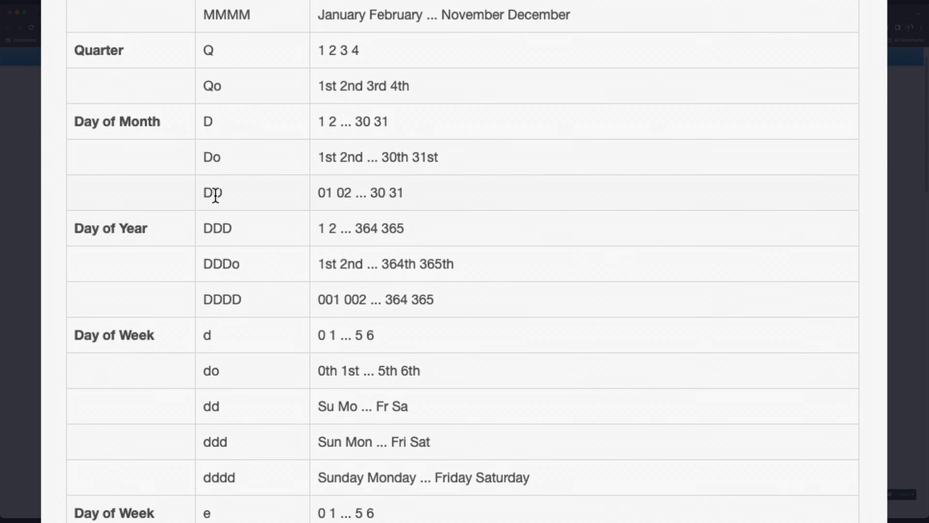
{"action": "double_click", "coordinate": [215, 194]}
{"action": "mouse_move", "coordinate": [326, 194]}
{"action": "left_mouse_down"}
{"action": "mouse_move", "coordinate": [348, 191]}
{"action": "mouse_move", "coordinate": [317, 193]}
{"action": "left_mouse_up"}
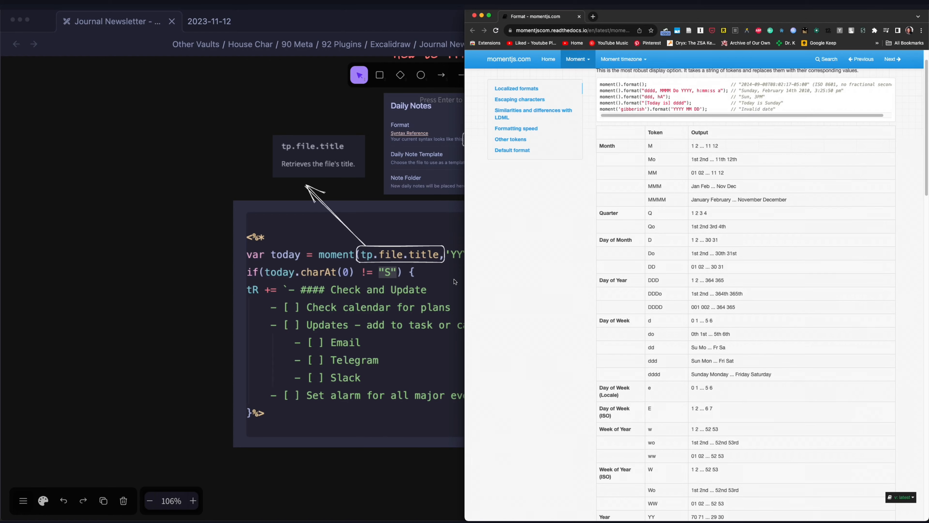
Check the "dd" format in the template code against the Day of Week tokens in the Moment.js documentation
{"action": "left_click", "coordinate": [199, 272]}
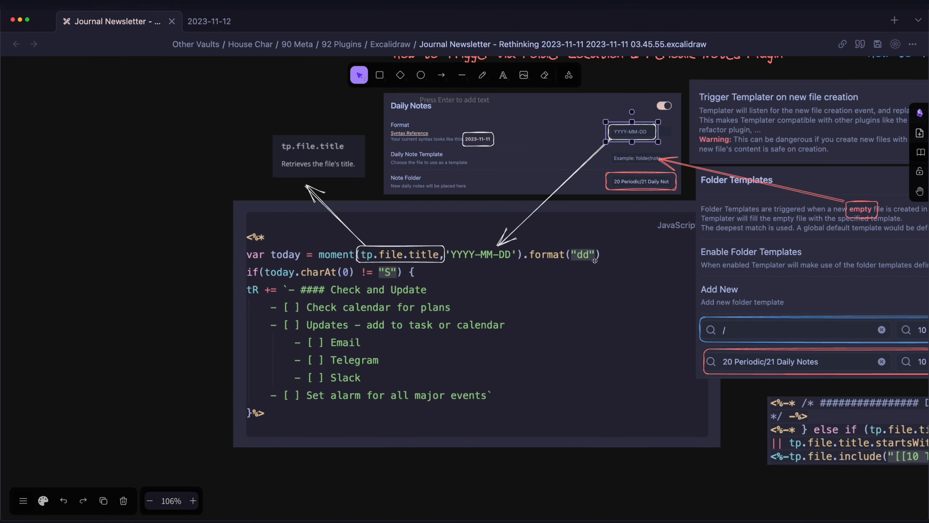
{"action": "key", "text": "ctrl+Up"}
{"action": "left_click", "coordinate": [390, 215]}
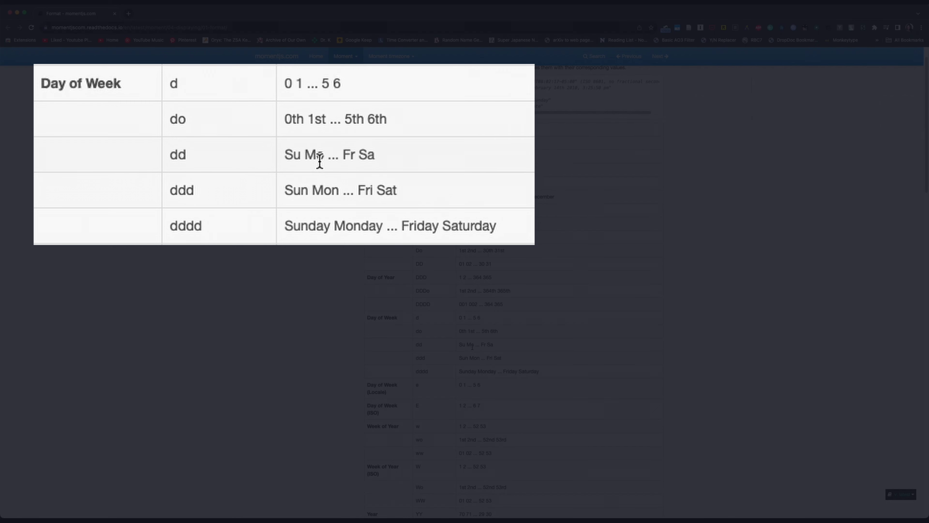
{"action": "double_click", "coordinate": [471, 348]}
{"action": "double_click", "coordinate": [417, 361]}
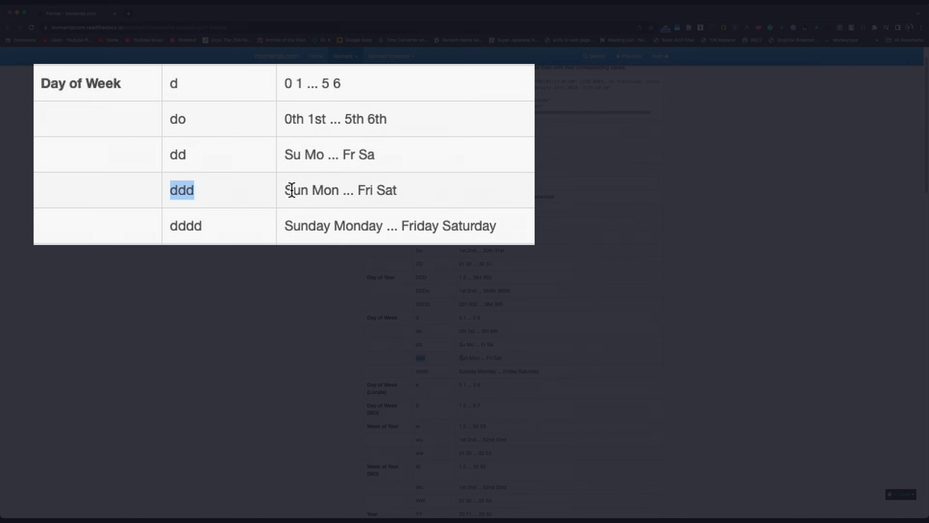
{"action": "mouse_move", "coordinate": [459, 357]}
{"action": "left_mouse_down"}
{"action": "mouse_move", "coordinate": [500, 357]}
{"action": "mouse_move", "coordinate": [491, 344]}
{"action": "mouse_move", "coordinate": [449, 344]}
{"action": "left_mouse_up"}
{"action": "left_click", "coordinate": [565, 341]}
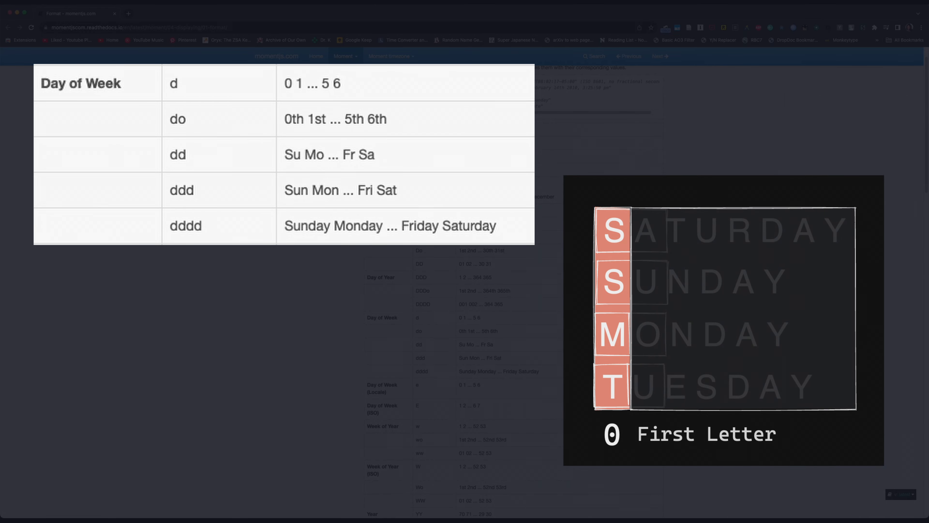
{"action": "double_click", "coordinate": [462, 344]}
{"action": "double_click", "coordinate": [490, 345]}
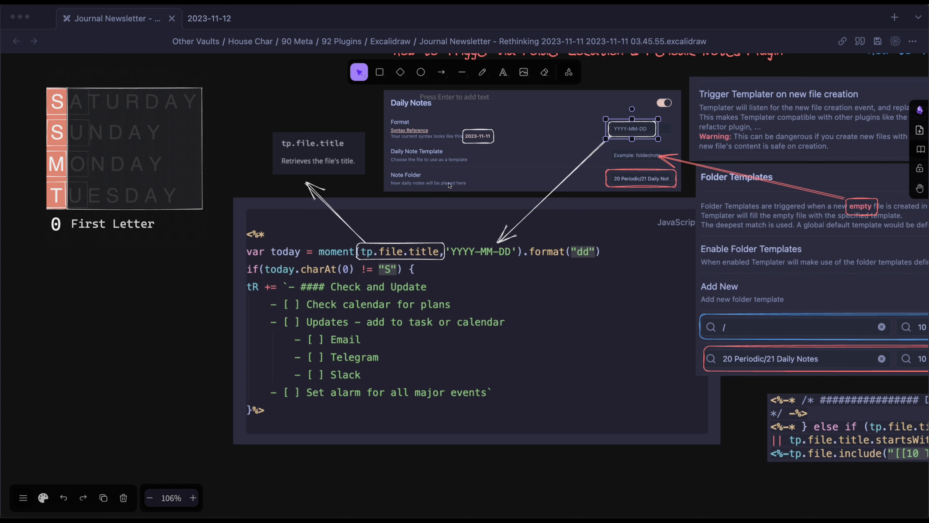
Draw a white box around today.charAt(0) != "S" in the template code's if statement
{"action": "left_click", "coordinate": [380, 73]}
{"action": "left_click_drag", "start_coordinate": [261, 262], "coordinate": [404, 278]}
{"action": "left_click", "coordinate": [43, 497]}
{"action": "left_click", "coordinate": [21, 159]}
{"action": "left_click", "coordinate": [430, 282]}
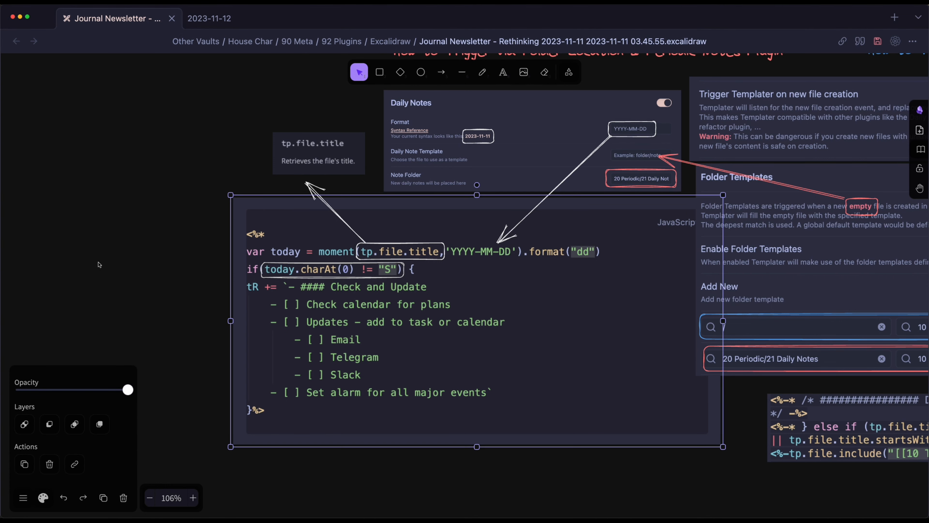
Add the text "If today is a weekday (Day name does not start with S)" beside the if statement
{"action": "double_click", "coordinate": [130, 264]}
{"action": "type", "text": "If"}
{"action": "left_click", "coordinate": [167, 263]}
{"action": "left_click_drag", "start_coordinate": [136, 265], "coordinate": [451, 273]}
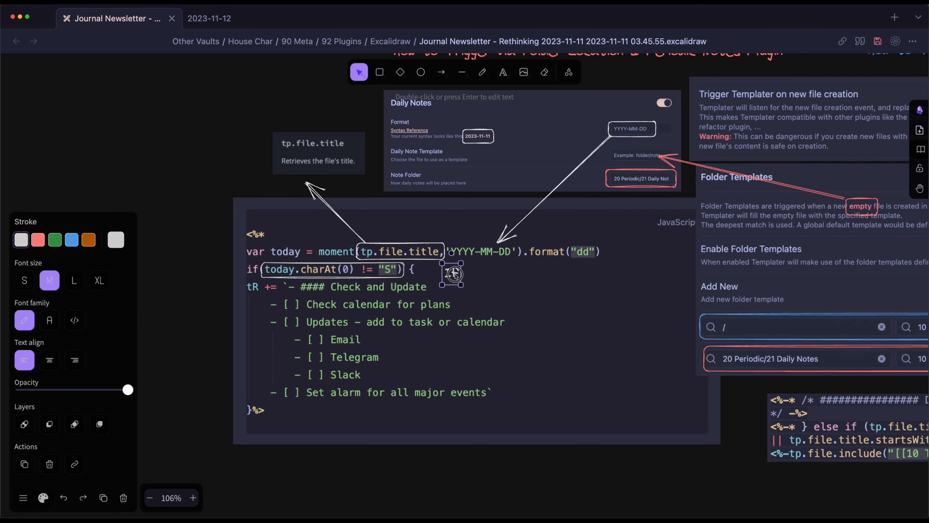
{"action": "double_click", "coordinate": [451, 272]}
{"action": "type", "text": "tody"}
{"action": "key", "text": "BackSpace"}
{"action": "key", "text": "BackSpace"}
{"action": "type", "text": "day is a"}
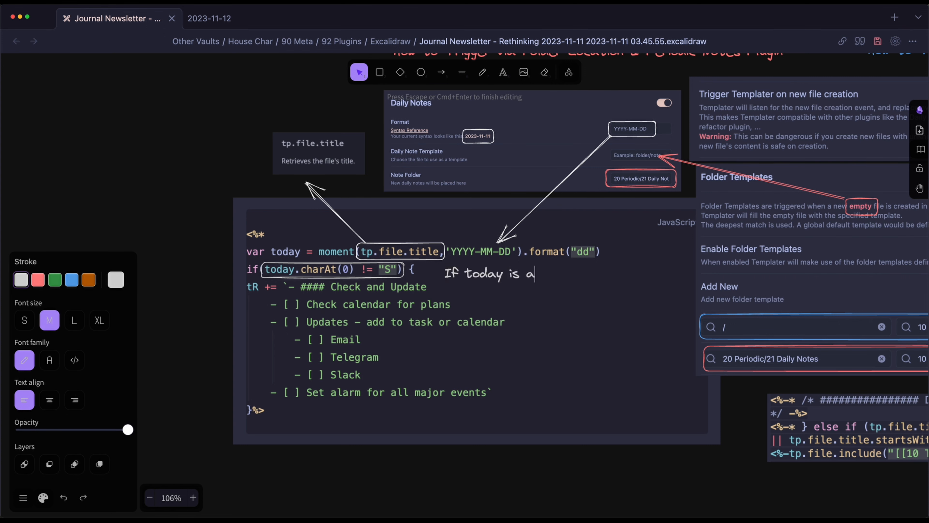
{"action": "type", "text": " weekday (Day "}
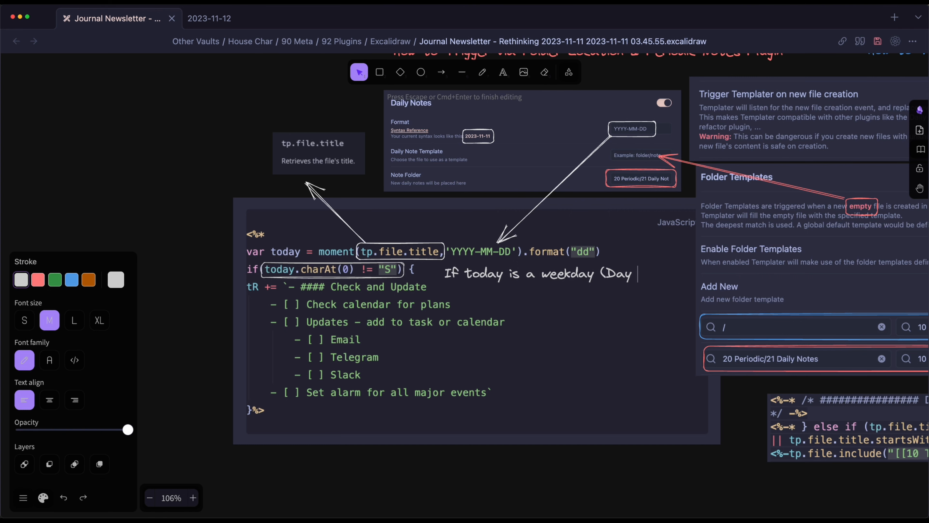
{"action": "type", "text": "name does not start with S)"}
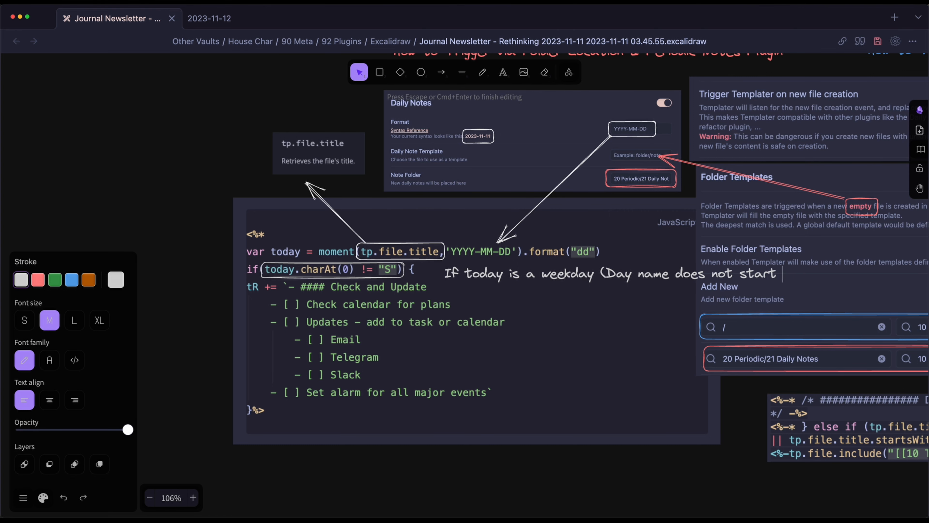
{"action": "left_click", "coordinate": [487, 303]}
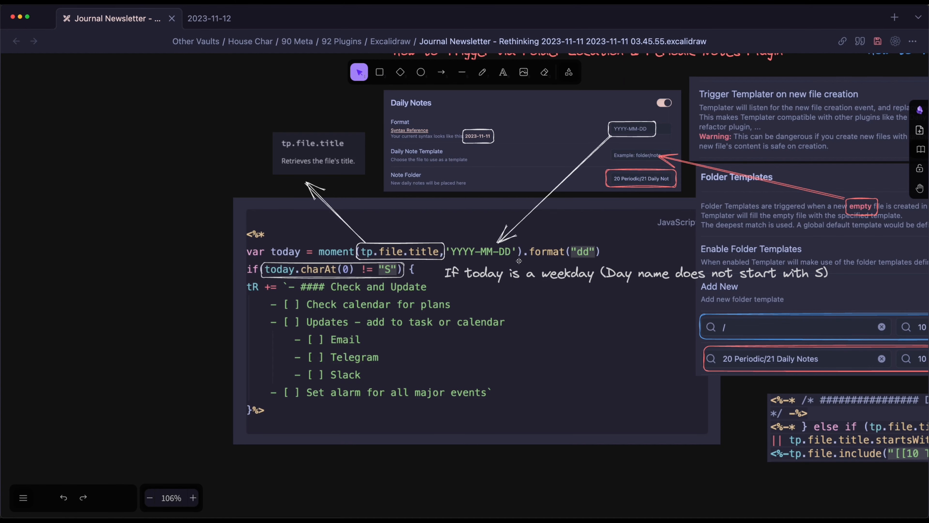
Shrink the weekday explanation and position it directly after the if statement's opening brace, within the code block
{"action": "left_click", "coordinate": [490, 273]}
{"action": "left_click_drag", "start_coordinate": [442, 263], "coordinate": [526, 268]}
{"action": "left_click_drag", "start_coordinate": [562, 286], "coordinate": [471, 281]}
{"action": "left_click_drag", "start_coordinate": [413, 263], "coordinate": [445, 266]}
{"action": "left_click_drag", "start_coordinate": [476, 271], "coordinate": [452, 270]}
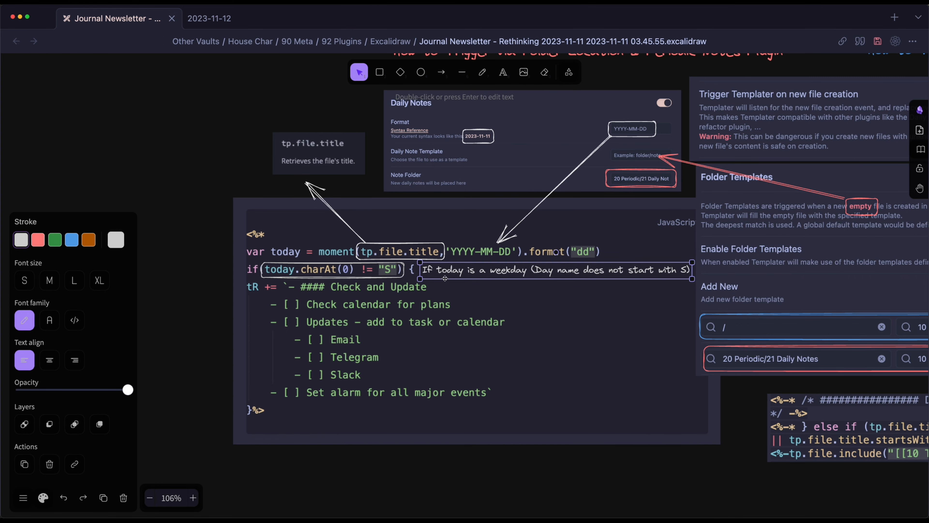
{"action": "left_click", "coordinate": [492, 500]}
{"action": "scroll", "coordinate": [486, 467], "scroll_direction": "left", "scroll_amount": 1}
{"action": "double_click", "coordinate": [485, 466]}
{"action": "left_click", "coordinate": [521, 467]}
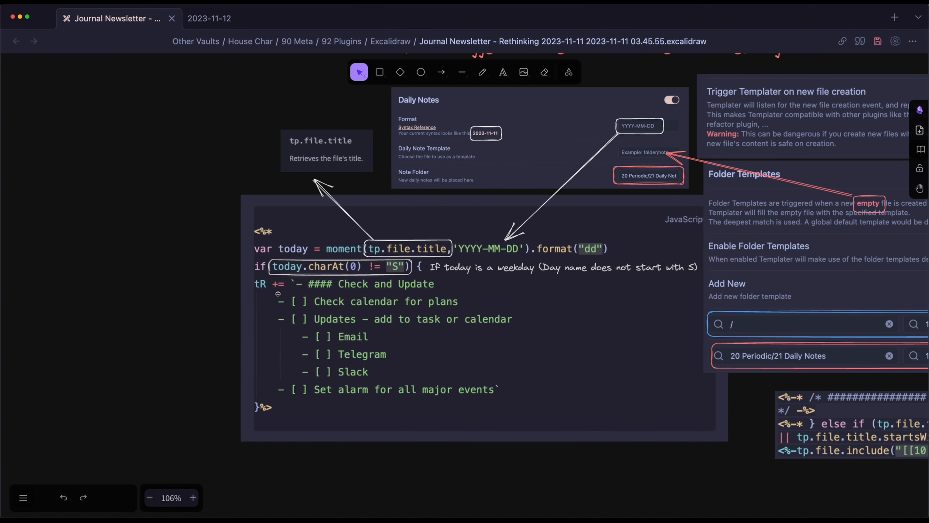
Draw a box around the tR output block in the template code, with a short arrow pointing right from it
{"action": "left_click", "coordinate": [379, 72]}
{"action": "left_click_drag", "start_coordinate": [250, 277], "coordinate": [521, 404]}
{"action": "key", "text": "a"}
{"action": "left_click_drag", "start_coordinate": [527, 336], "coordinate": [560, 342]}
Add the text "Print this onto page if true" in the empty area below the code block
{"action": "double_click", "coordinate": [559, 487]}
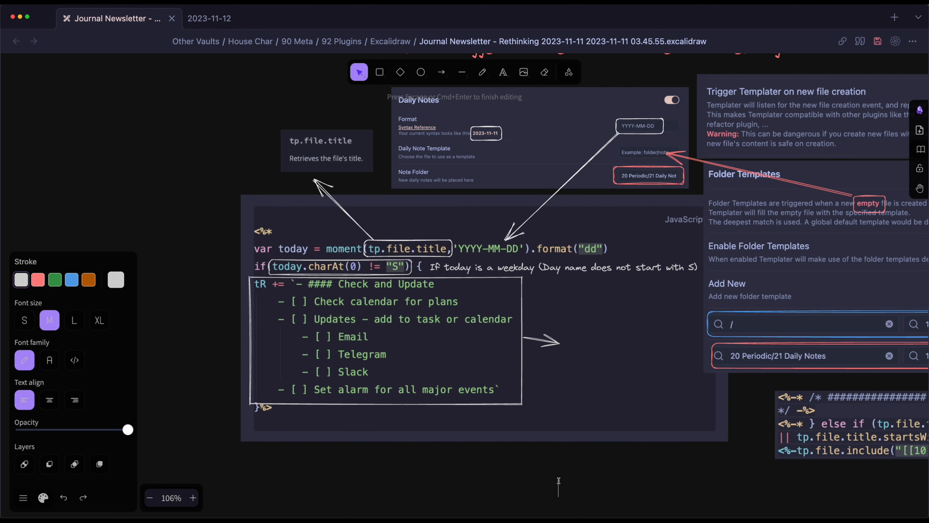
{"action": "type", "text": "Print this onto page if true"}
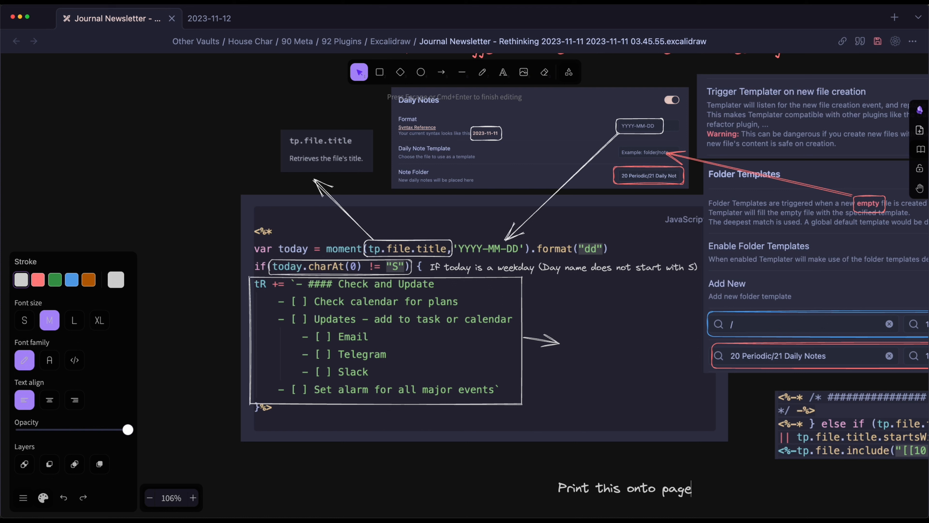
{"action": "left_click", "coordinate": [553, 462]}
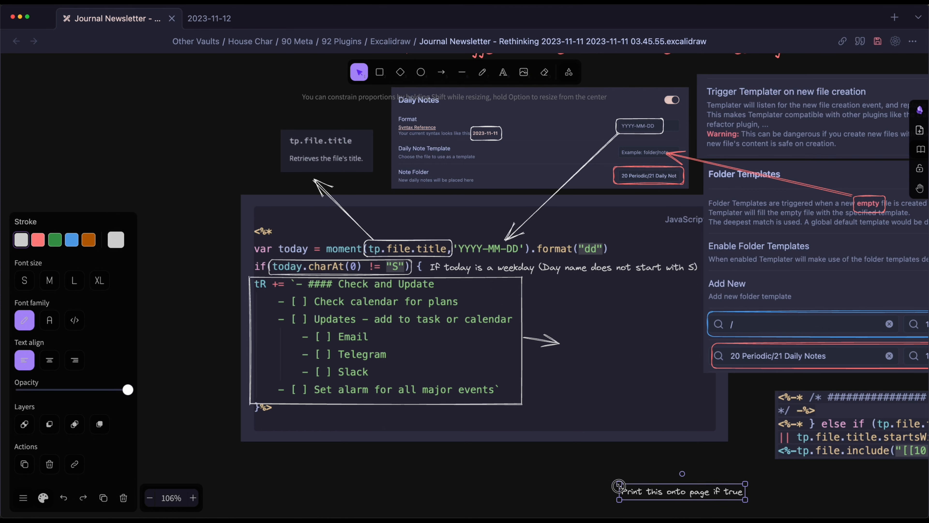